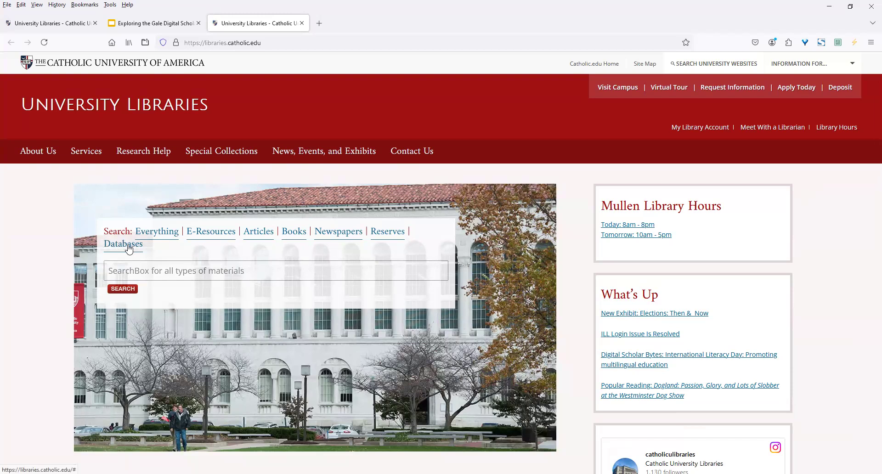
Open the Gale Digital Scholar Lab page from the library's Research Help resources and launch the Lab
{"action": "left_click", "coordinate": [128, 248]}
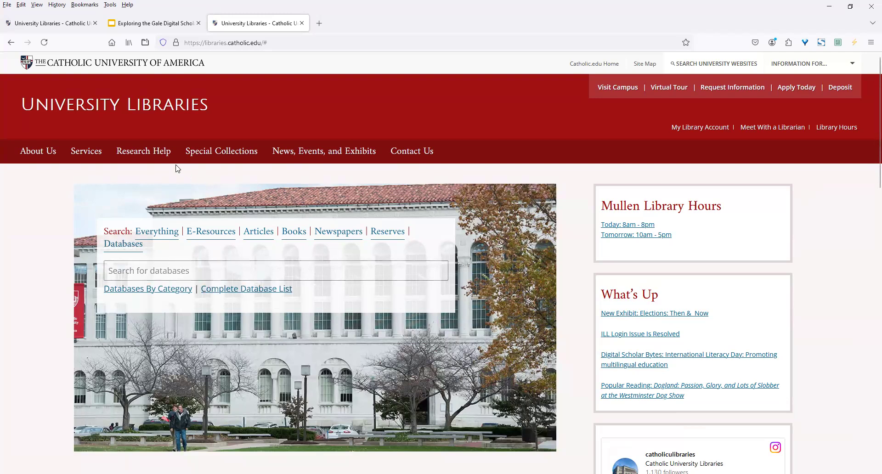
{"action": "mouse_move", "coordinate": [139, 159]}
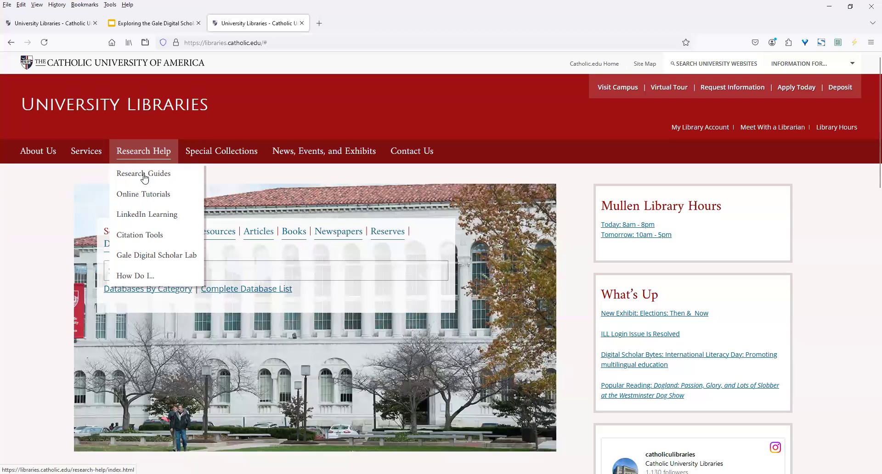
{"action": "left_click", "coordinate": [169, 256]}
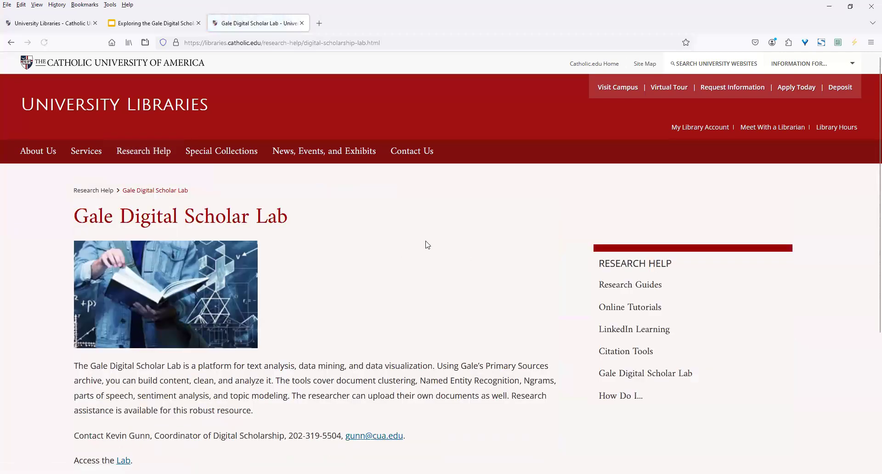
{"action": "scroll", "coordinate": [432, 225], "scroll_direction": "down", "scroll_amount": 3}
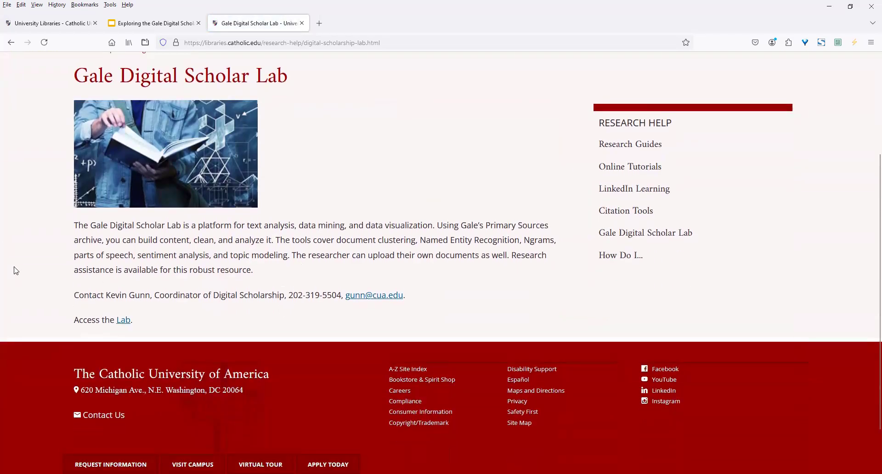
{"action": "left_click", "coordinate": [123, 323]}
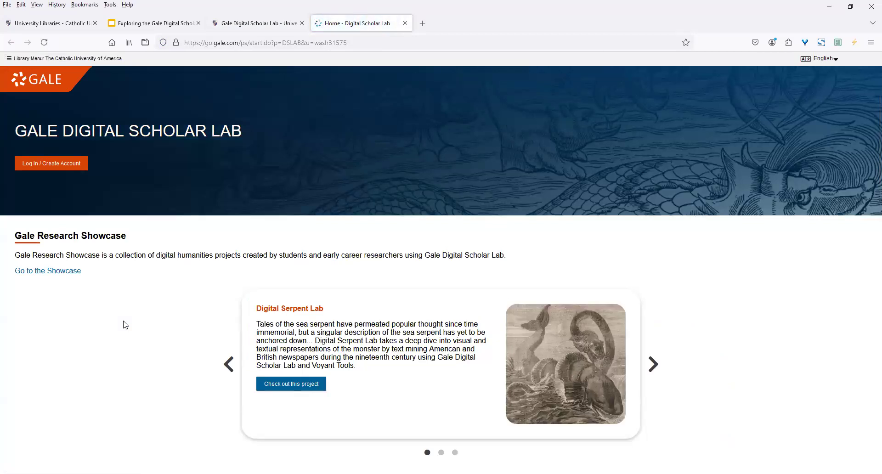
Log in to the Gale Digital Scholar Lab with a Google account and choose the Personal workspace
{"action": "left_click", "coordinate": [54, 166]}
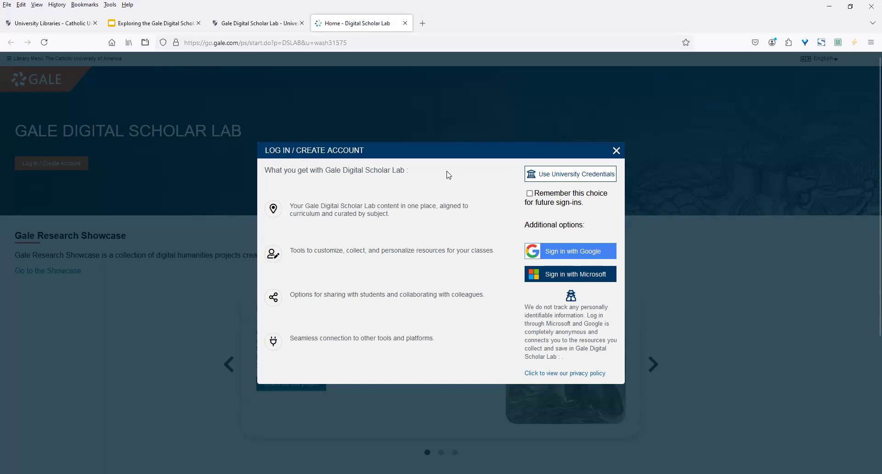
{"action": "left_click", "coordinate": [551, 253]}
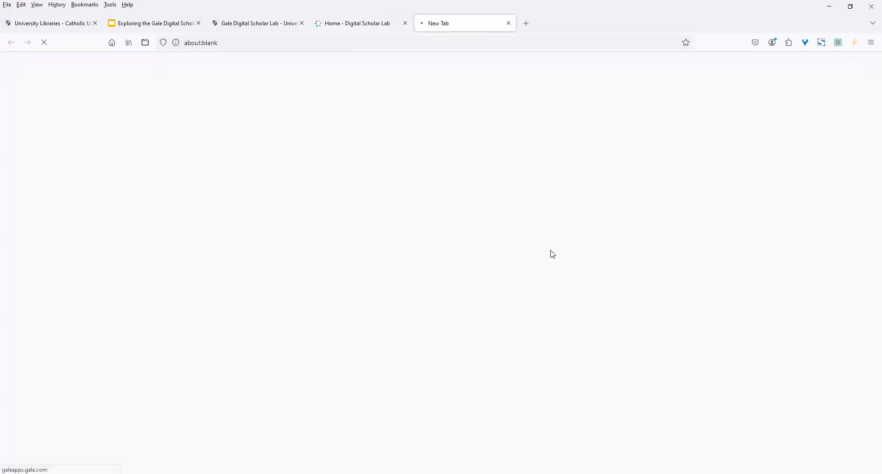
{"action": "left_click", "coordinate": [493, 181]}
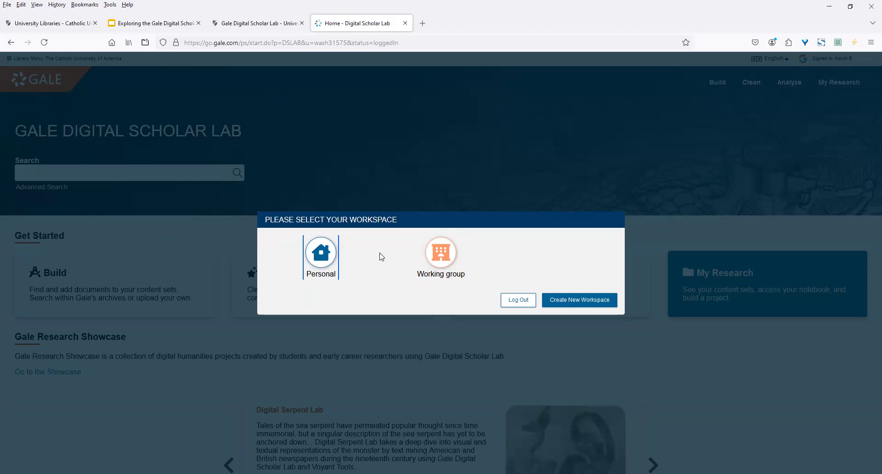
{"action": "left_click", "coordinate": [324, 261]}
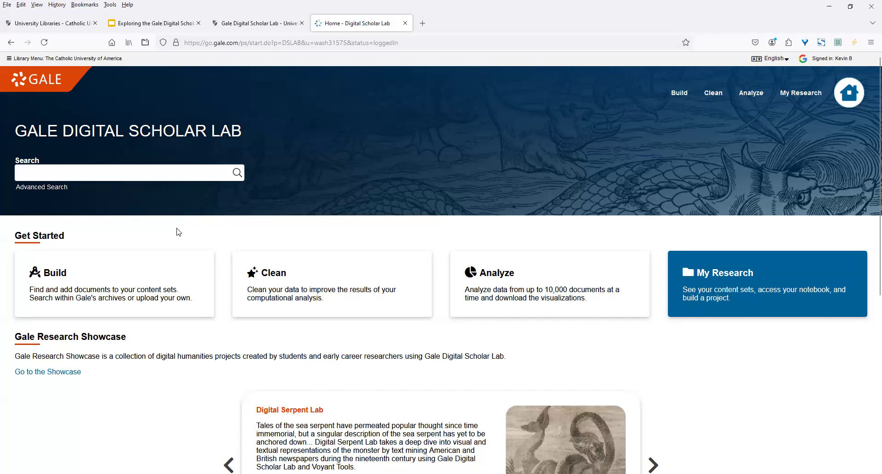
Look over the Lab's home page and open the Build section for creating content sets
{"action": "scroll", "coordinate": [179, 232], "scroll_direction": "down", "scroll_amount": 5}
{"action": "scroll", "coordinate": [179, 232], "scroll_direction": "up", "scroll_amount": 5}
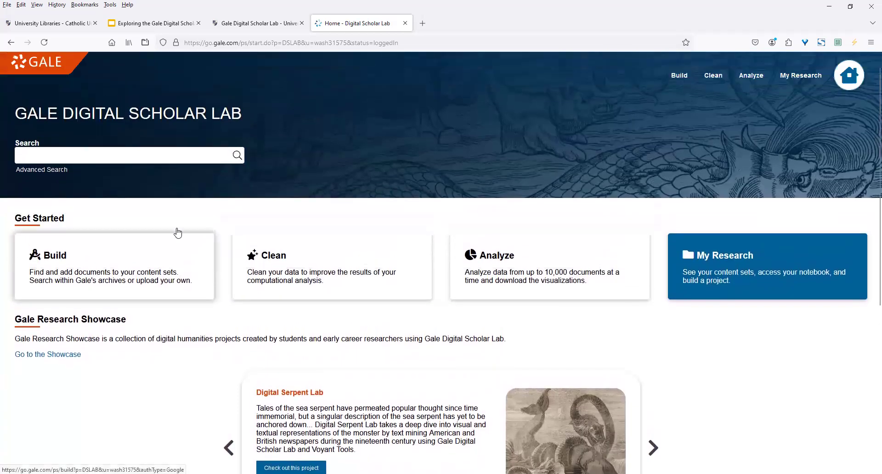
{"action": "scroll", "coordinate": [178, 233], "scroll_direction": "up", "scroll_amount": 1}
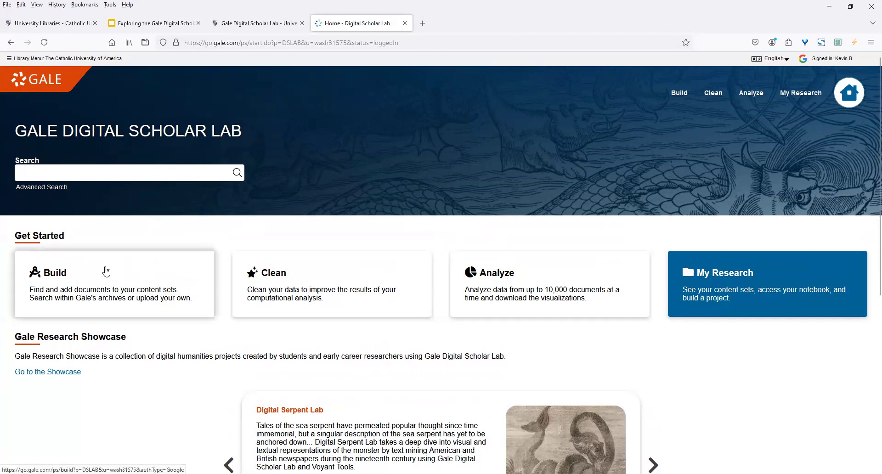
{"action": "left_click", "coordinate": [62, 283]}
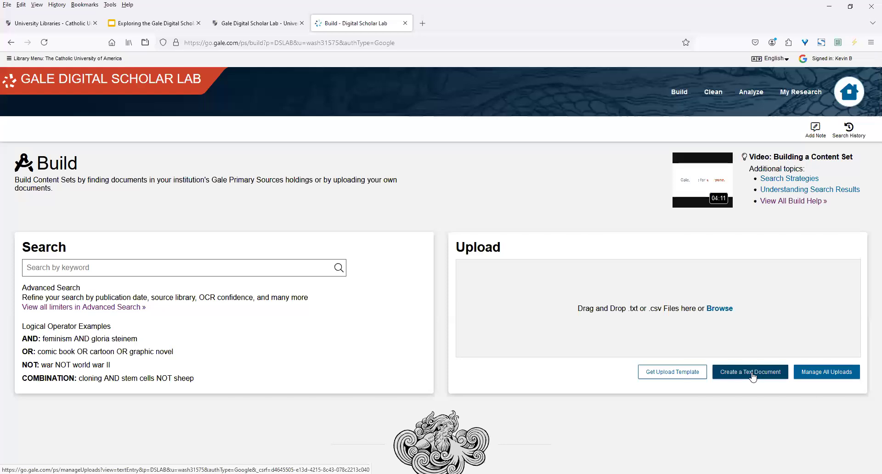
View the blank Document Editor for creating a text document, and return to the Build page
{"action": "left_click", "coordinate": [752, 375]}
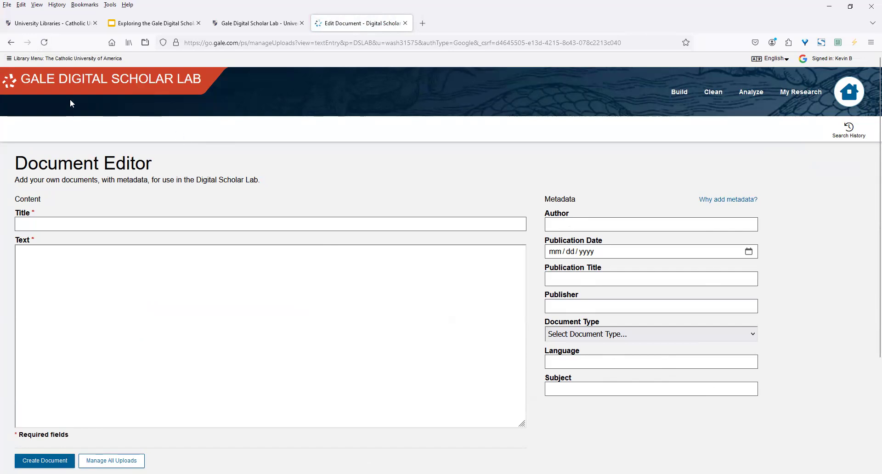
{"action": "left_click", "coordinate": [11, 43]}
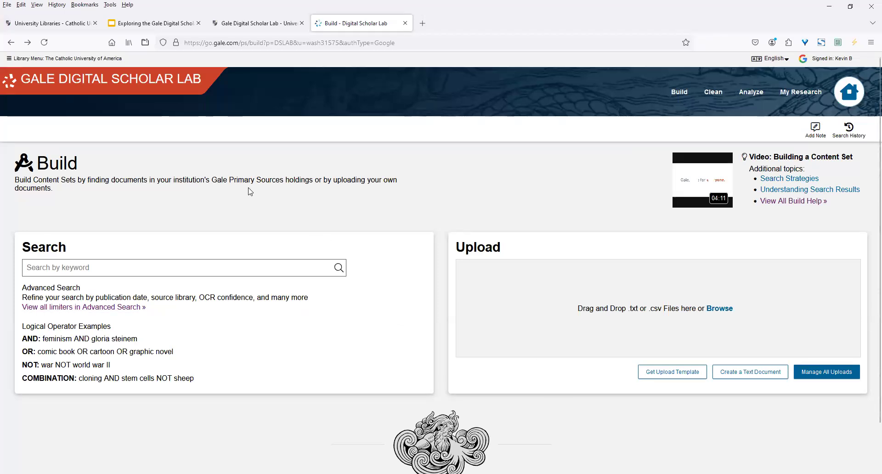
Open Advanced Search and examine the selectable databases and the available search limiters
{"action": "scroll", "coordinate": [250, 192], "scroll_direction": "down", "scroll_amount": 1}
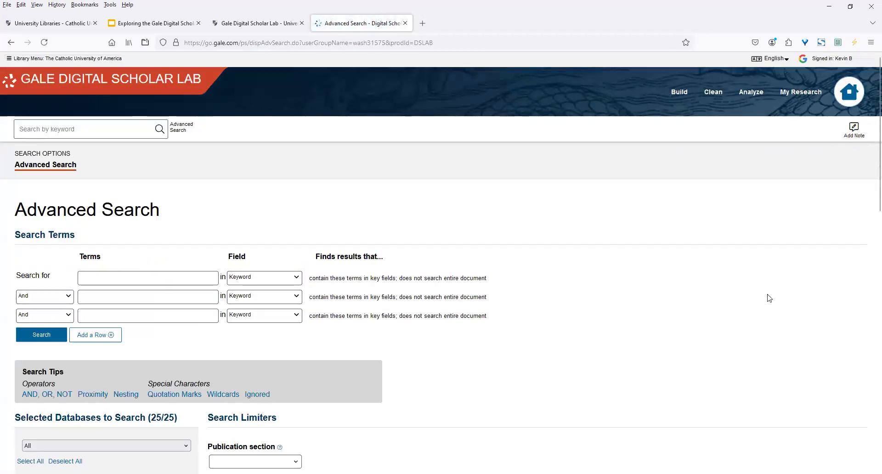
{"action": "scroll", "coordinate": [770, 296], "scroll_direction": "down", "scroll_amount": 2}
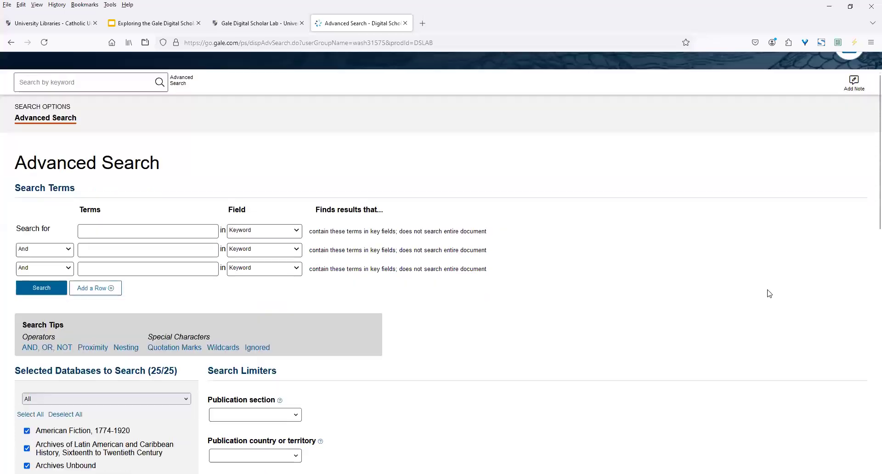
{"action": "scroll", "coordinate": [770, 294], "scroll_direction": "down", "scroll_amount": 3}
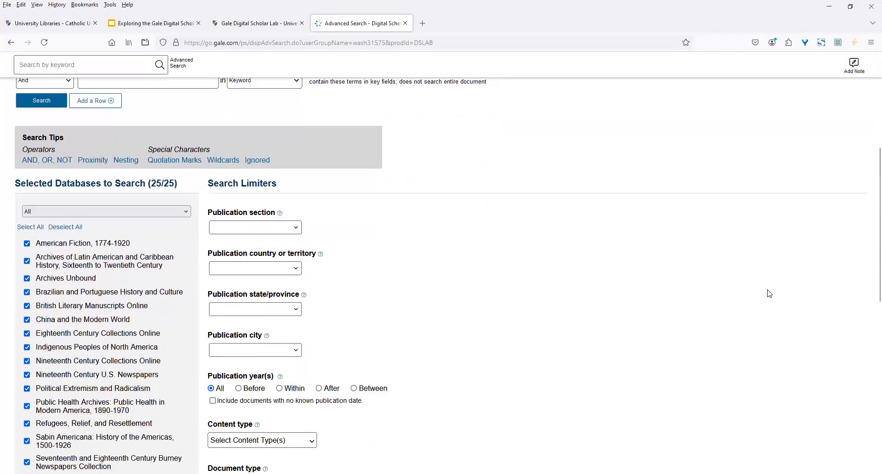
{"action": "scroll", "coordinate": [769, 294], "scroll_direction": "down", "scroll_amount": 1}
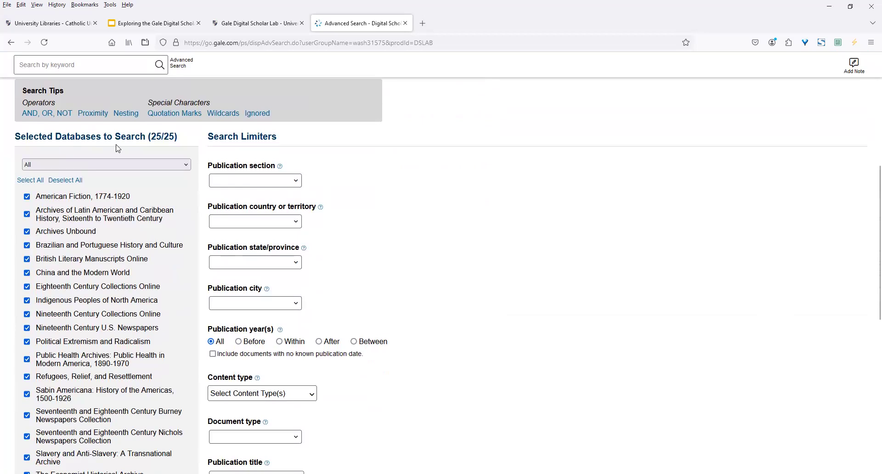
{"action": "scroll", "coordinate": [525, 329], "scroll_direction": "down", "scroll_amount": 2}
{"action": "scroll", "coordinate": [525, 329], "scroll_direction": "down", "scroll_amount": 1}
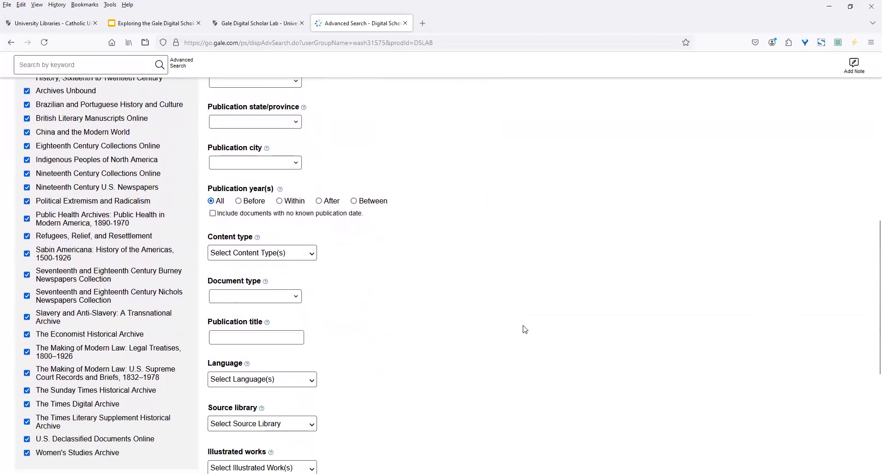
{"action": "scroll", "coordinate": [525, 330], "scroll_direction": "up", "scroll_amount": 2}
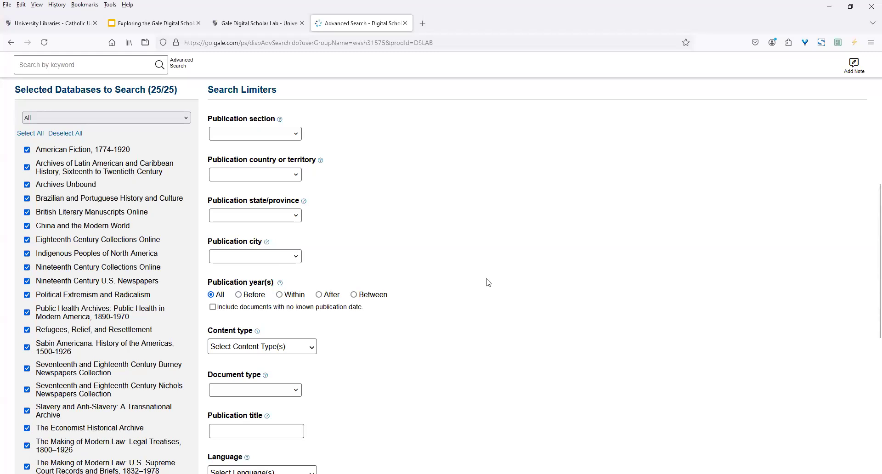
{"action": "scroll", "coordinate": [487, 281], "scroll_direction": "down", "scroll_amount": 2}
{"action": "scroll", "coordinate": [436, 317], "scroll_direction": "down", "scroll_amount": 4}
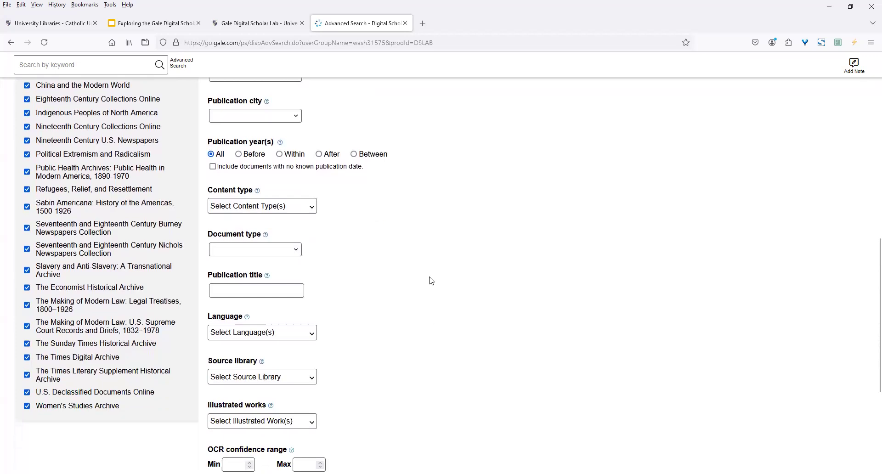
{"action": "scroll", "coordinate": [430, 280], "scroll_direction": "up", "scroll_amount": 10}
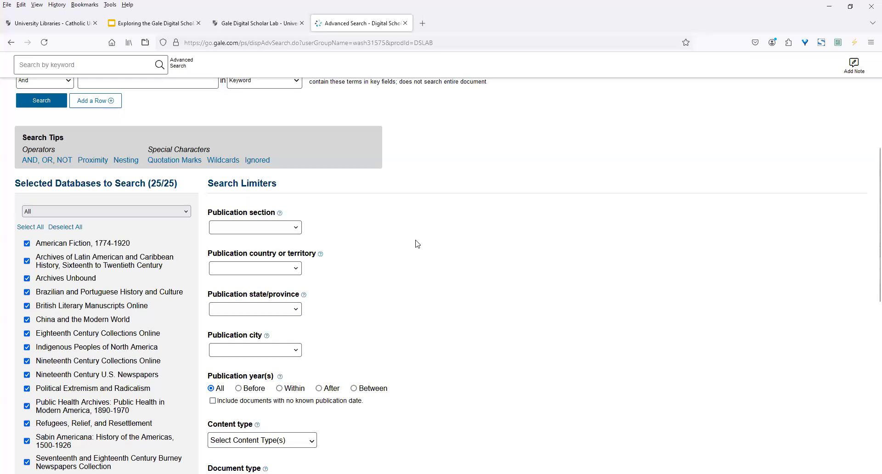
Look through the Publication section limiter's options and close the list without choosing any
{"action": "left_click", "coordinate": [297, 227]}
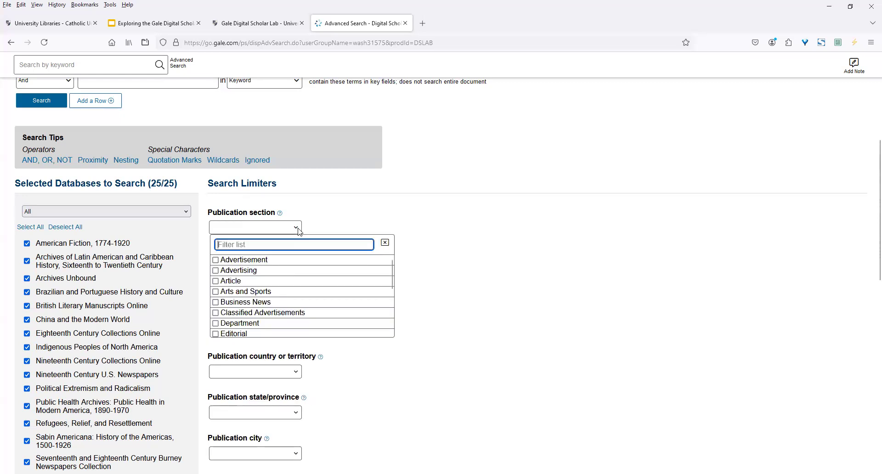
{"action": "scroll", "coordinate": [392, 287], "scroll_direction": "down", "scroll_amount": 3}
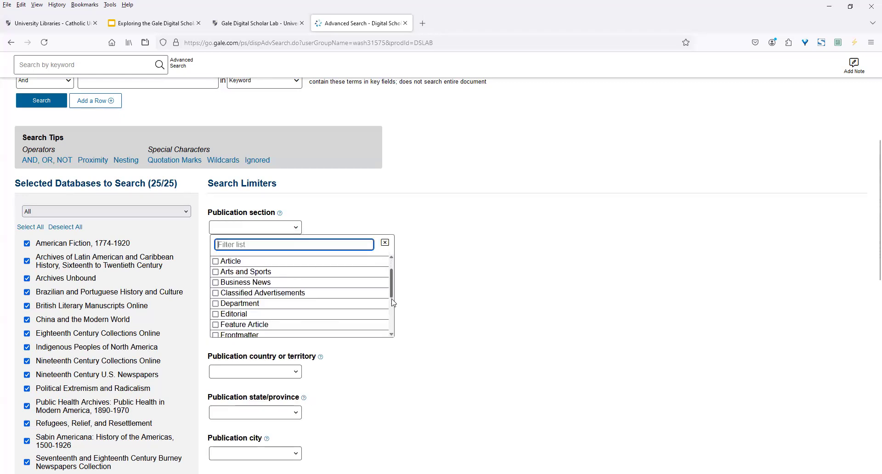
{"action": "scroll", "coordinate": [390, 292], "scroll_direction": "up", "scroll_amount": 2}
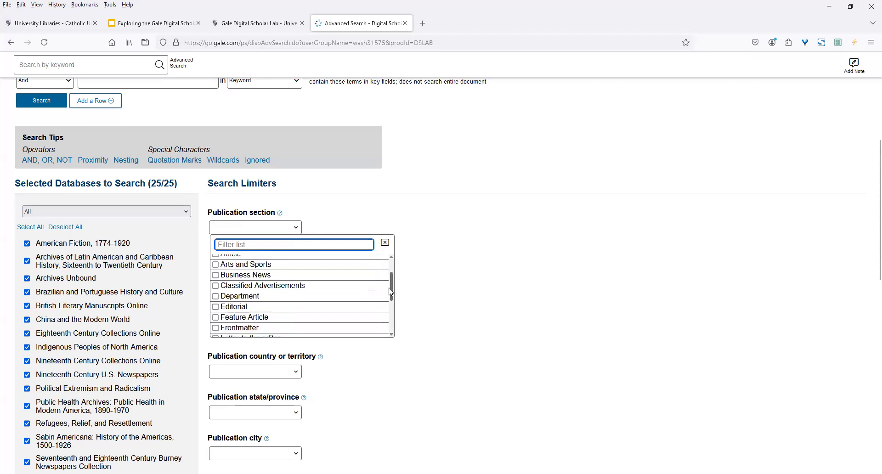
{"action": "left_click", "coordinate": [475, 305]}
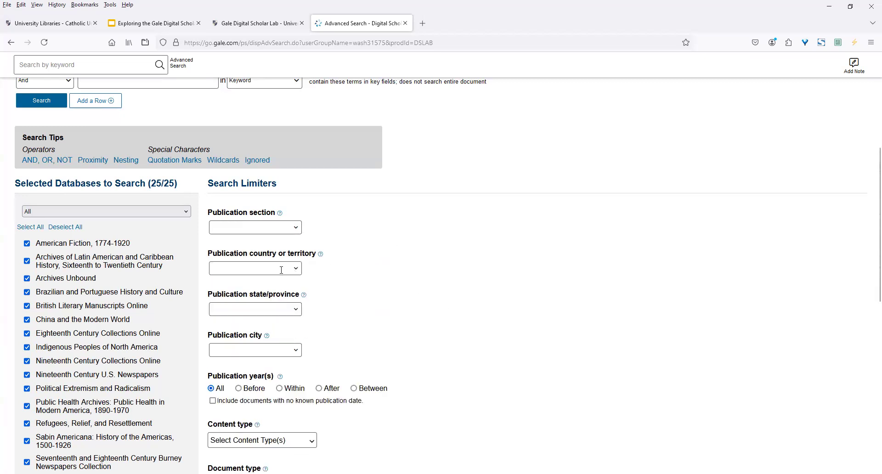
View the options of the Document type limiter and close the list without choosing any
{"action": "scroll", "coordinate": [408, 294], "scroll_direction": "down", "scroll_amount": 1}
{"action": "scroll", "coordinate": [408, 293], "scroll_direction": "down", "scroll_amount": 2}
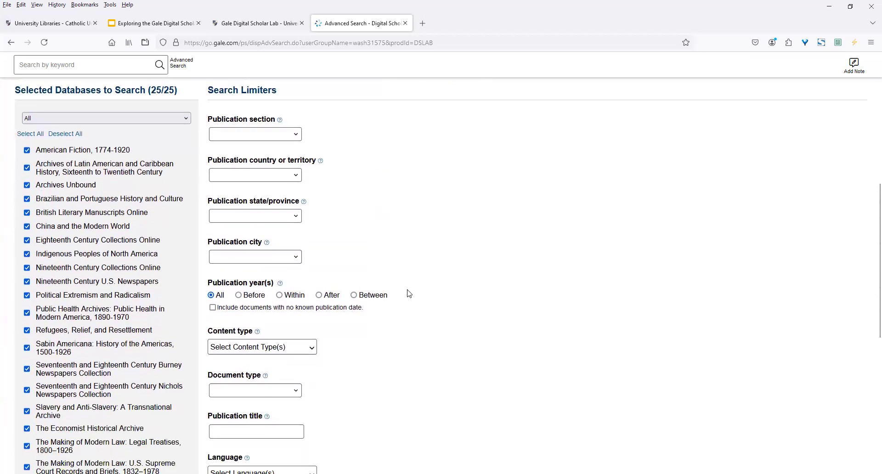
{"action": "scroll", "coordinate": [407, 291], "scroll_direction": "down", "scroll_amount": 1}
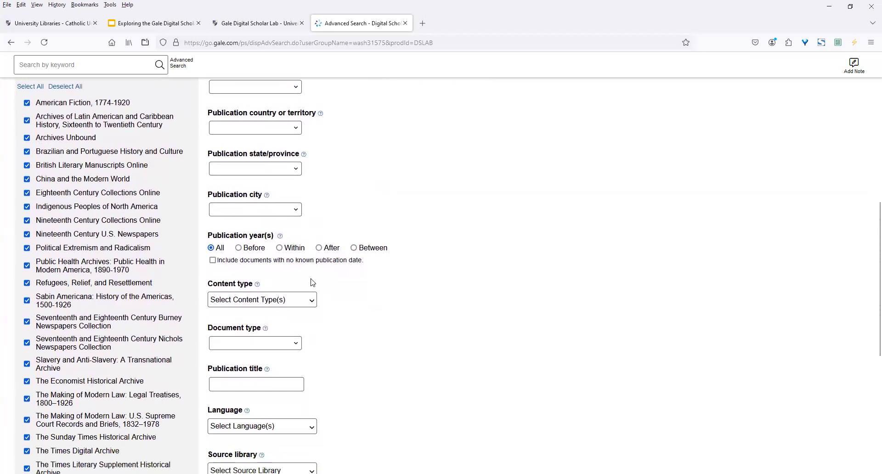
{"action": "left_click", "coordinate": [298, 346]}
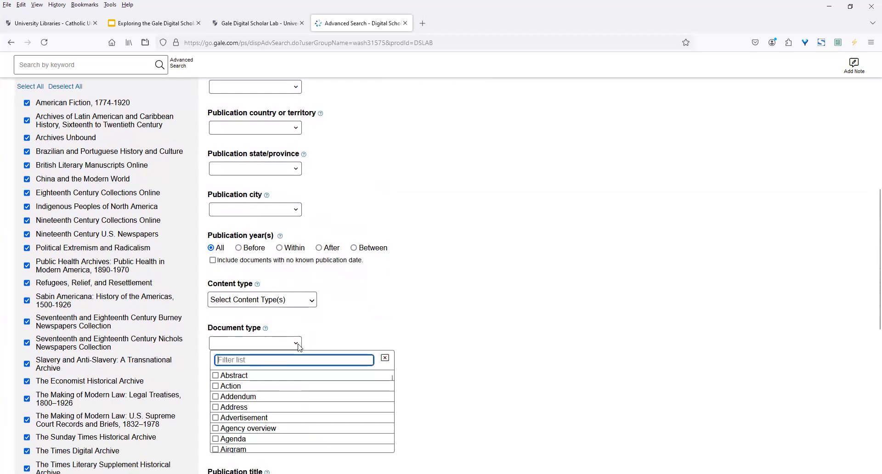
{"action": "left_click", "coordinate": [349, 329]}
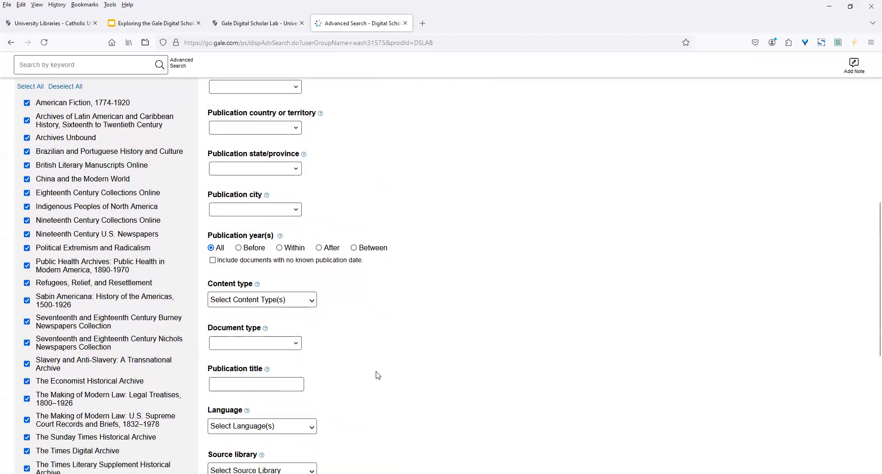
Review the remaining limiters, including the options for Source library, leaving them all unset
{"action": "scroll", "coordinate": [378, 375], "scroll_direction": "down", "scroll_amount": 1}
{"action": "scroll", "coordinate": [378, 375], "scroll_direction": "down", "scroll_amount": 1}
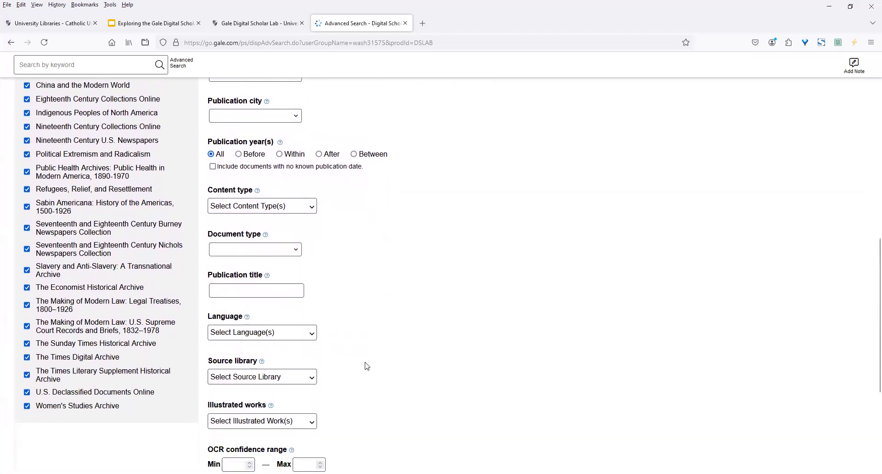
{"action": "scroll", "coordinate": [367, 367], "scroll_direction": "down", "scroll_amount": 2}
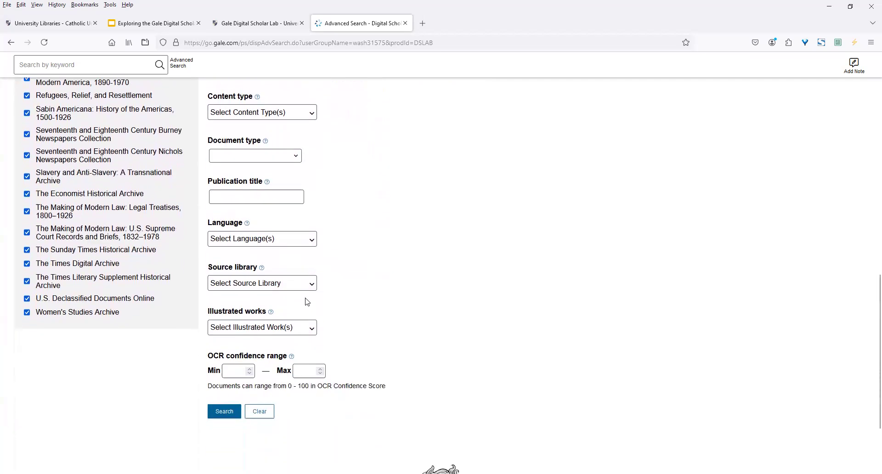
{"action": "left_click", "coordinate": [311, 287]}
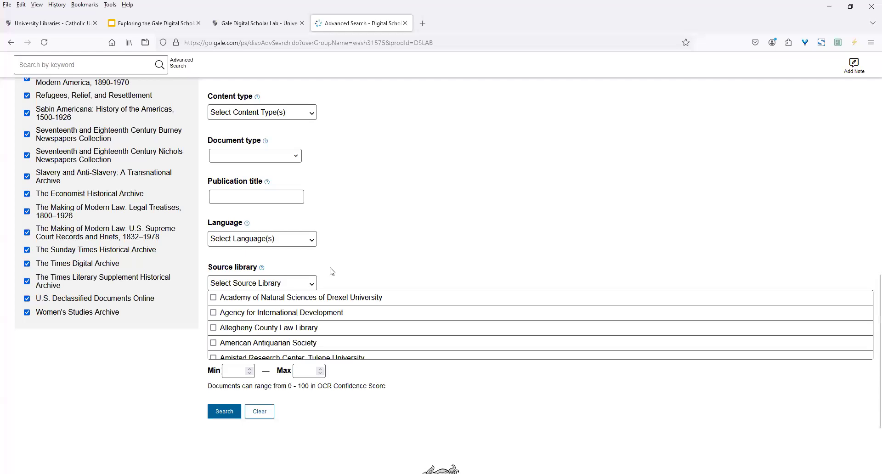
{"action": "left_click", "coordinate": [345, 260]}
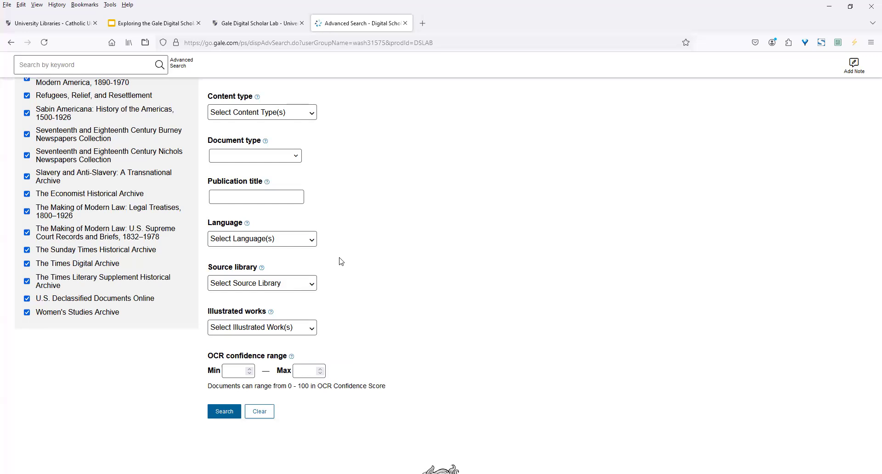
{"action": "scroll", "coordinate": [342, 262], "scroll_direction": "up", "scroll_amount": 5}
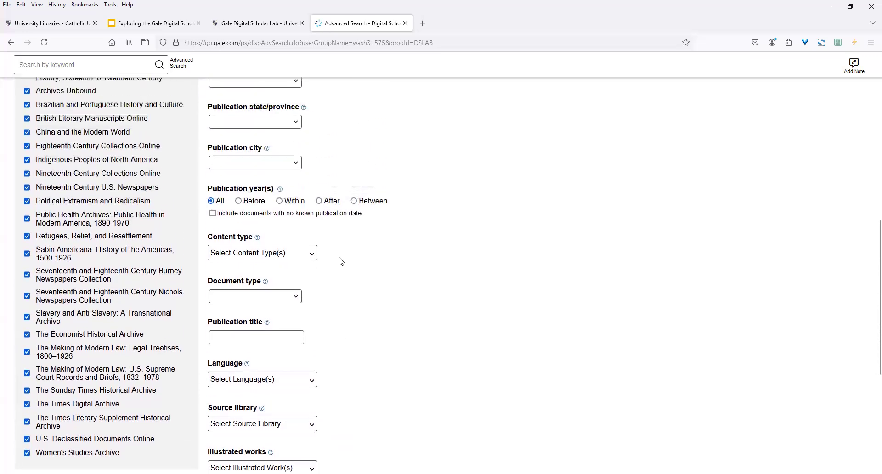
Open the search tips on proximity operators and read how Nn and Wn define the distance between terms
{"action": "scroll", "coordinate": [371, 271], "scroll_direction": "up", "scroll_amount": 4}
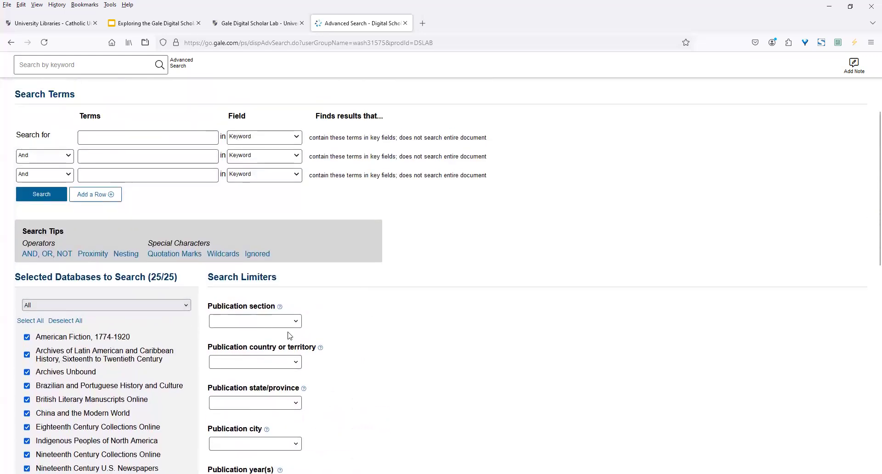
{"action": "scroll", "coordinate": [461, 284], "scroll_direction": "up", "scroll_amount": 3}
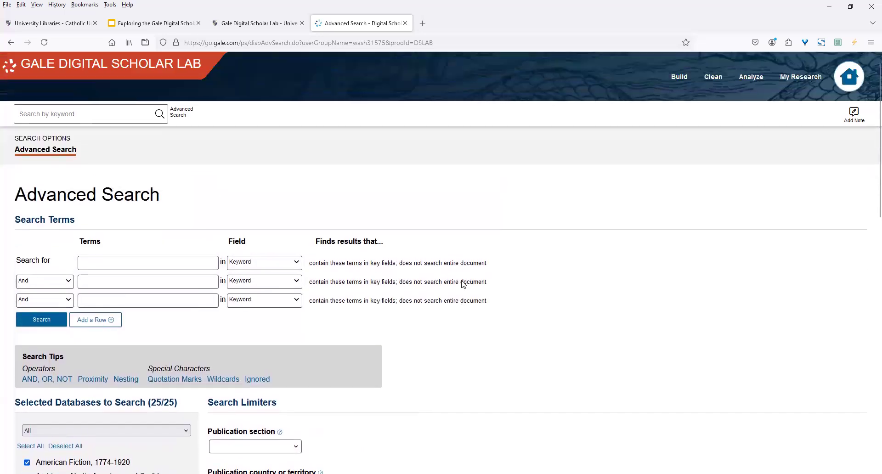
{"action": "scroll", "coordinate": [431, 314], "scroll_direction": "down", "scroll_amount": 2}
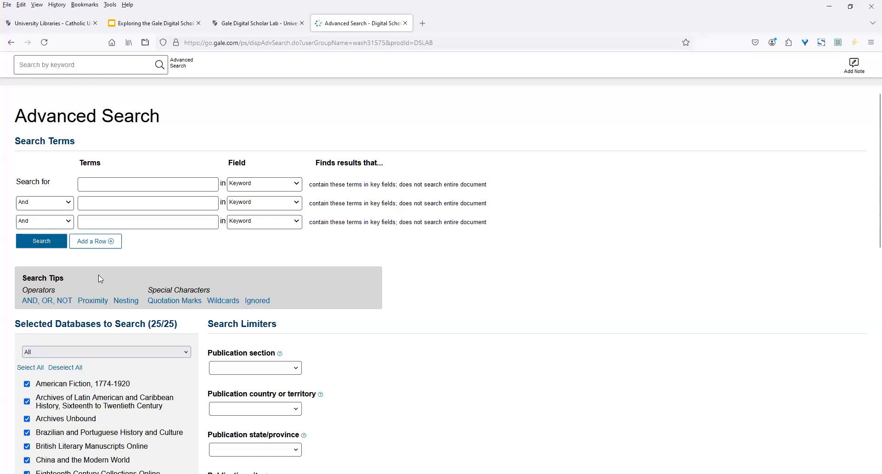
{"action": "left_click", "coordinate": [99, 301]}
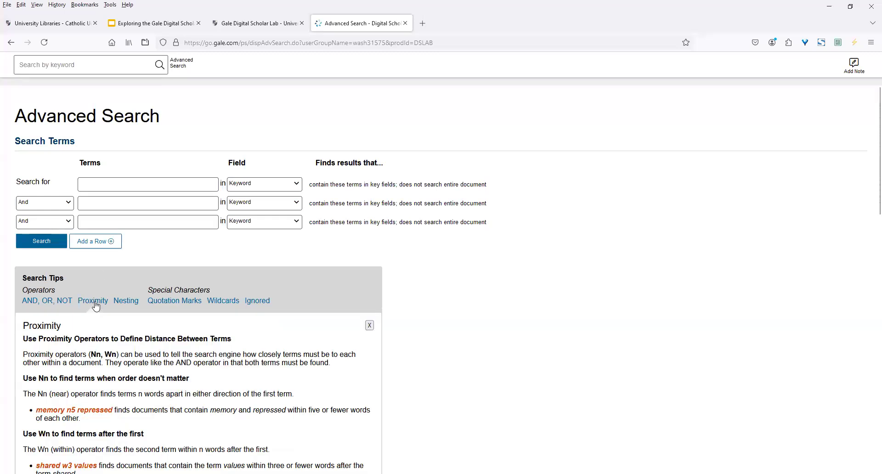
{"action": "scroll", "coordinate": [495, 366], "scroll_direction": "down", "scroll_amount": 3}
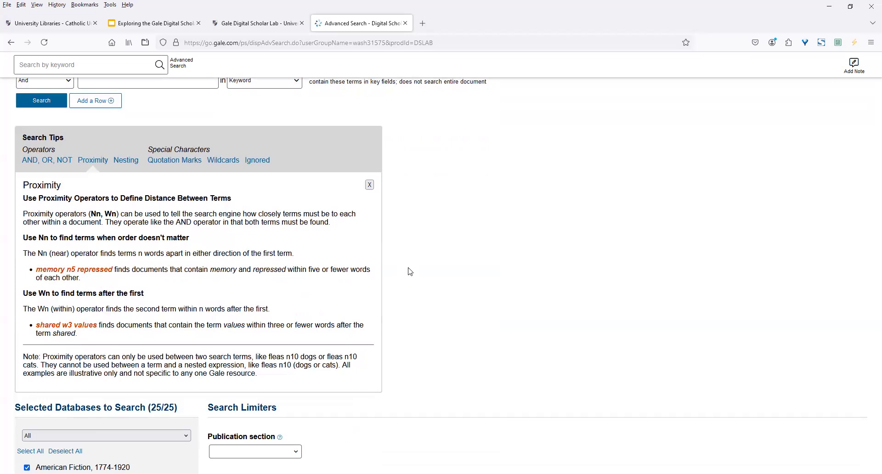
{"action": "scroll", "coordinate": [409, 258], "scroll_direction": "down", "scroll_amount": 2}
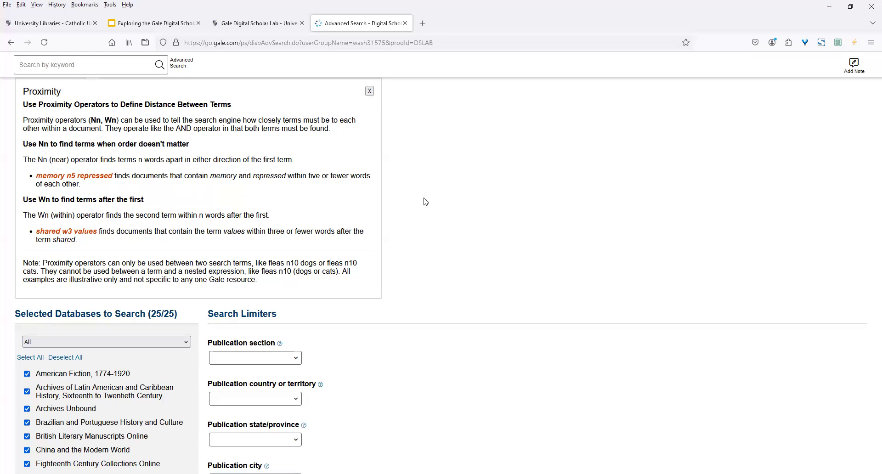
{"action": "scroll", "coordinate": [426, 202], "scroll_direction": "up", "scroll_amount": 2}
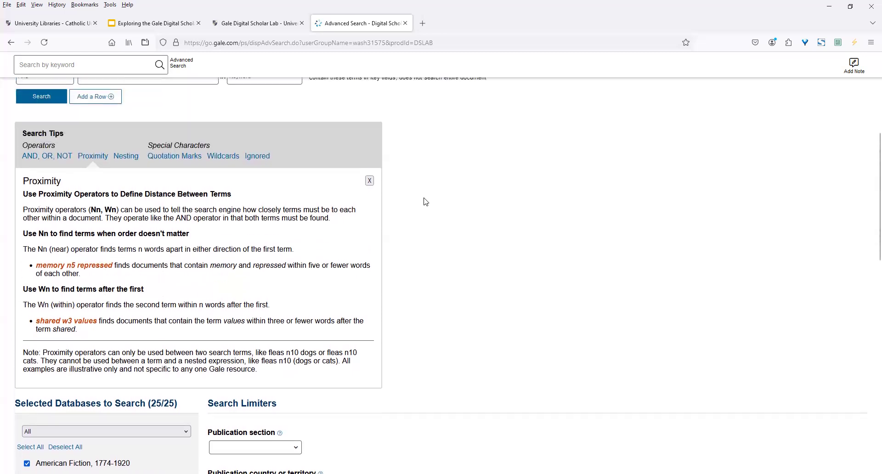
{"action": "scroll", "coordinate": [426, 202], "scroll_direction": "up", "scroll_amount": 1}
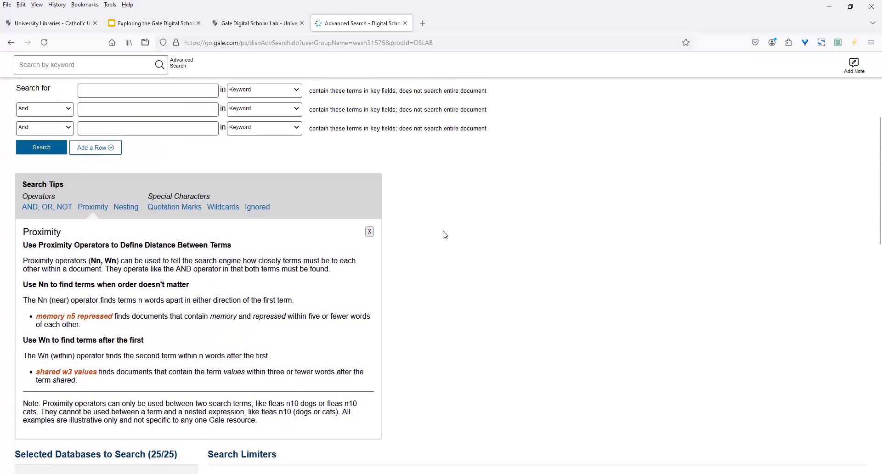
Open the Nesting search tips and read how parentheses control the order of operations
{"action": "left_click", "coordinate": [129, 210]}
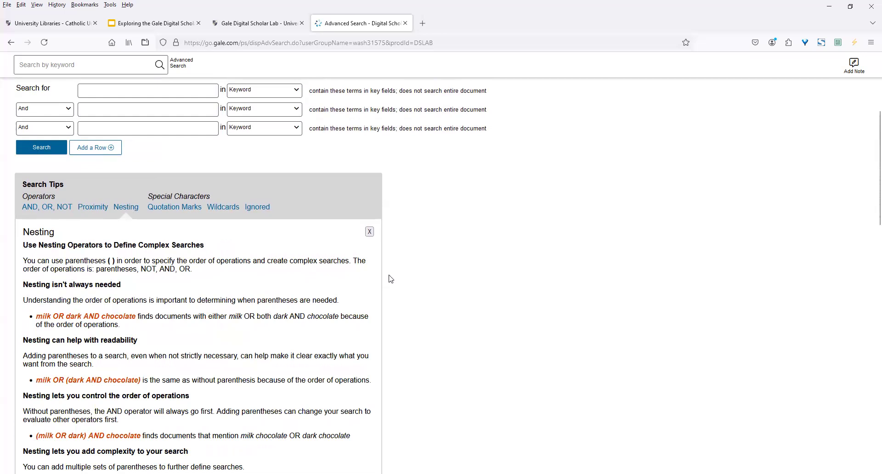
{"action": "scroll", "coordinate": [393, 279], "scroll_direction": "down", "scroll_amount": 4}
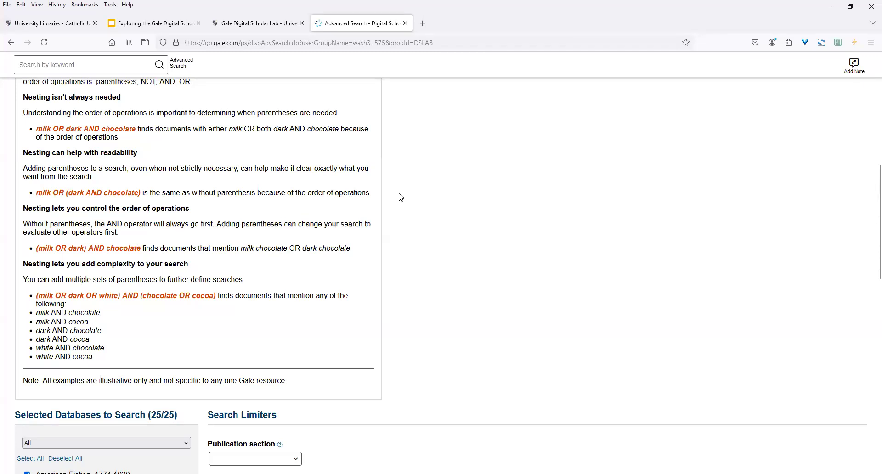
{"action": "scroll", "coordinate": [401, 197], "scroll_direction": "up", "scroll_amount": 4}
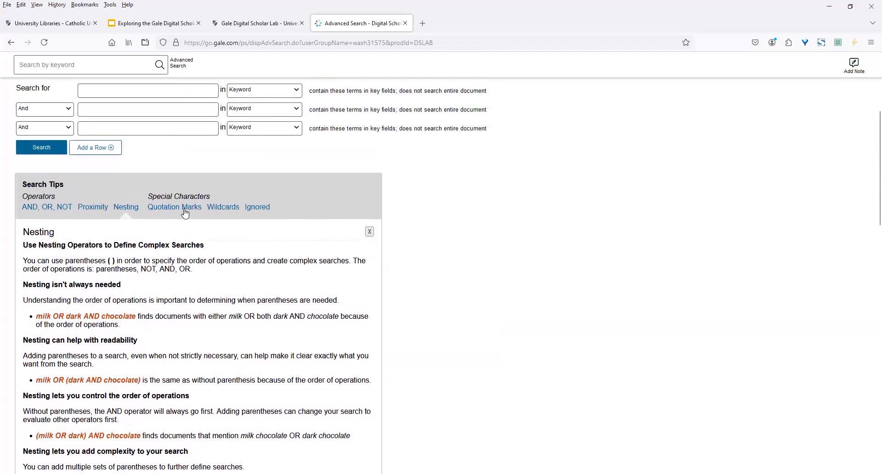
Open the Quotation Marks search tips and read how to search for exact phrases
{"action": "left_click", "coordinate": [185, 212]}
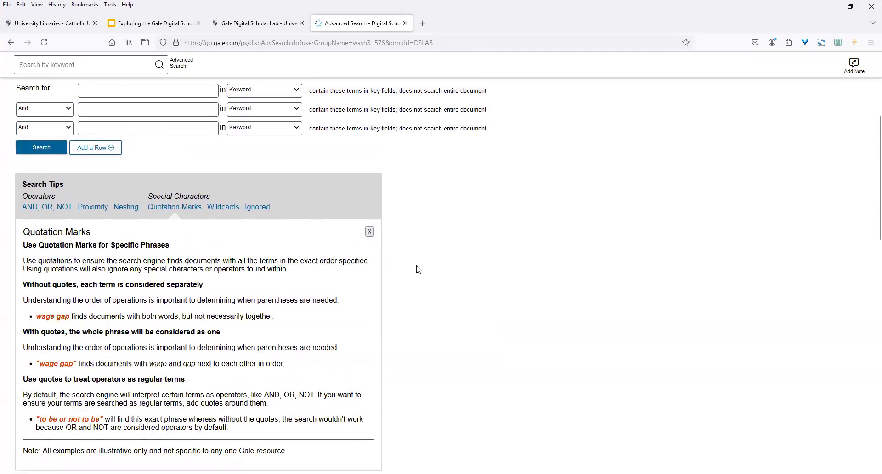
{"action": "scroll", "coordinate": [418, 269], "scroll_direction": "down", "scroll_amount": 2}
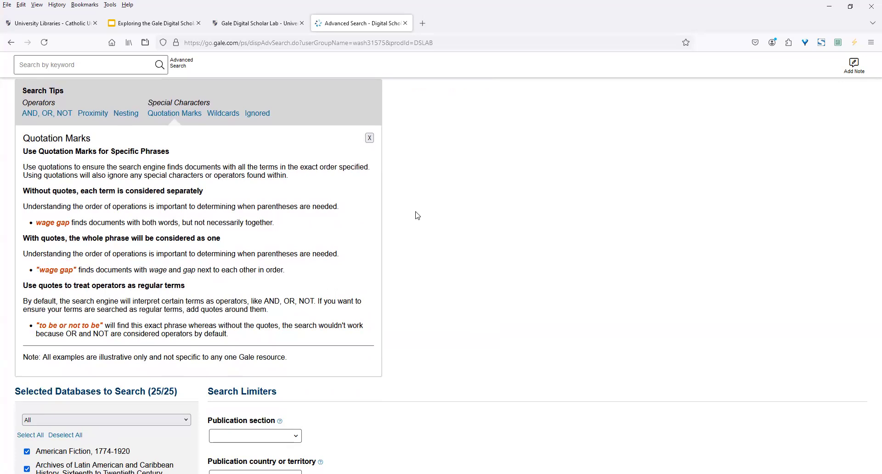
{"action": "scroll", "coordinate": [418, 216], "scroll_direction": "up", "scroll_amount": 1}
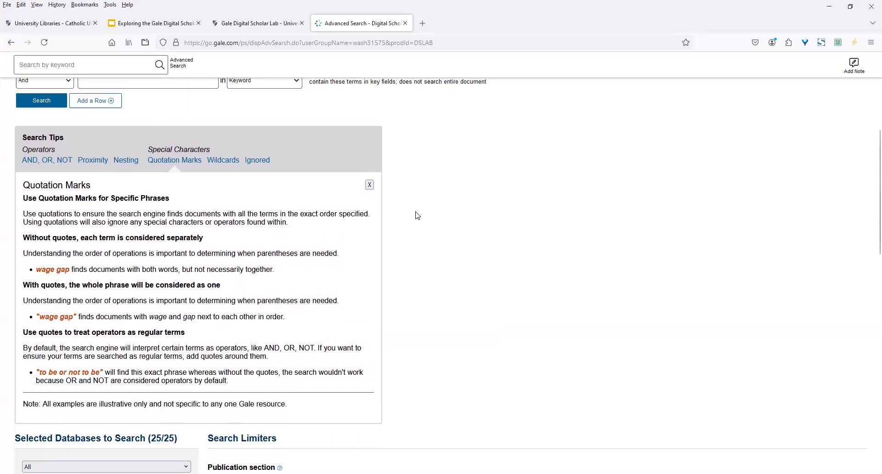
{"action": "scroll", "coordinate": [417, 216], "scroll_direction": "up", "scroll_amount": 2}
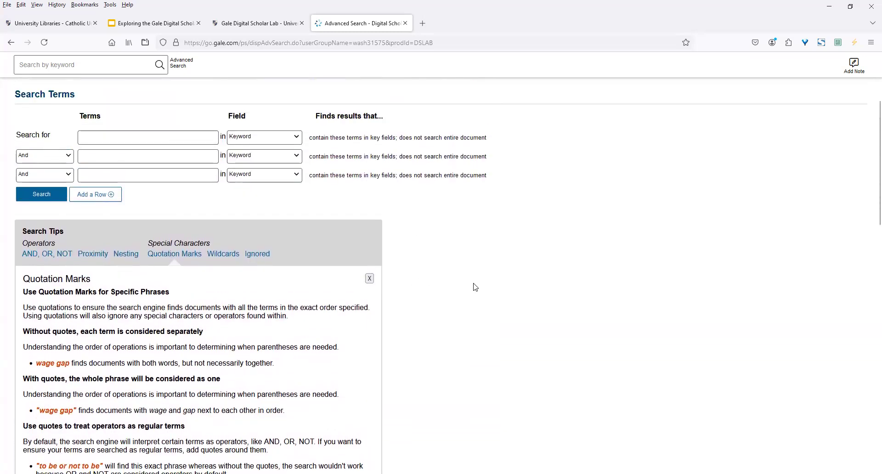
Open the Wildcards search tips and read how the asterisk, question mark and exclamation point are used
{"action": "left_click", "coordinate": [220, 255]}
{"action": "scroll", "coordinate": [429, 276], "scroll_direction": "down", "scroll_amount": 2}
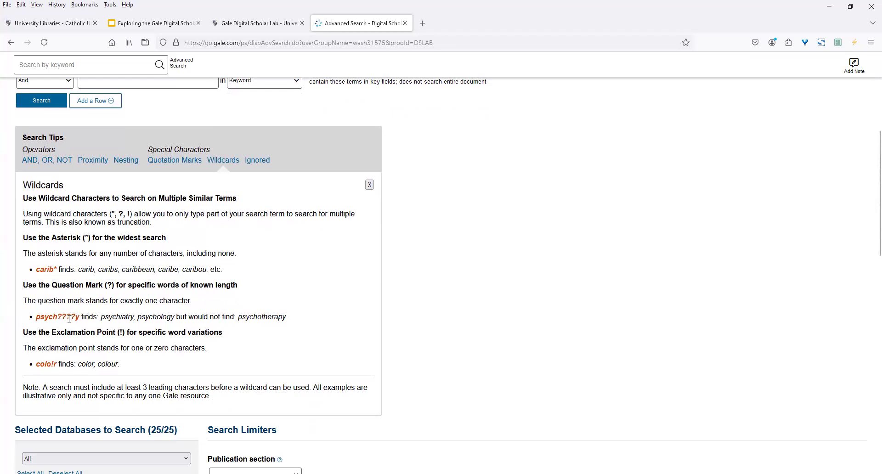
{"action": "scroll", "coordinate": [422, 307], "scroll_direction": "down", "scroll_amount": 3}
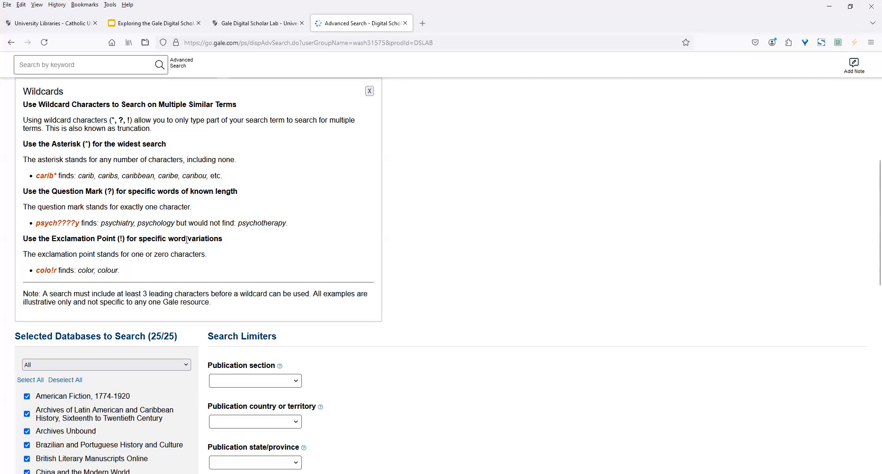
{"action": "scroll", "coordinate": [431, 217], "scroll_direction": "up", "scroll_amount": 3}
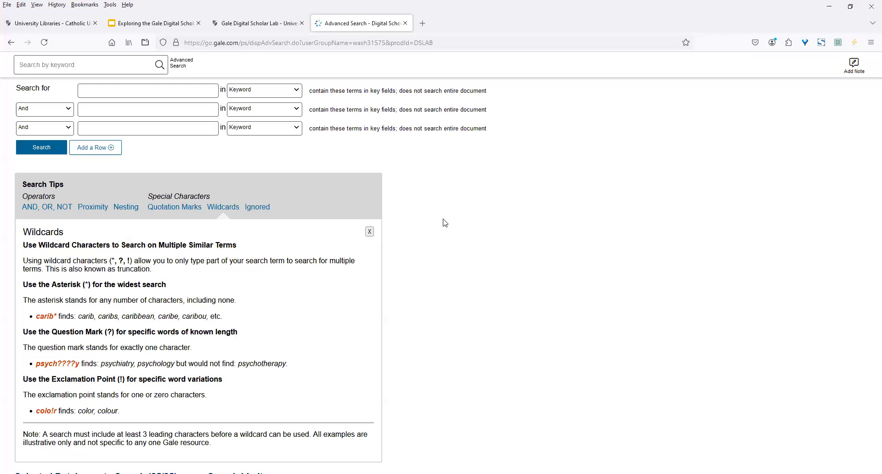
Open the Ignored search tips and read how capitalization, punctuation and stop words are handled
{"action": "left_click", "coordinate": [267, 212]}
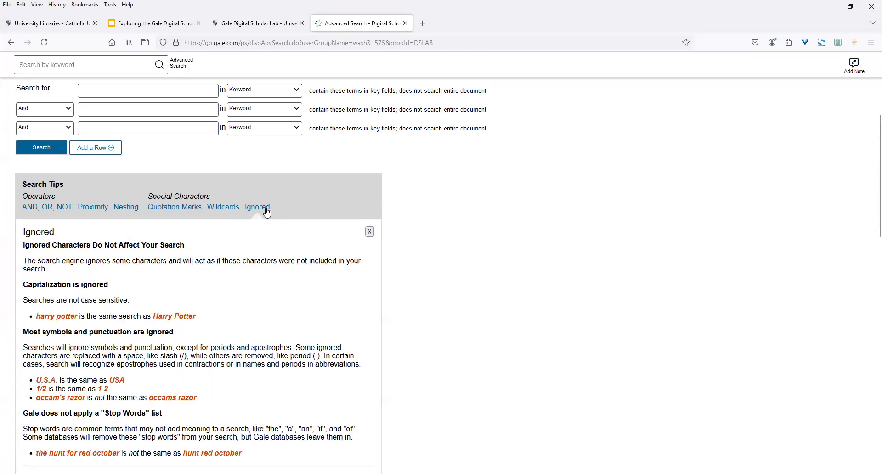
{"action": "scroll", "coordinate": [437, 242], "scroll_direction": "down", "scroll_amount": 3}
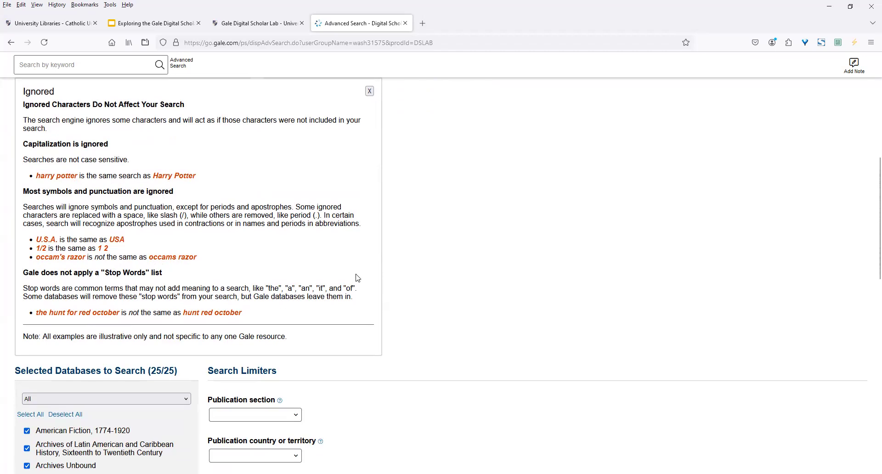
{"action": "scroll", "coordinate": [400, 237], "scroll_direction": "up", "scroll_amount": 2}
{"action": "scroll", "coordinate": [401, 237], "scroll_direction": "up", "scroll_amount": 3}
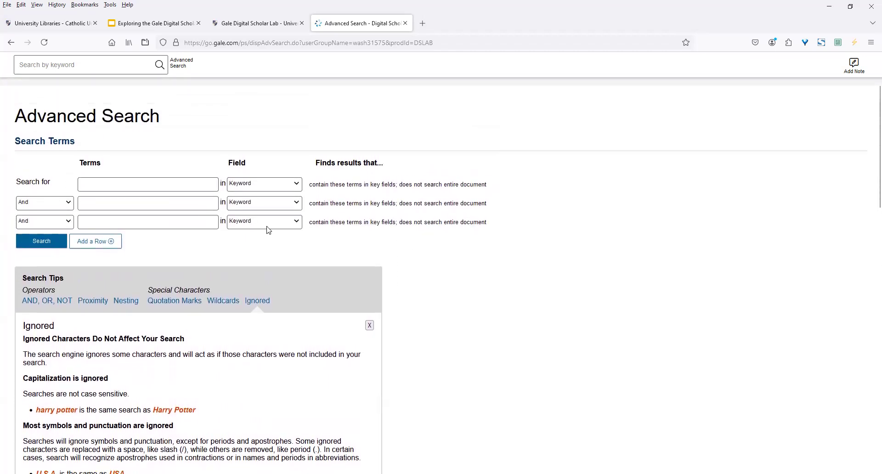
Enter northwest rebellion as the first search term and choose the suggestion "Northwest Rebellion, 1885"
{"action": "left_click", "coordinate": [122, 183]}
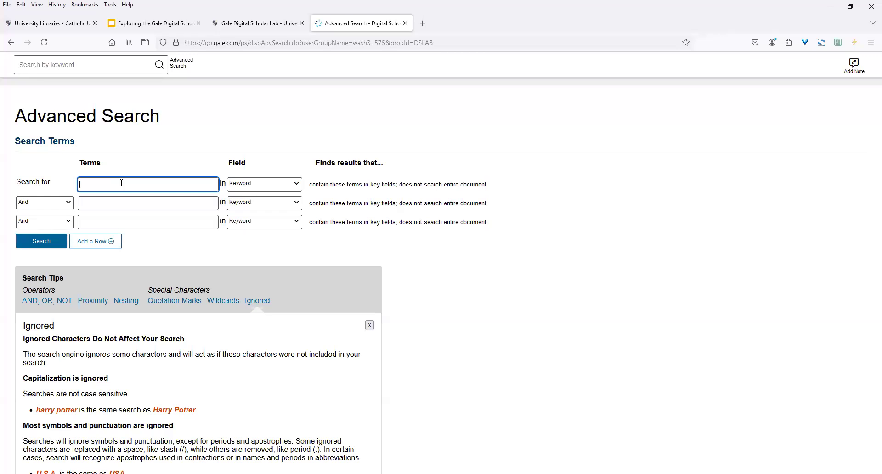
{"action": "type", "text": "northwest r"}
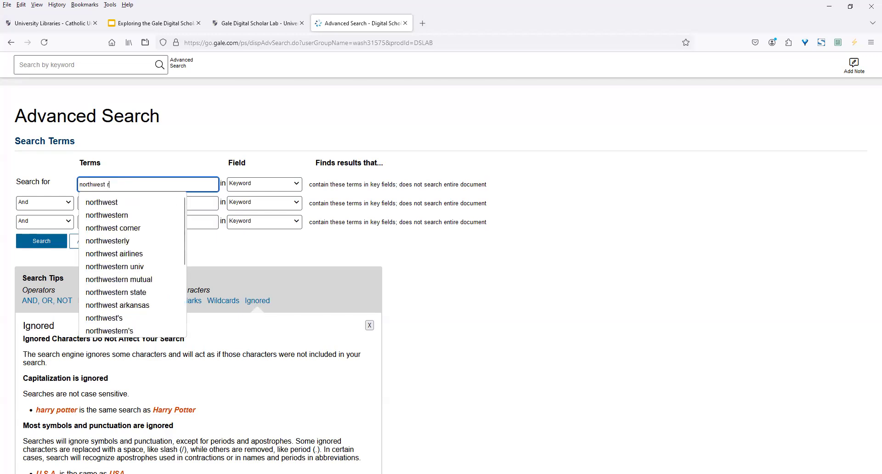
{"action": "type", "text": "ebellion"}
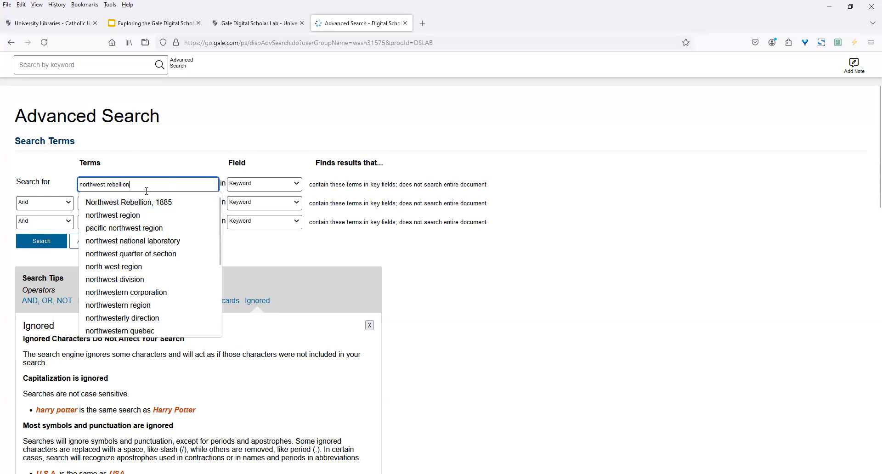
{"action": "left_click", "coordinate": [166, 205]}
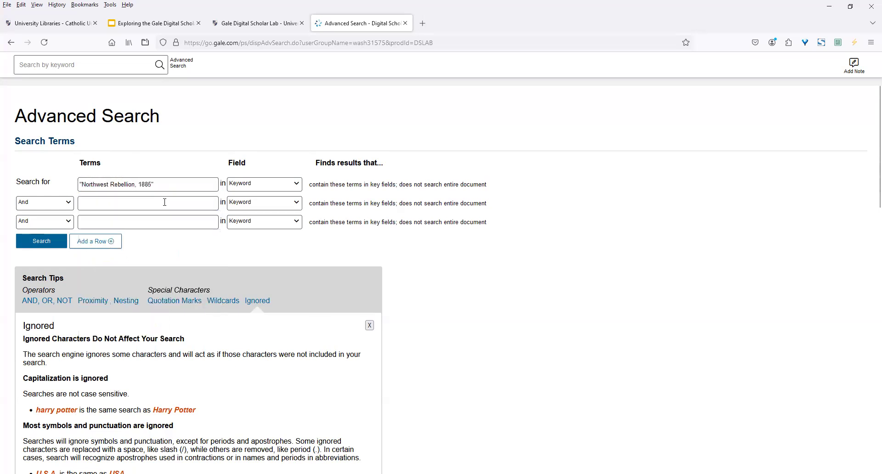
Review the field options for the first term, keep Keyword, and run the advanced search
{"action": "left_click", "coordinate": [288, 187]}
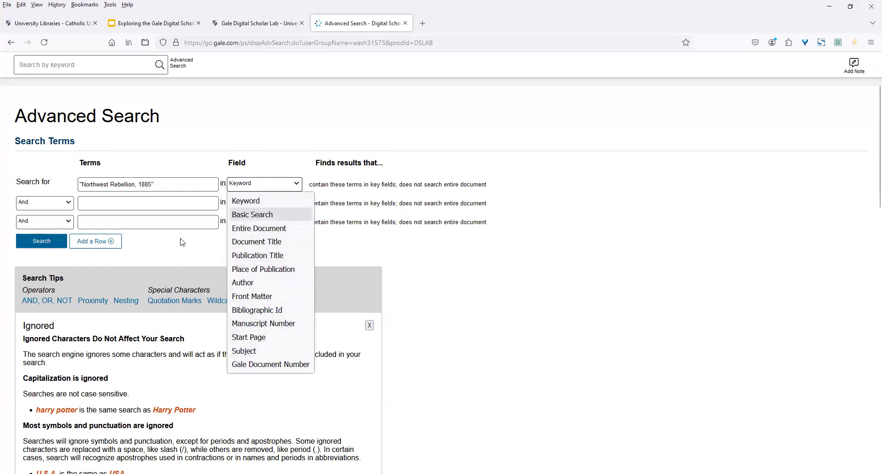
{"action": "left_click", "coordinate": [172, 251]}
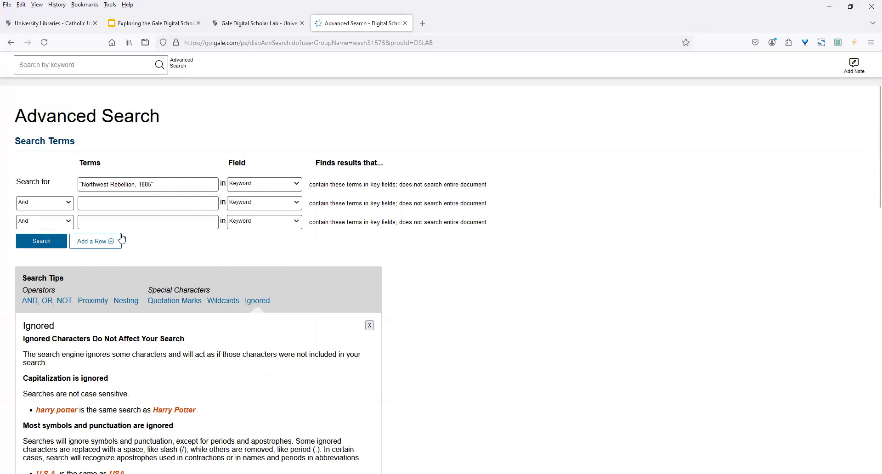
{"action": "left_click", "coordinate": [47, 246]}
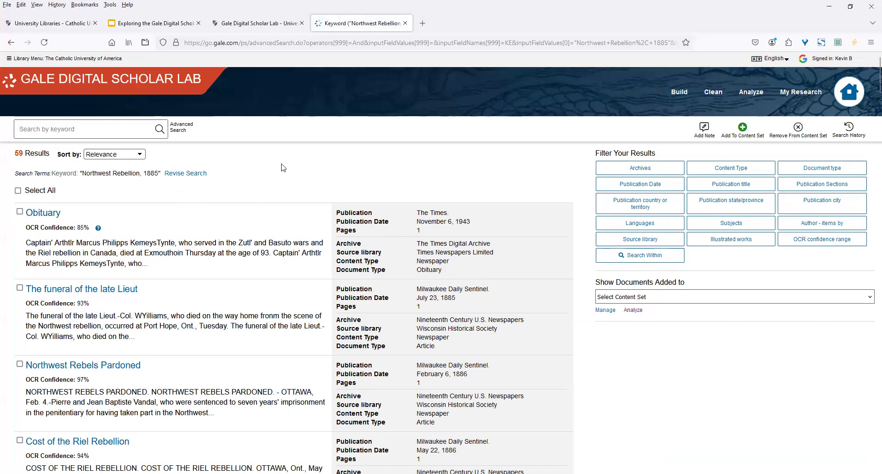
Open the OCR Confidence explanation for the first result, read it, and close it
{"action": "scroll", "coordinate": [284, 168], "scroll_direction": "down", "scroll_amount": 1}
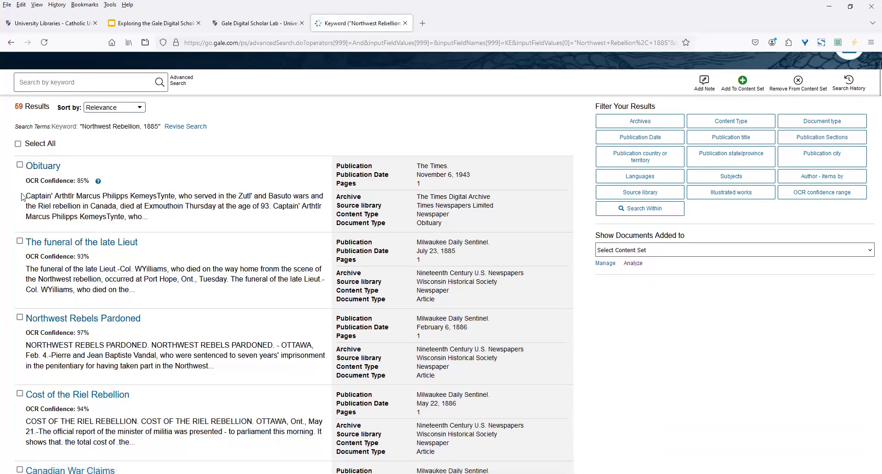
{"action": "left_click", "coordinate": [98, 182]}
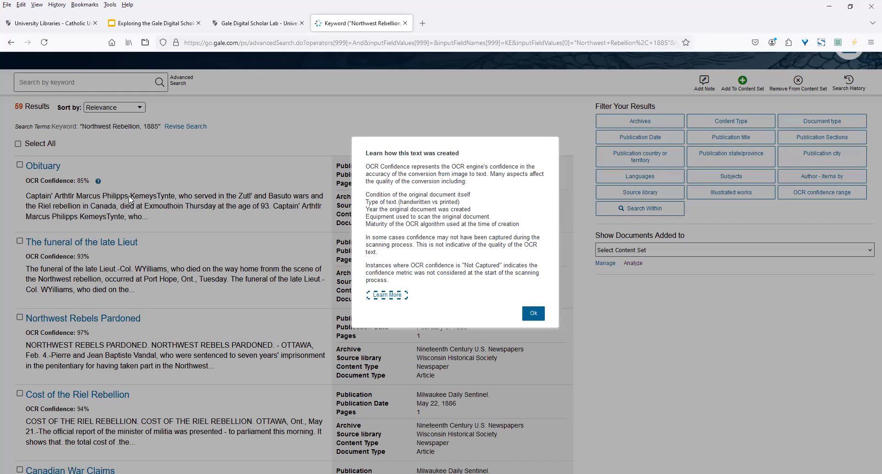
{"action": "left_click", "coordinate": [530, 313]}
{"action": "key", "text": "Return"}
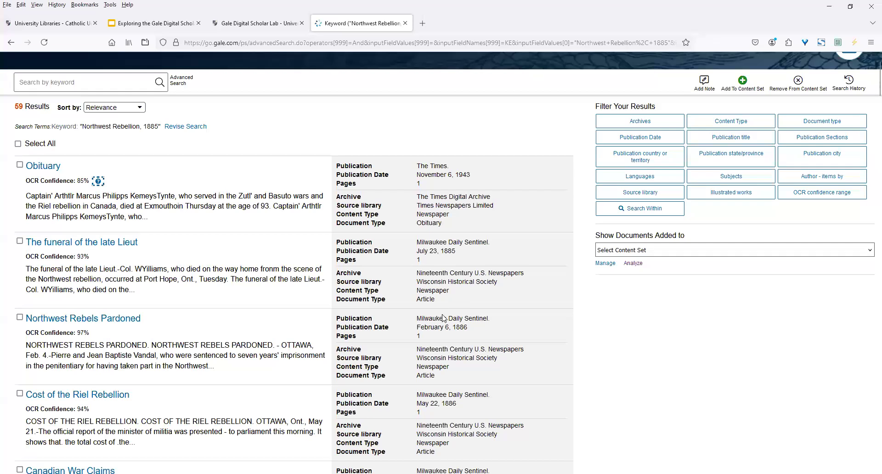
Browse the search results and inspect the Archives and Content Type filters, closing them without applying any
{"action": "scroll", "coordinate": [651, 394], "scroll_direction": "down", "scroll_amount": 3}
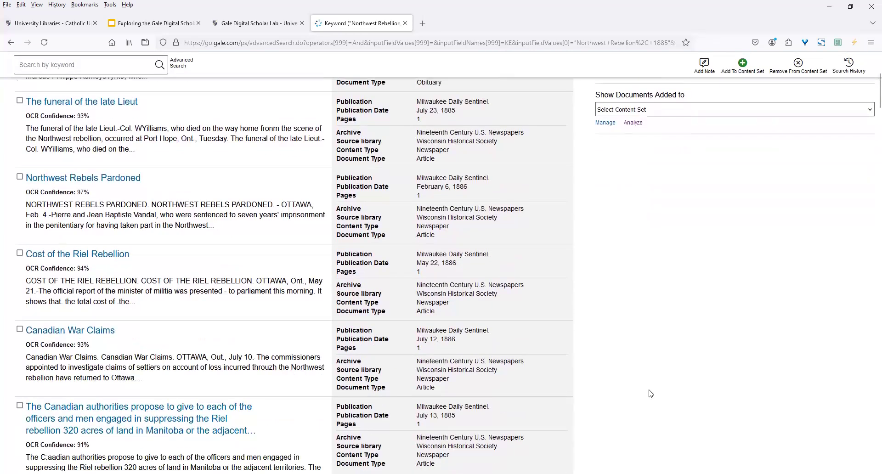
{"action": "scroll", "coordinate": [651, 394], "scroll_direction": "up", "scroll_amount": 3}
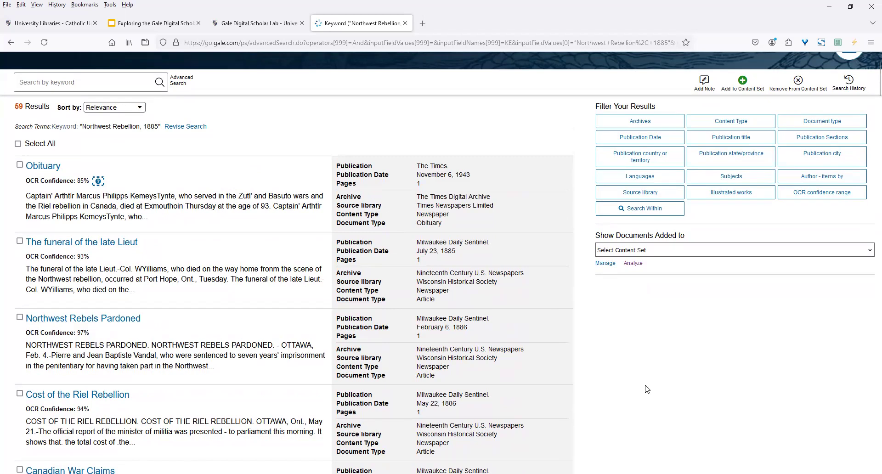
{"action": "left_click", "coordinate": [650, 124]}
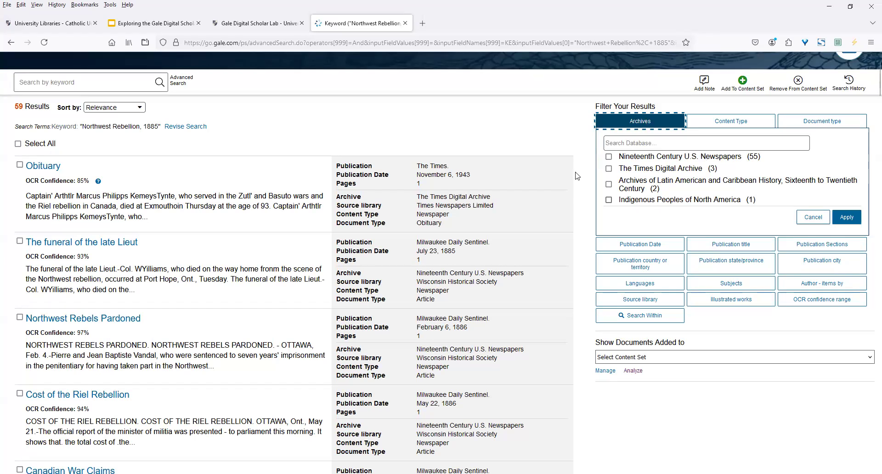
{"action": "left_click", "coordinate": [699, 120]}
{"action": "left_click", "coordinate": [813, 217]}
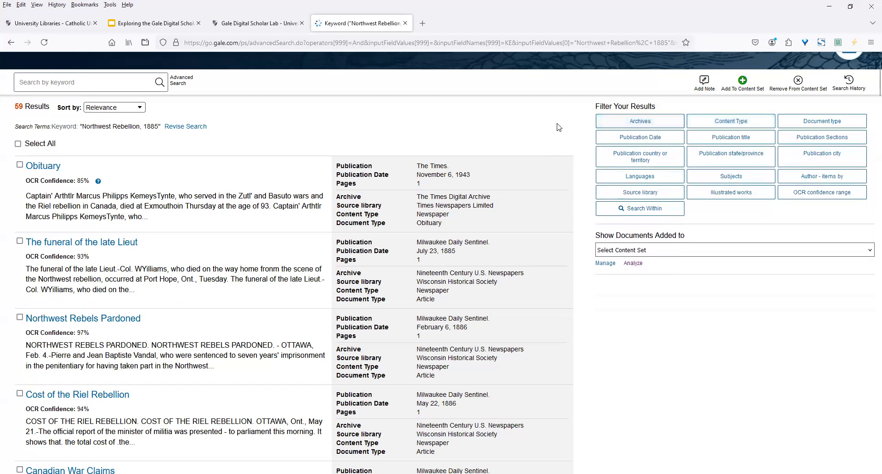
Inspect the Content Type and Document type filter options for the results, closing both without applying any
{"action": "left_click", "coordinate": [742, 123]}
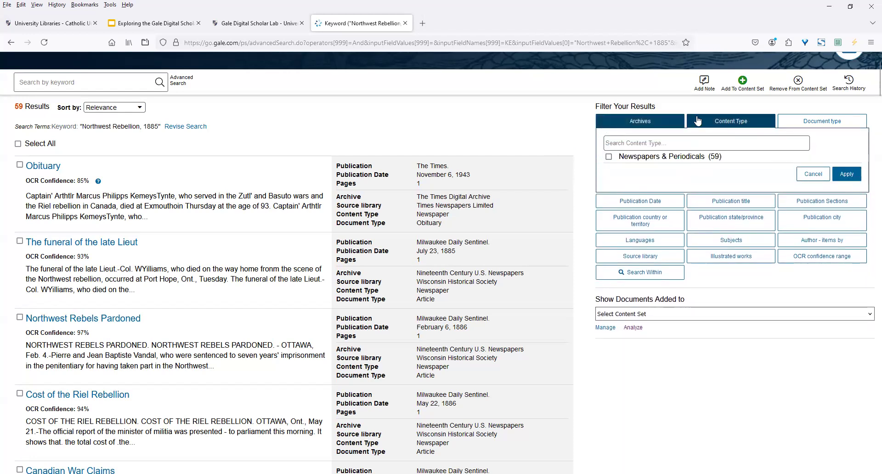
{"action": "left_click", "coordinate": [813, 174]}
{"action": "left_click", "coordinate": [811, 125]}
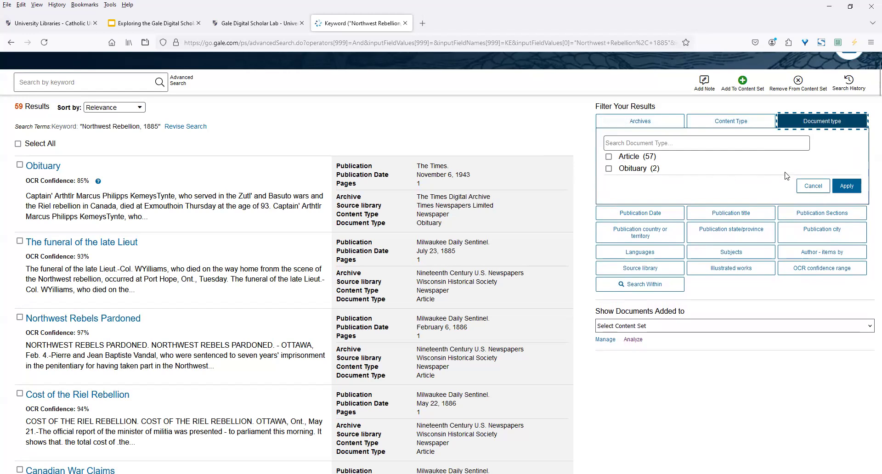
{"action": "left_click", "coordinate": [809, 187]}
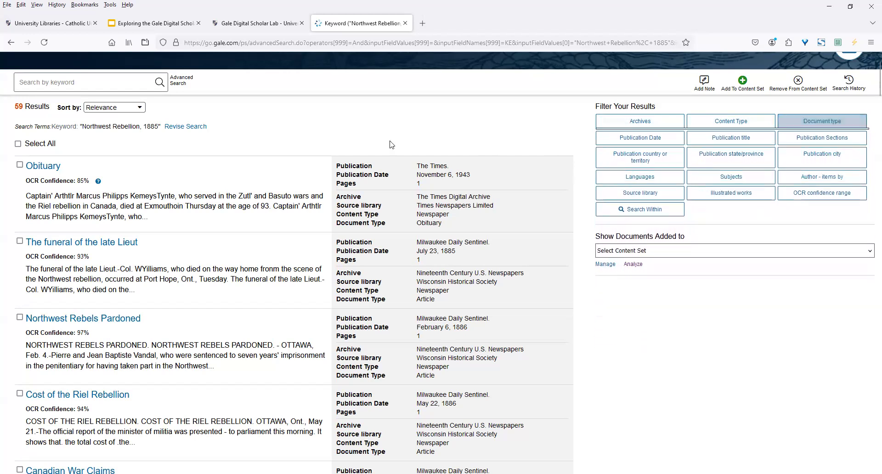
Revise the advanced search by removing the quotation marks and 1885, and run it as Northwest Rebellion
{"action": "left_click", "coordinate": [184, 131]}
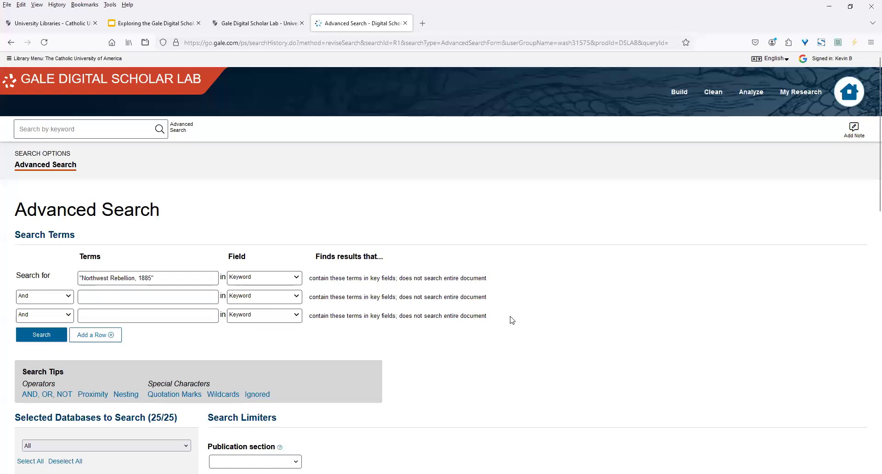
{"action": "scroll", "coordinate": [542, 317], "scroll_direction": "down", "scroll_amount": 4}
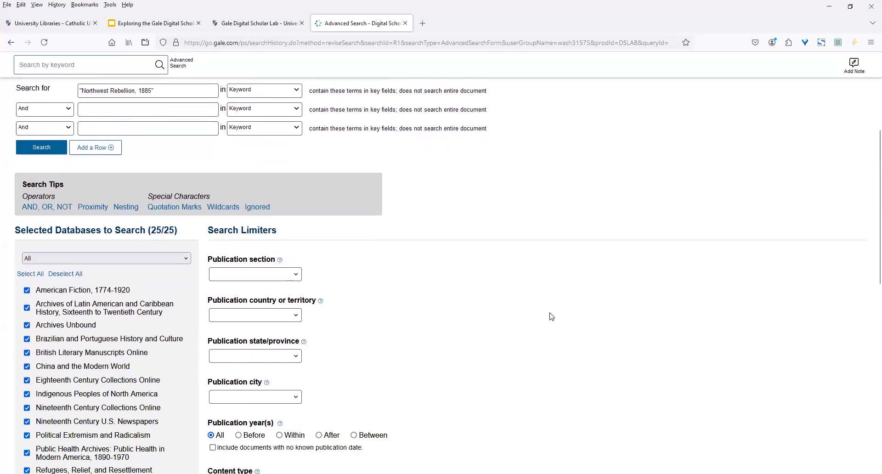
{"action": "scroll", "coordinate": [551, 316], "scroll_direction": "up", "scroll_amount": 4}
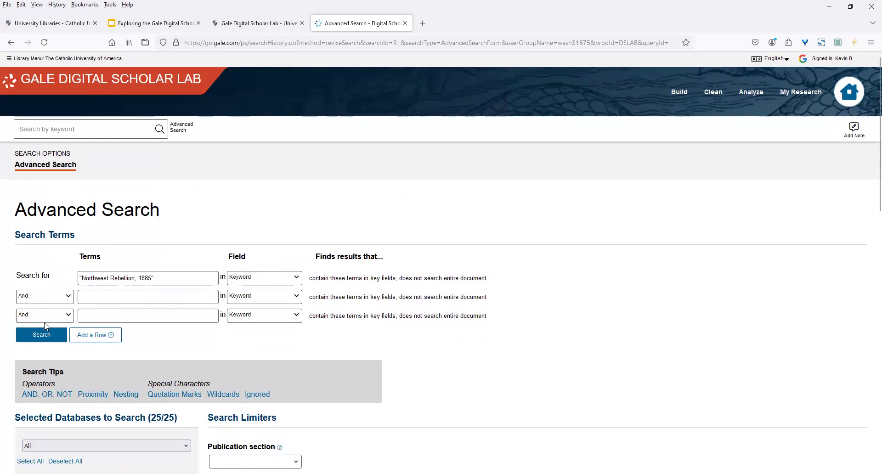
{"action": "left_click", "coordinate": [43, 335]}
{"action": "left_click_drag", "start_coordinate": [134, 278], "coordinate": [220, 276]}
{"action": "key", "text": "BackSpace"}
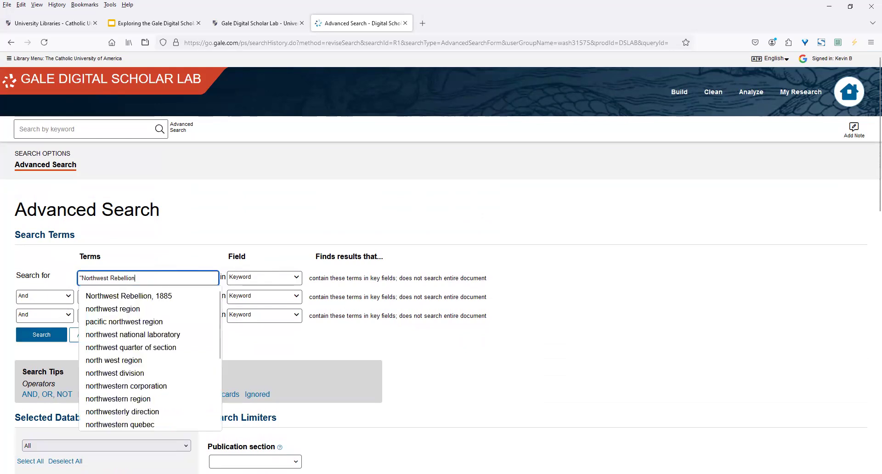
{"action": "left_click", "coordinate": [79, 277]}
{"action": "key", "text": "Delete"}
{"action": "key", "text": "Return"}
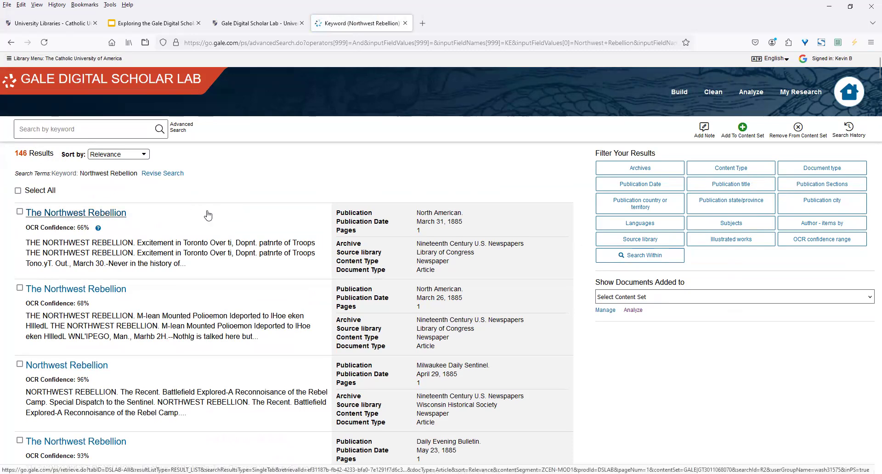
Open the first result, "The Northwest Rebellion", enlarge the scanned article to compare it with its OCR text, and return to the results
{"action": "scroll", "coordinate": [208, 215], "scroll_direction": "down", "scroll_amount": 1}
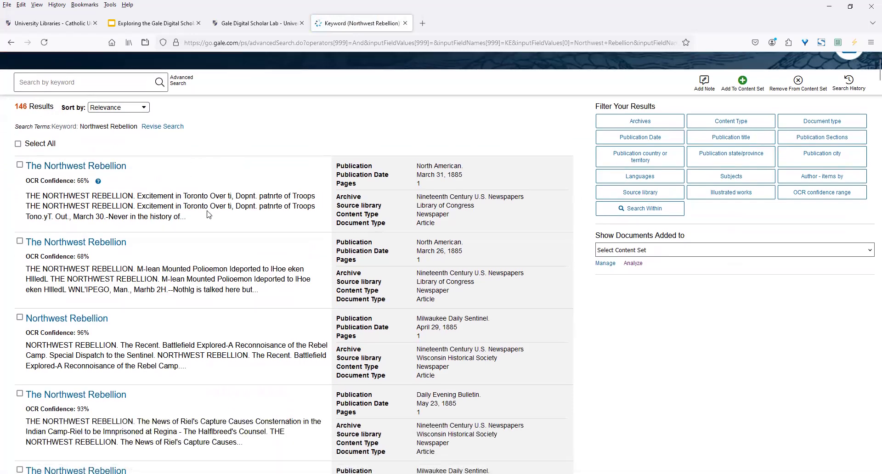
{"action": "scroll", "coordinate": [208, 215], "scroll_direction": "up", "scroll_amount": 1}
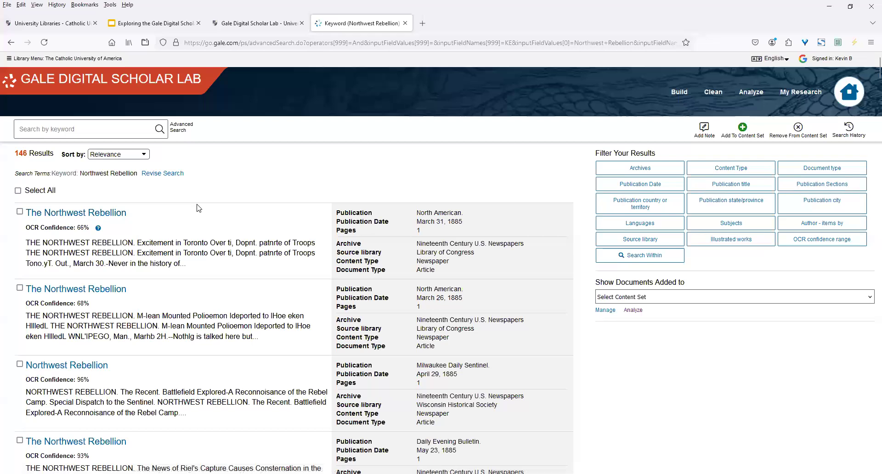
{"action": "left_click", "coordinate": [118, 213]}
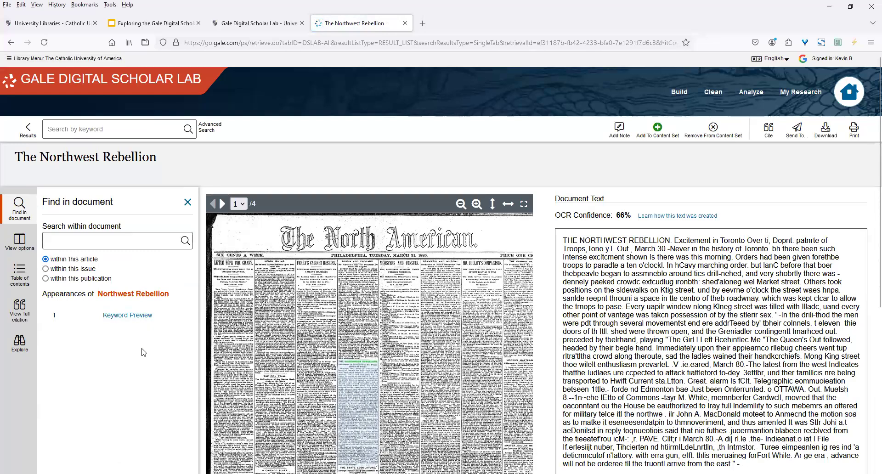
{"action": "scroll", "coordinate": [144, 353], "scroll_direction": "down", "scroll_amount": 2}
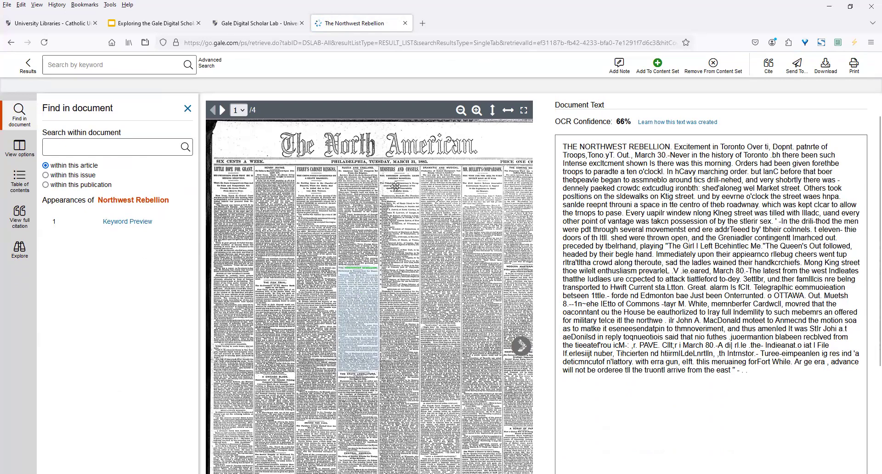
{"action": "left_click", "coordinate": [477, 110]}
{"action": "left_click", "coordinate": [476, 111]}
{"action": "left_click", "coordinate": [477, 111]}
{"action": "left_click", "coordinate": [476, 111]}
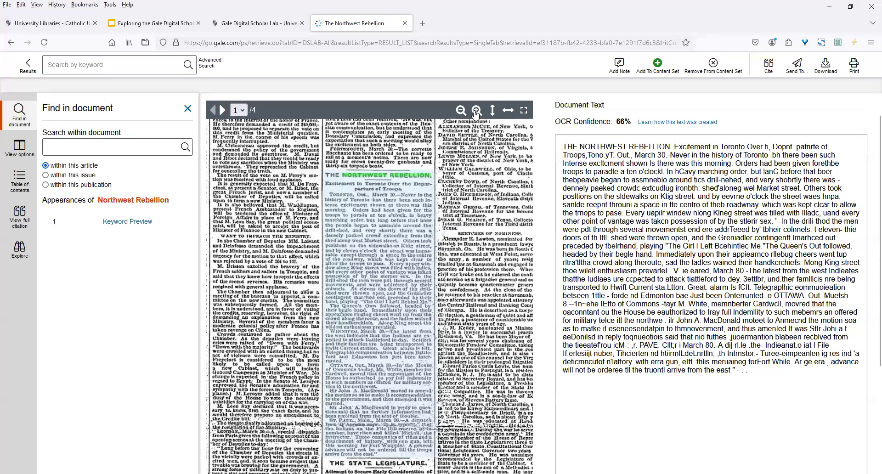
{"action": "left_click", "coordinate": [477, 111]}
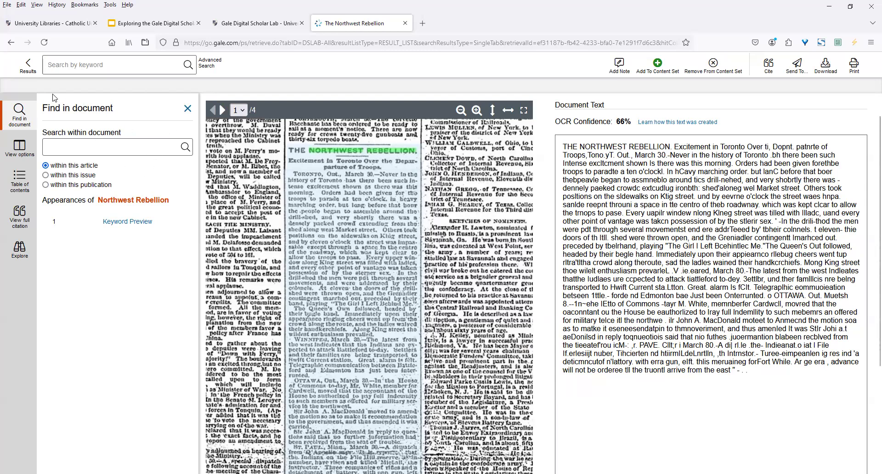
{"action": "left_click", "coordinate": [33, 66]}
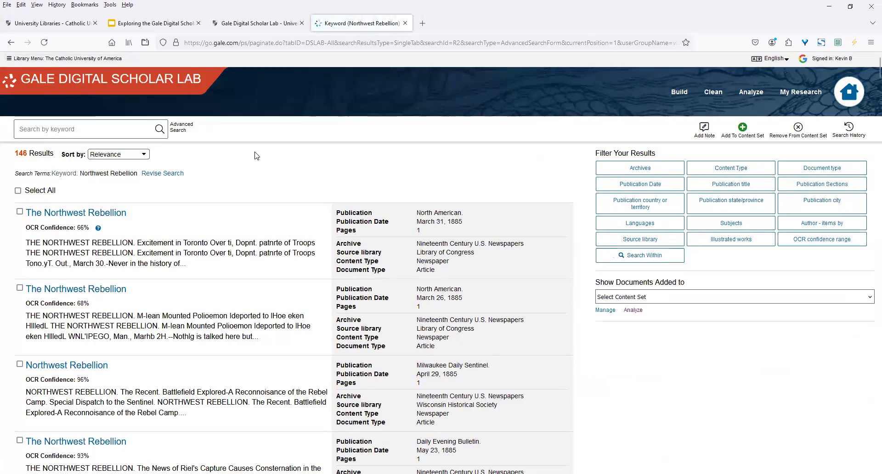
Check the Archives, Content Type and Document type filters for the revised search without applying any
{"action": "left_click", "coordinate": [640, 168]}
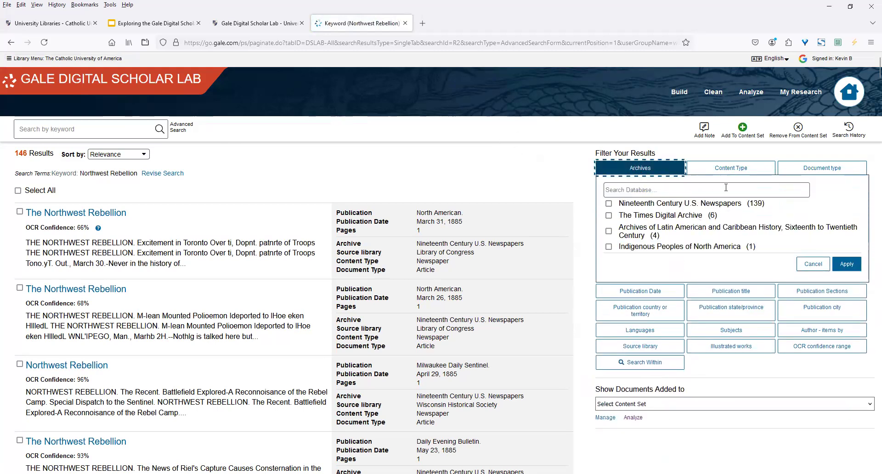
{"action": "left_click", "coordinate": [736, 172]}
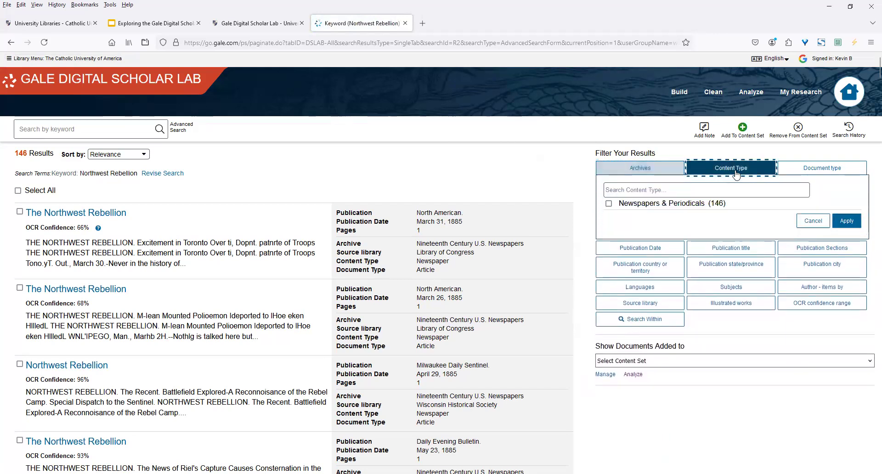
{"action": "left_click", "coordinate": [741, 170]}
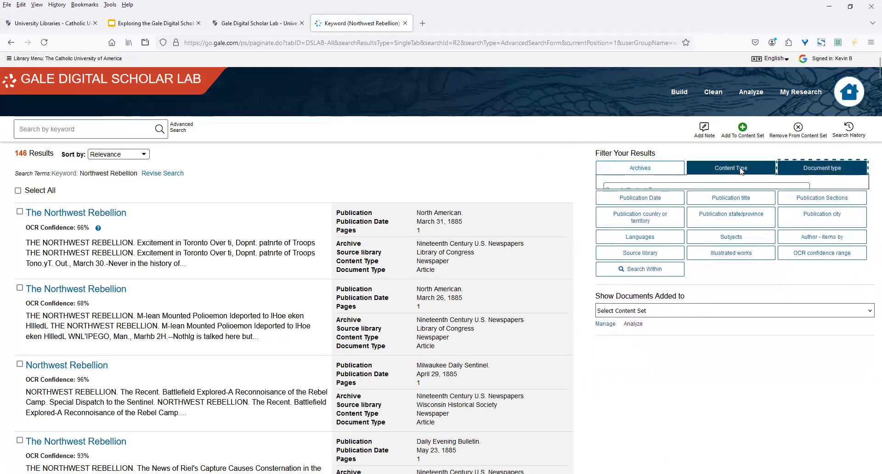
{"action": "left_click", "coordinate": [813, 233]}
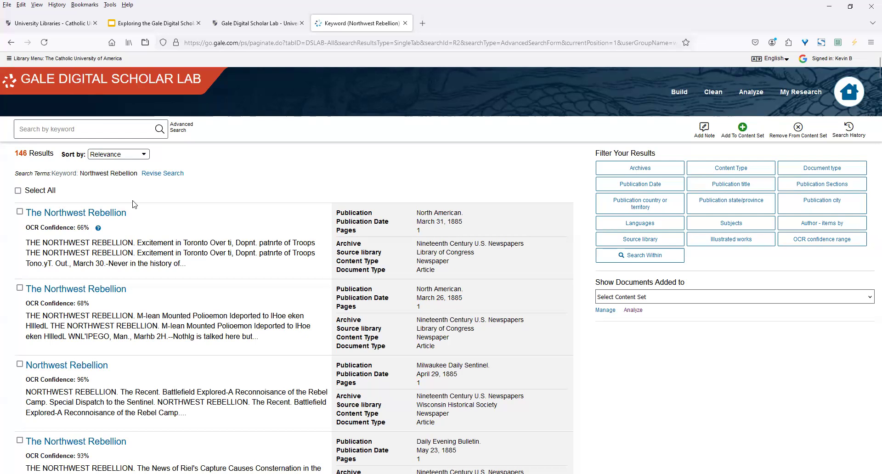
Select all results on the page and add them to a new content set named "Sept20 Northwest Rebellion"
{"action": "left_click", "coordinate": [18, 190]}
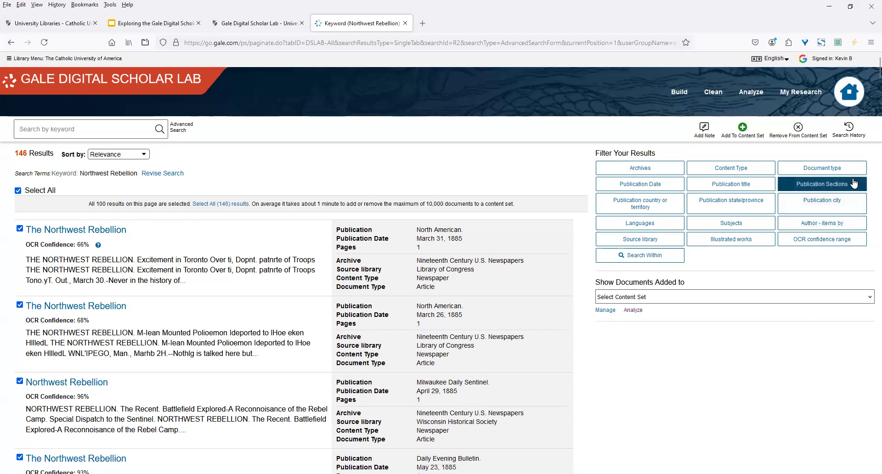
{"action": "left_click", "coordinate": [744, 131]}
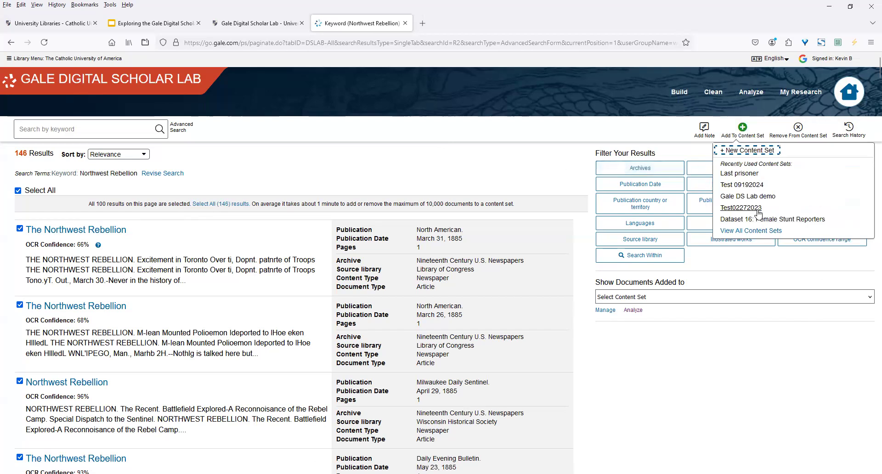
{"action": "left_click", "coordinate": [743, 152]}
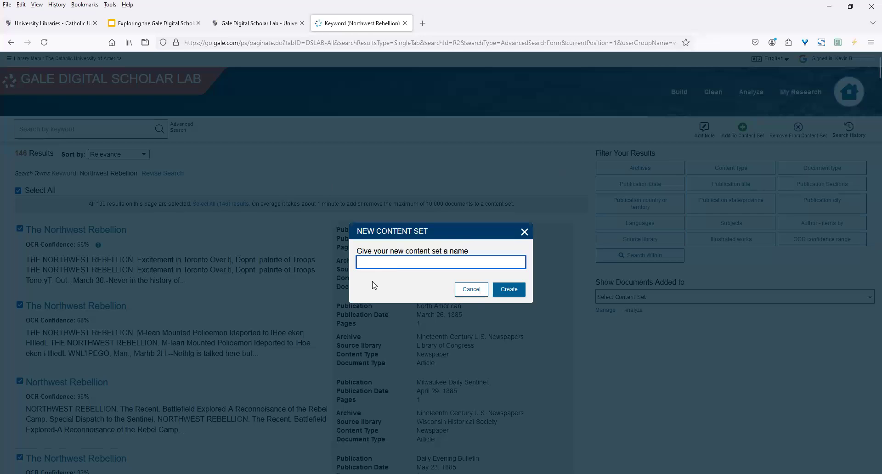
{"action": "type", "text": "Sept20 Northwest Rebellion"}
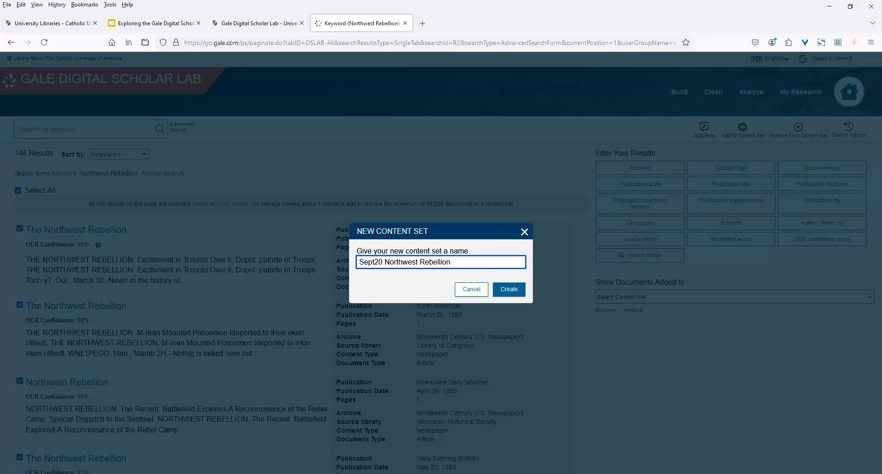
{"action": "left_click", "coordinate": [510, 291]}
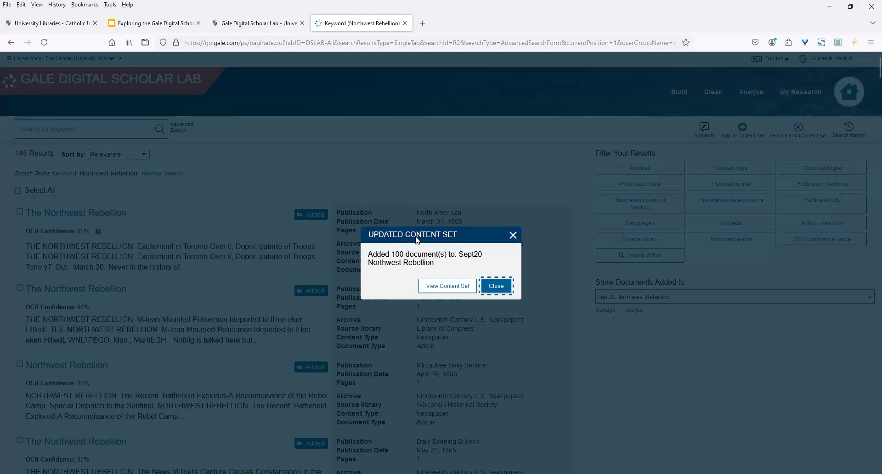
{"action": "left_click", "coordinate": [491, 285]}
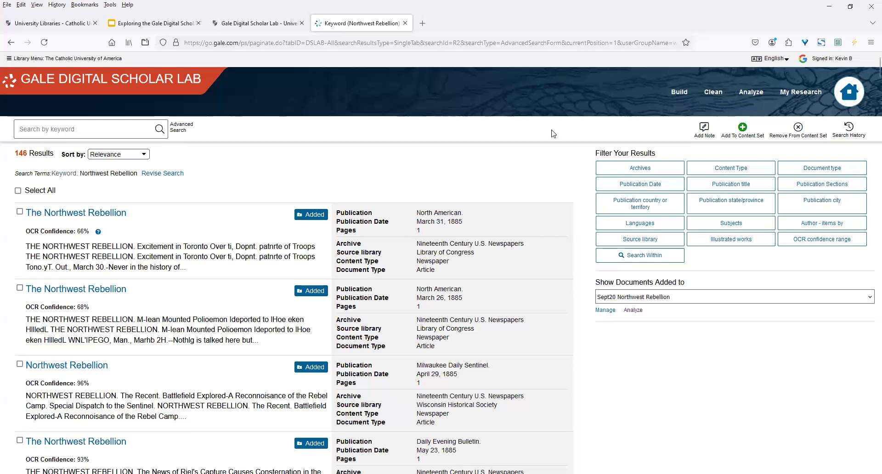
Open the Clean page, review the Default Cleaning Configuration, and turn on all its text correction options
{"action": "left_click", "coordinate": [713, 94]}
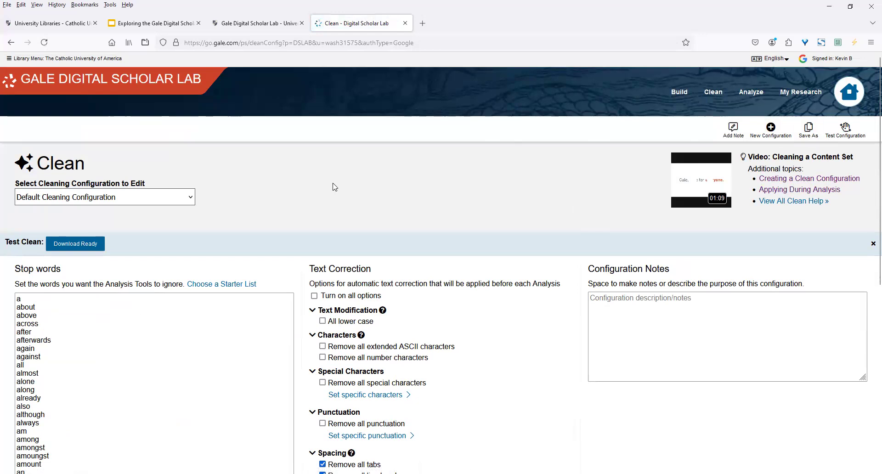
{"action": "left_click", "coordinate": [680, 309]}
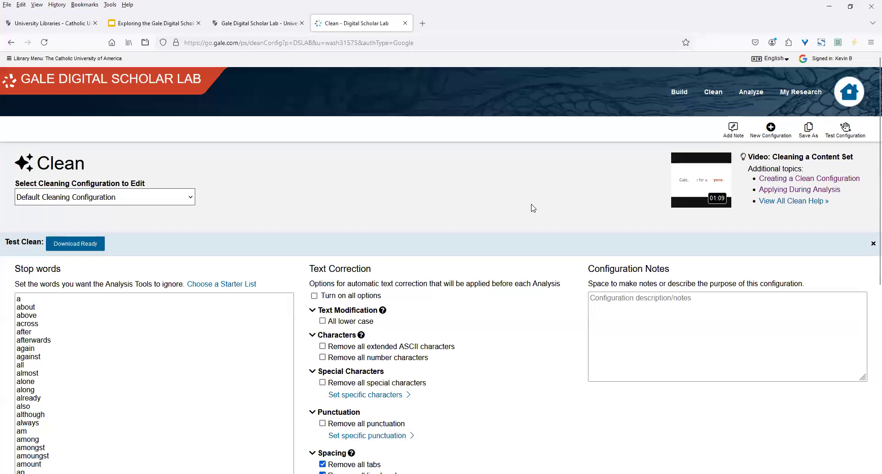
{"action": "scroll", "coordinate": [533, 208], "scroll_direction": "down", "scroll_amount": 5}
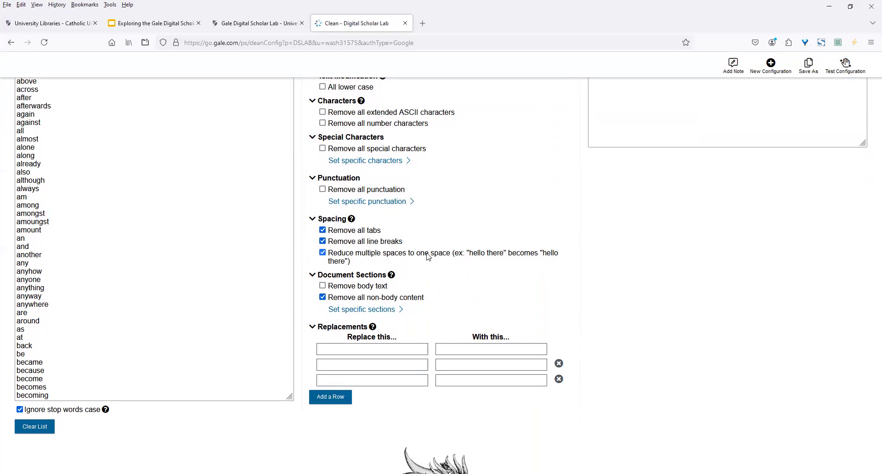
{"action": "scroll", "coordinate": [700, 237], "scroll_direction": "up", "scroll_amount": 4}
{"action": "scroll", "coordinate": [706, 235], "scroll_direction": "up", "scroll_amount": 1}
{"action": "scroll", "coordinate": [705, 236], "scroll_direction": "down", "scroll_amount": 1}
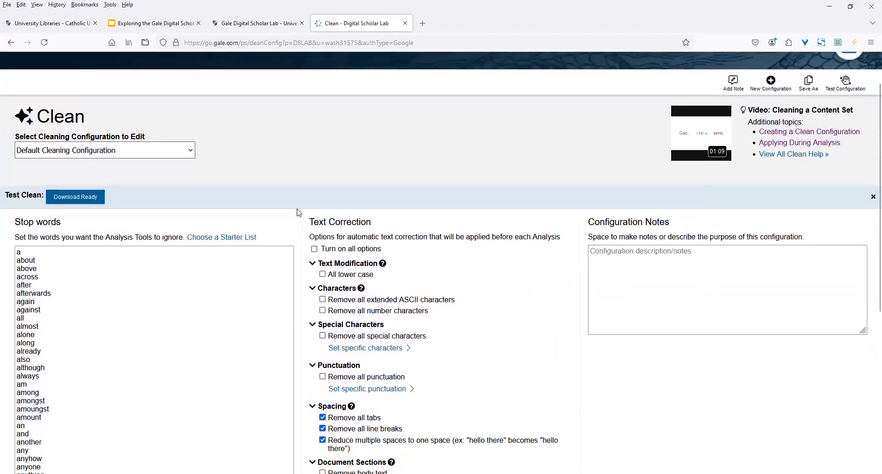
{"action": "left_click", "coordinate": [314, 249]}
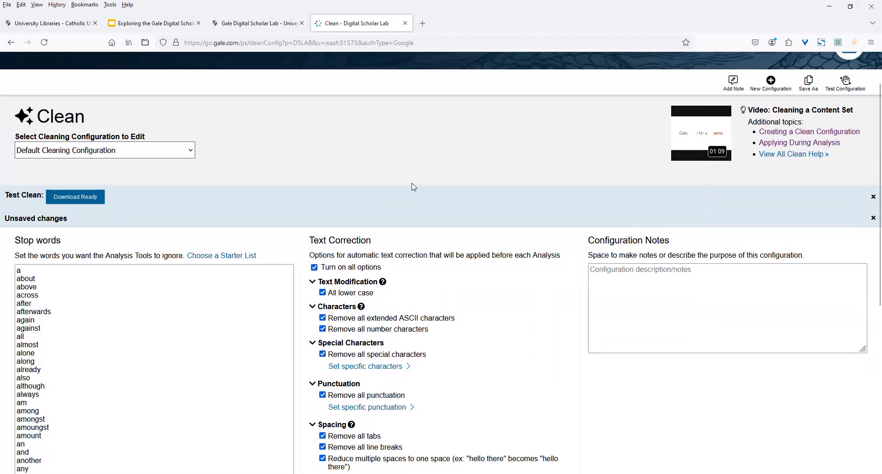
Read the Text Modification help, turn off All lower case, and expand the list of specific special characters
{"action": "scroll", "coordinate": [413, 187], "scroll_direction": "down", "scroll_amount": 2}
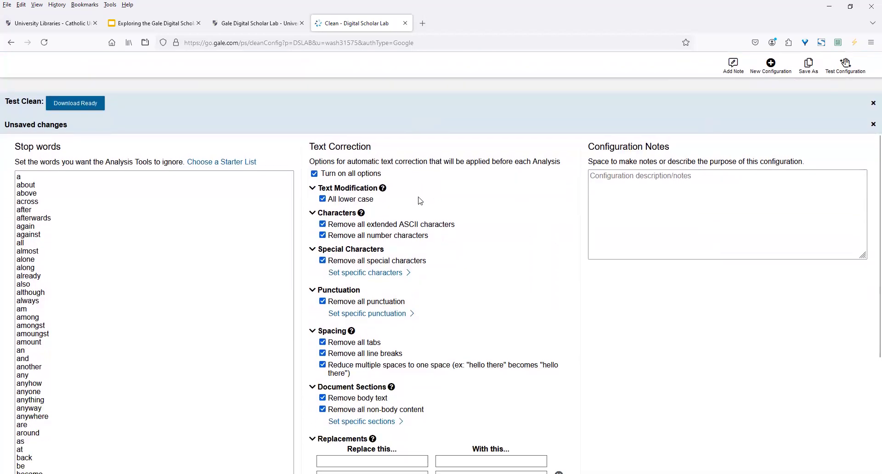
{"action": "mouse_move", "coordinate": [383, 190]}
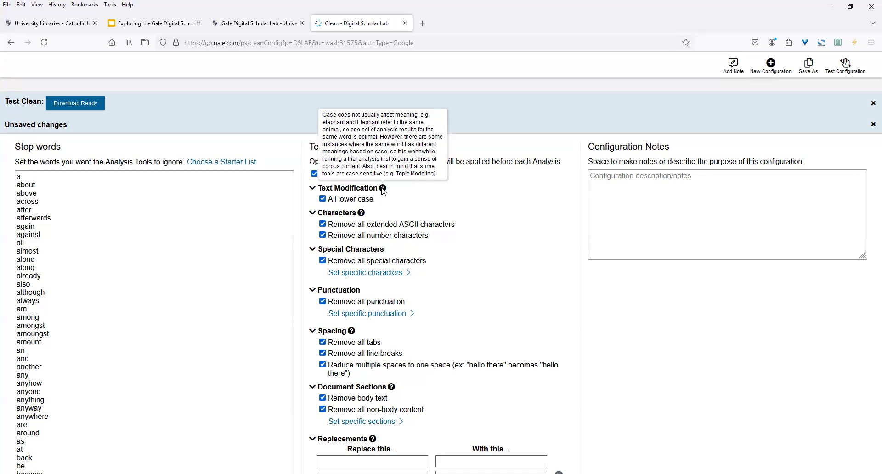
{"action": "left_click", "coordinate": [323, 199]}
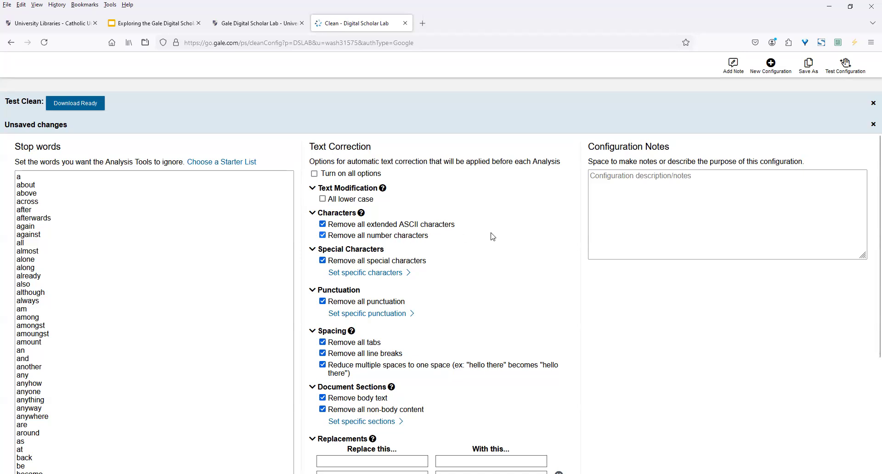
{"action": "scroll", "coordinate": [484, 236], "scroll_direction": "down", "scroll_amount": 1}
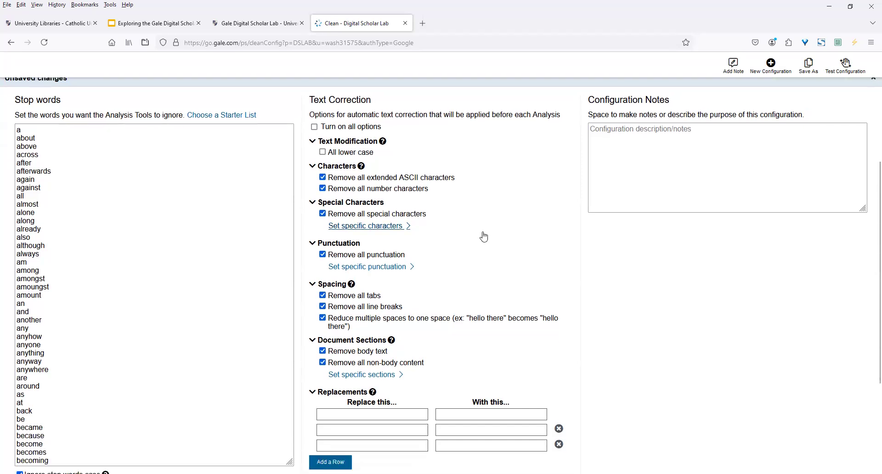
{"action": "left_click", "coordinate": [386, 226]}
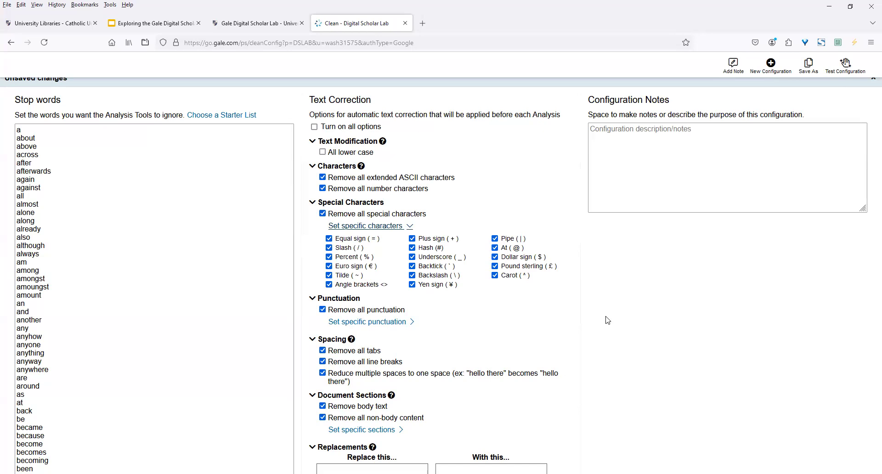
Expand the lists of specific punctuation and specific document sections, and read the Document Sections help
{"action": "scroll", "coordinate": [578, 306], "scroll_direction": "down", "scroll_amount": 1}
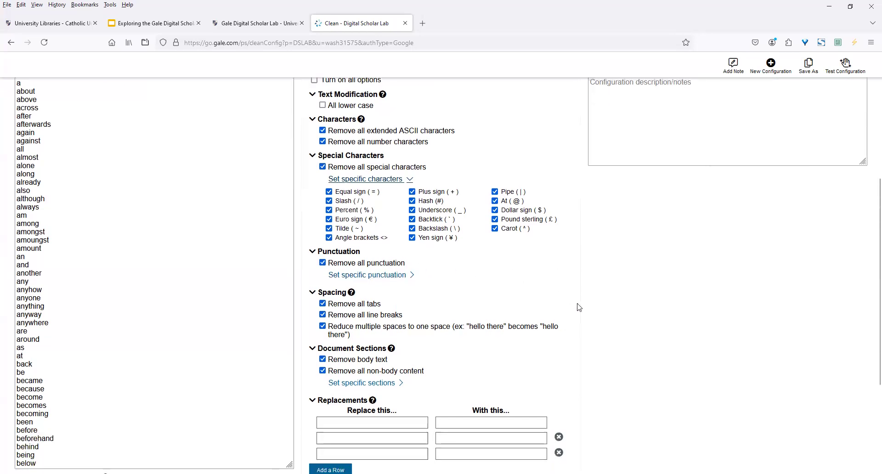
{"action": "scroll", "coordinate": [579, 307], "scroll_direction": "down", "scroll_amount": 1}
{"action": "left_click", "coordinate": [391, 230]}
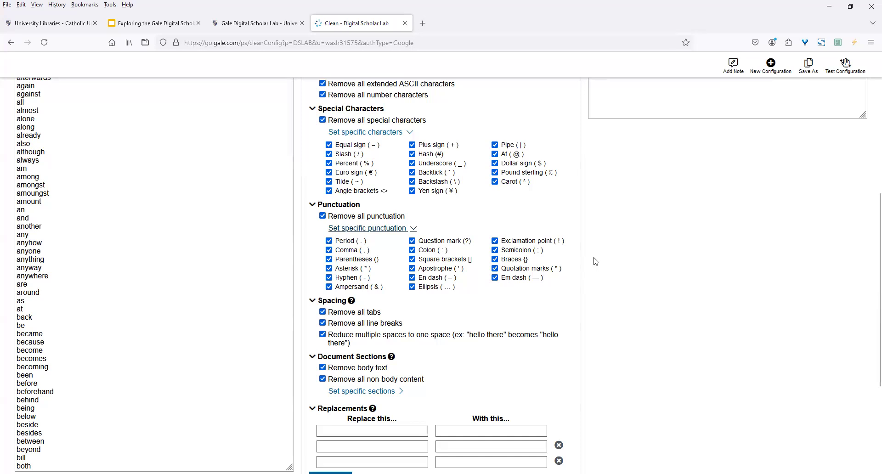
{"action": "scroll", "coordinate": [611, 255], "scroll_direction": "down", "scroll_amount": 2}
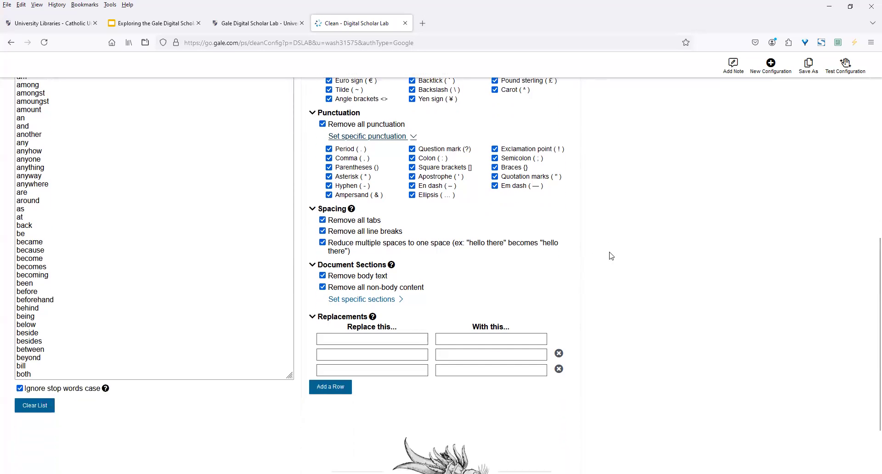
{"action": "mouse_move", "coordinate": [352, 209]}
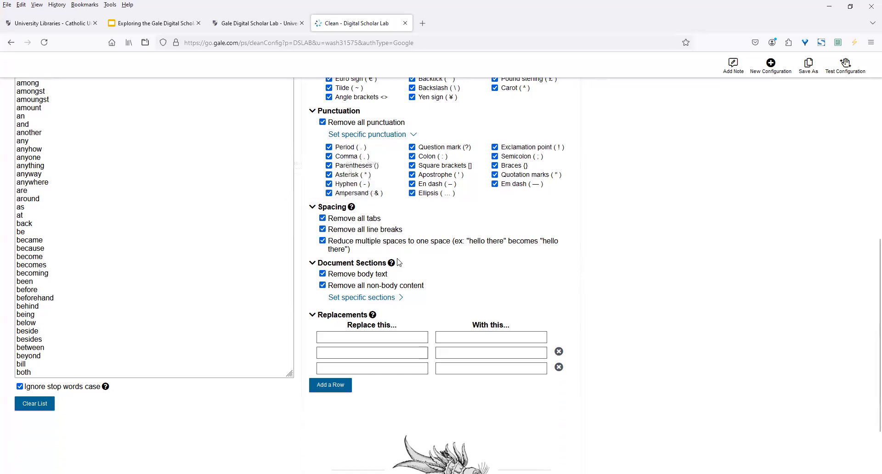
{"action": "mouse_move", "coordinate": [392, 267]}
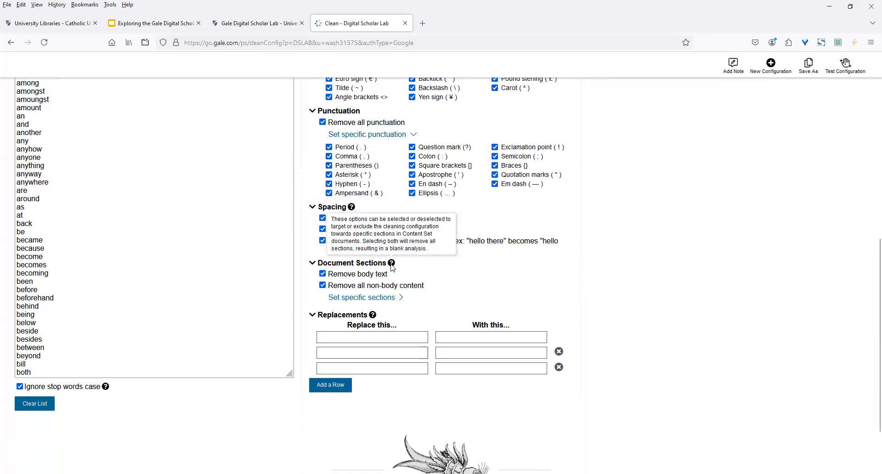
{"action": "left_click", "coordinate": [373, 298]}
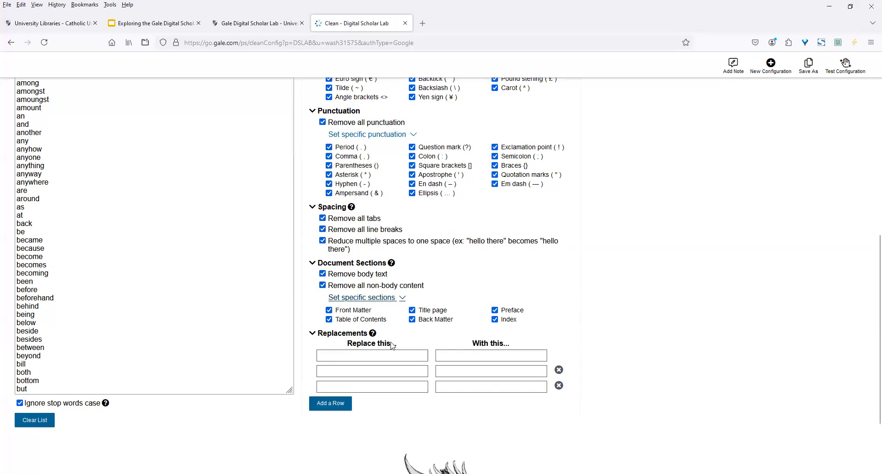
Read the Replacements help and set the first replacement row to change "colour" to "color"
{"action": "mouse_move", "coordinate": [373, 334]}
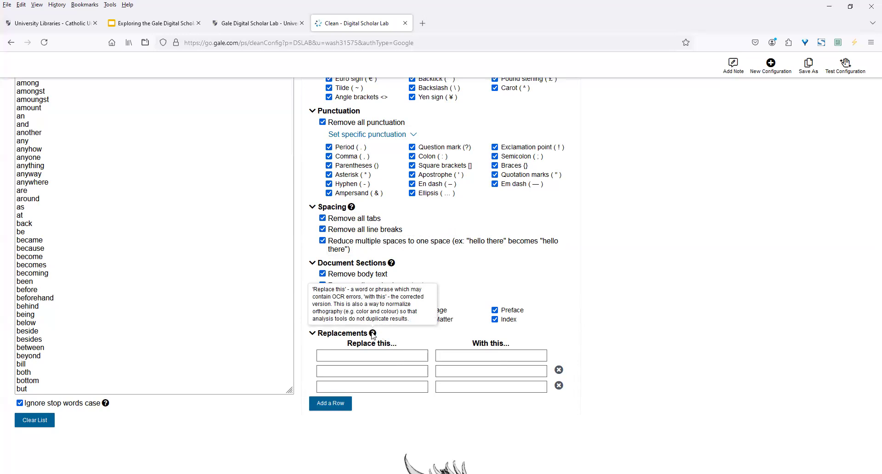
{"action": "left_click", "coordinate": [375, 357]}
{"action": "type", "text": "colour"}
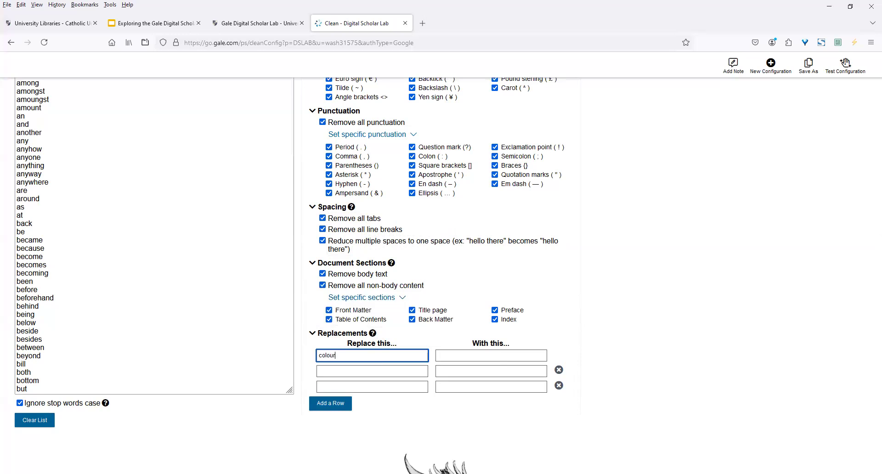
{"action": "key", "text": "Tab"}
{"action": "type", "text": "c"}
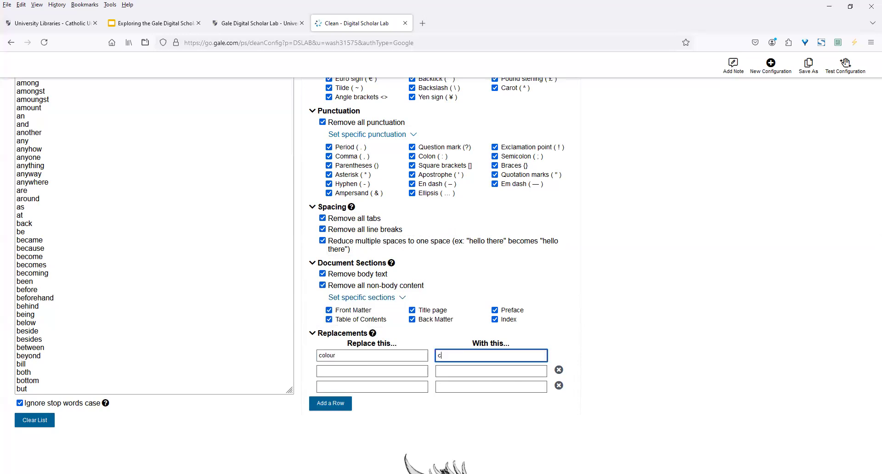
{"action": "type", "text": "olor"}
Fill the second replacement row to change "#$&>" to "th"
{"action": "left_click", "coordinate": [368, 371]}
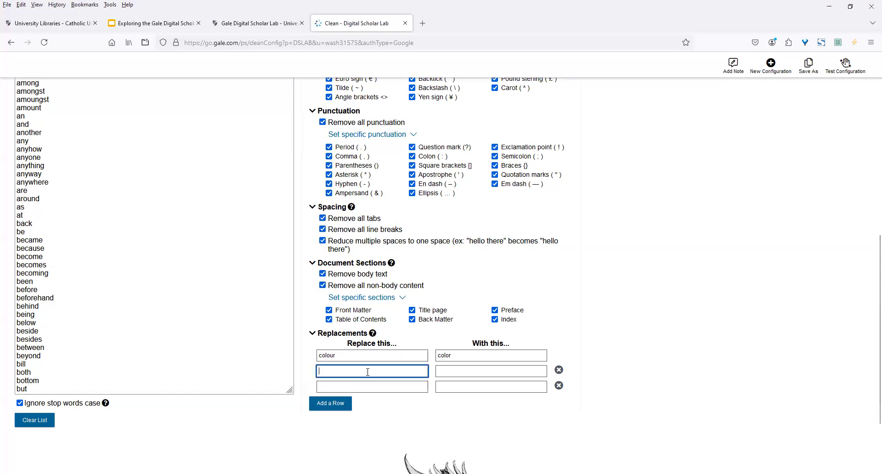
{"action": "type", "text": "#$"}
{"action": "type", "text": "&"}
{"action": "type", "text": "5"}
{"action": "left_click", "coordinate": [484, 370]}
{"action": "type", "text": "th"}
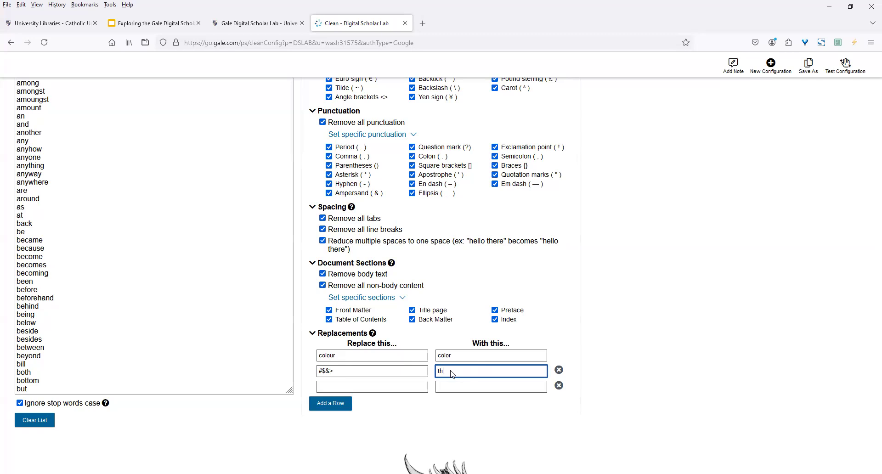
Clear the entries from both filled replacement rows
{"action": "key", "text": "shift+Tab"}
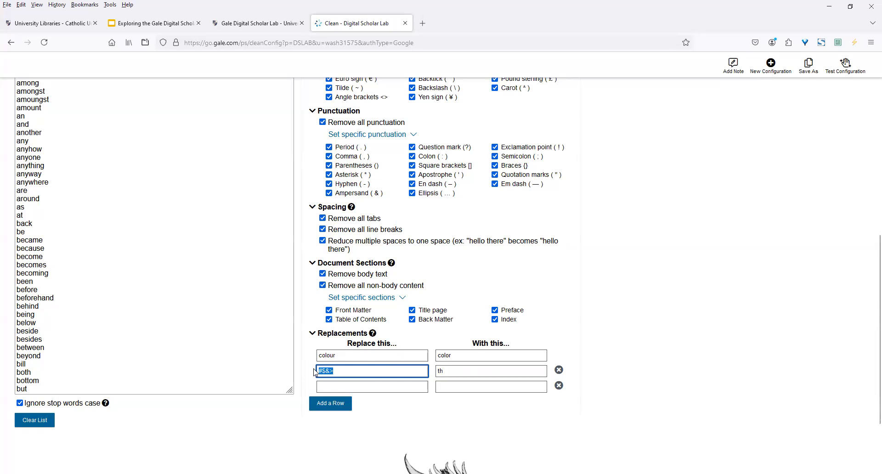
{"action": "key", "text": "BackSpace"}
{"action": "key", "text": "shift+Tab"}
{"action": "key", "text": "shift+Tab"}
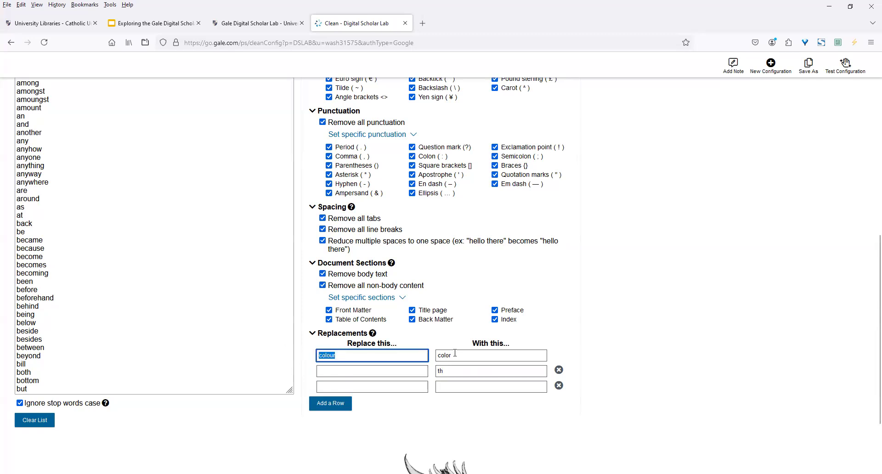
{"action": "key", "text": "BackSpace"}
{"action": "key", "text": "Tab"}
{"action": "key", "text": "BackSpace"}
{"action": "left_click", "coordinate": [449, 372]}
{"action": "key", "text": "BackSpace"}
{"action": "key", "text": "BackSpace"}
Turn off Remove all punctuation in the text correction options
{"action": "scroll", "coordinate": [870, 396], "scroll_direction": "up", "scroll_amount": 3}
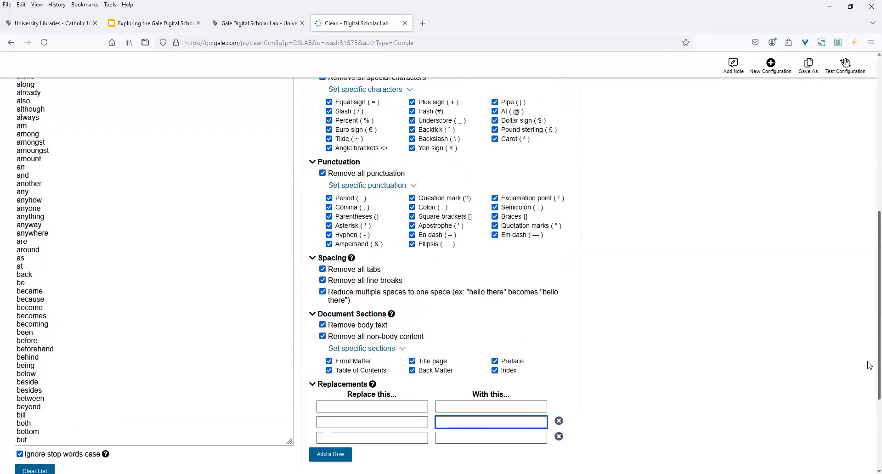
{"action": "scroll", "coordinate": [321, 437], "scroll_direction": "down", "scroll_amount": 3}
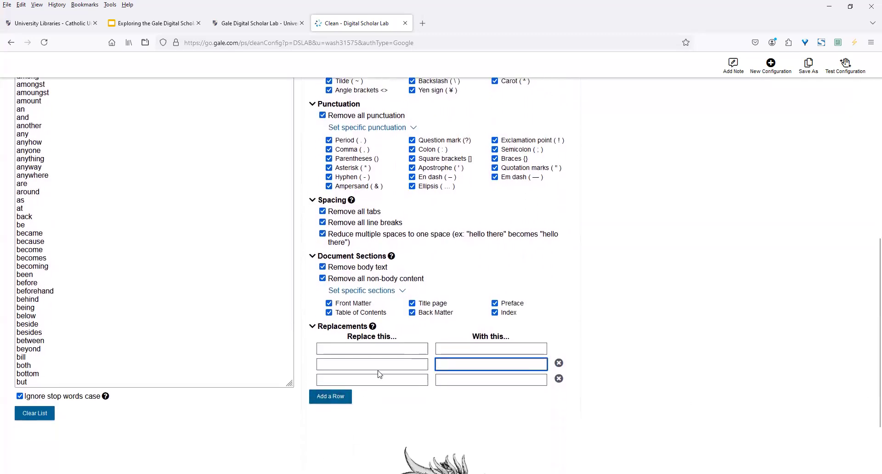
{"action": "scroll", "coordinate": [869, 367], "scroll_direction": "up", "scroll_amount": 1}
{"action": "scroll", "coordinate": [870, 352], "scroll_direction": "up", "scroll_amount": 5}
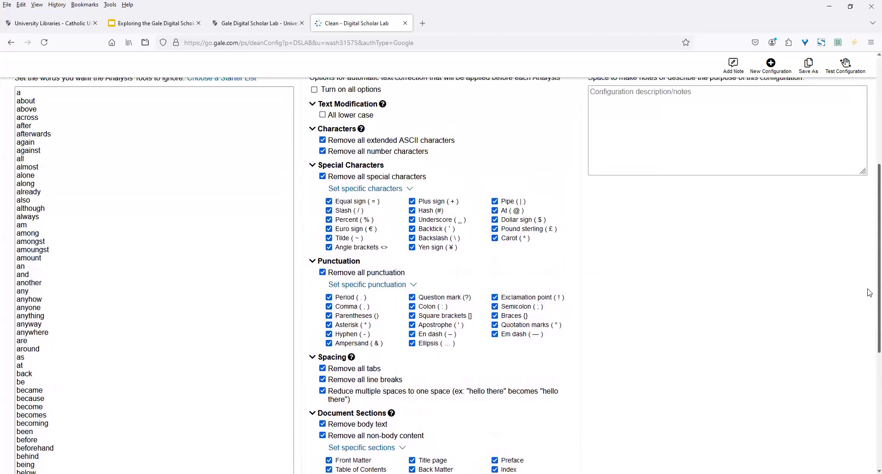
{"action": "scroll", "coordinate": [869, 275], "scroll_direction": "down", "scroll_amount": 1}
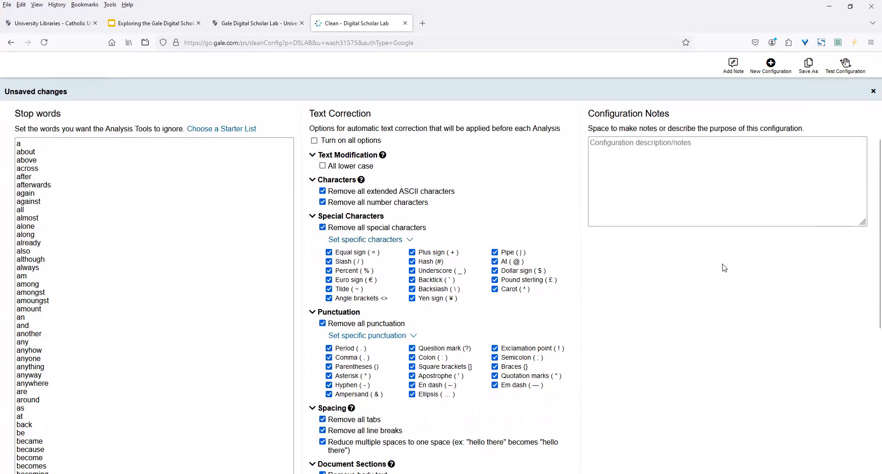
{"action": "scroll", "coordinate": [724, 268], "scroll_direction": "down", "scroll_amount": 3}
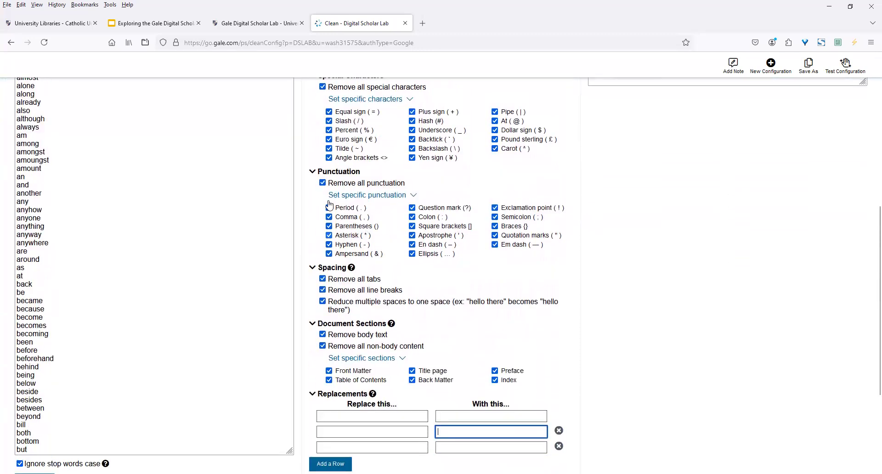
{"action": "left_click", "coordinate": [323, 183]}
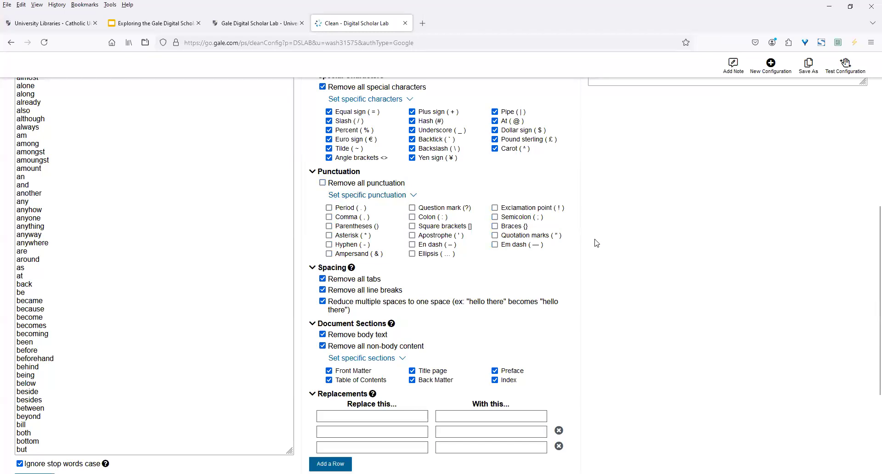
Dismiss the Test Clean and Unsaved changes notices on the Clean page
{"action": "scroll", "coordinate": [597, 243], "scroll_direction": "down", "scroll_amount": 2}
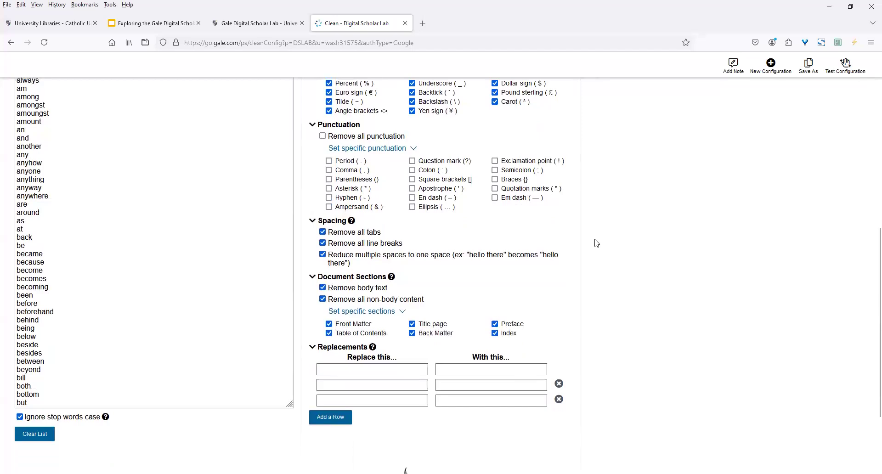
{"action": "scroll", "coordinate": [596, 243], "scroll_direction": "up", "scroll_amount": 6}
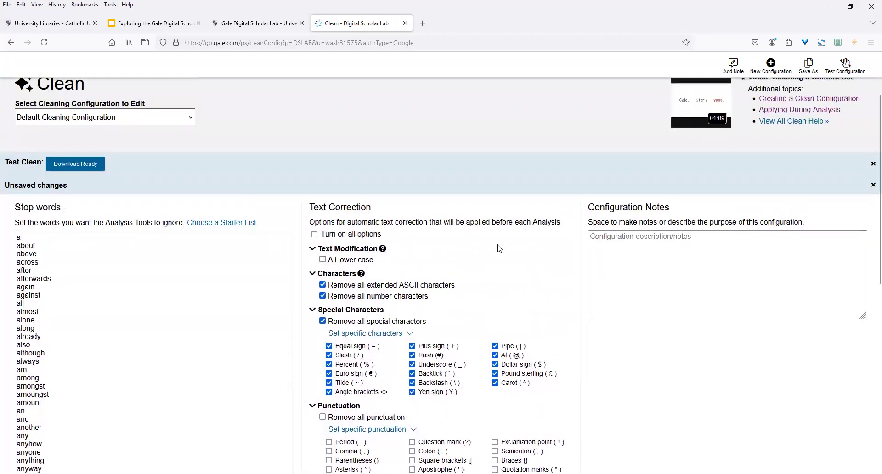
{"action": "scroll", "coordinate": [497, 258], "scroll_direction": "up", "scroll_amount": 2}
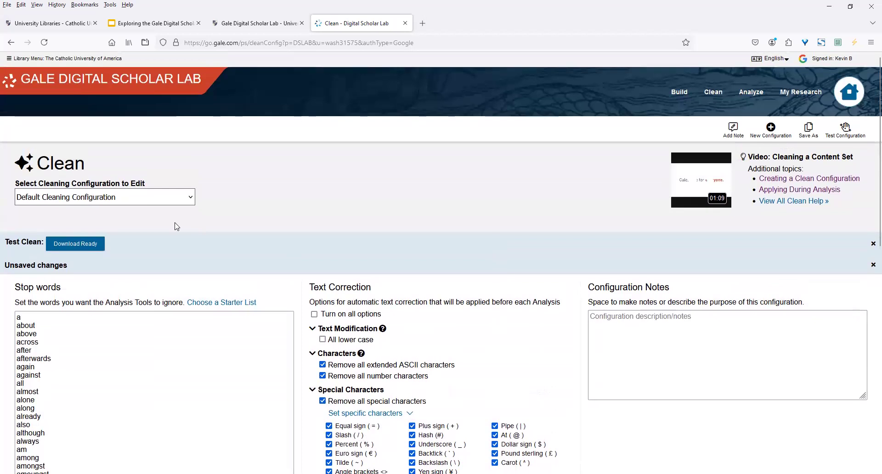
{"action": "left_click", "coordinate": [872, 244]}
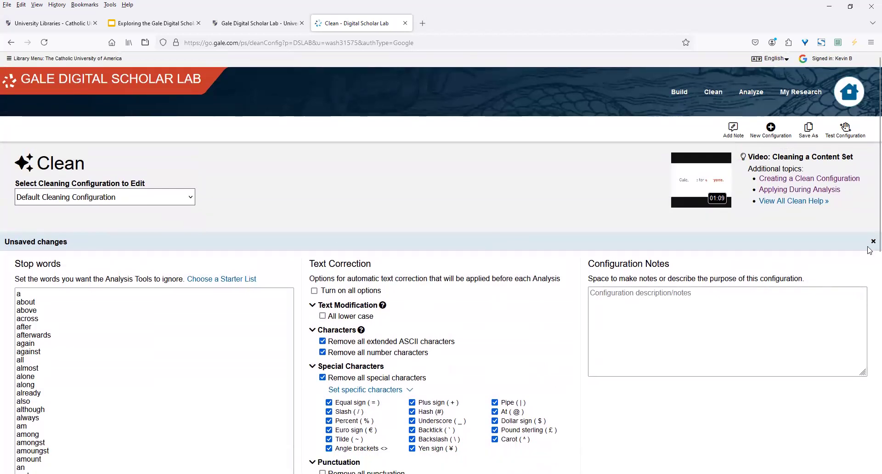
{"action": "left_click", "coordinate": [872, 242]}
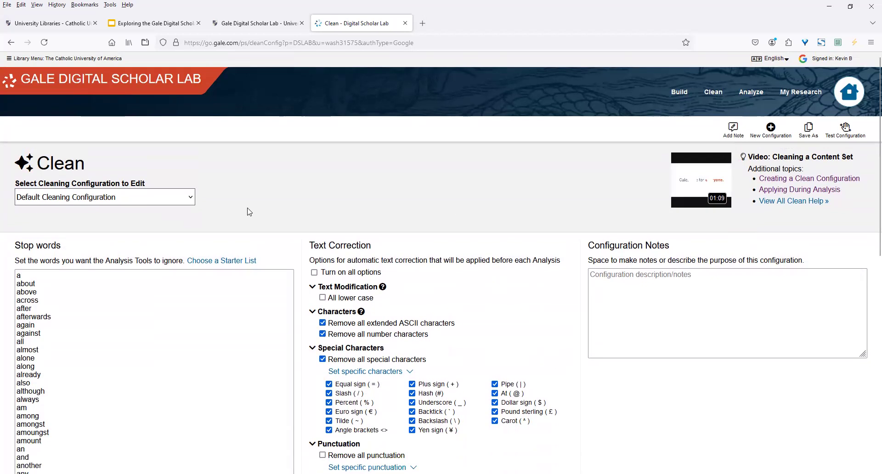
Load the English and French starter lists as stop words and look through the combined list
{"action": "scroll", "coordinate": [270, 193], "scroll_direction": "down", "scroll_amount": 1}
{"action": "scroll", "coordinate": [230, 157], "scroll_direction": "down", "scroll_amount": 1}
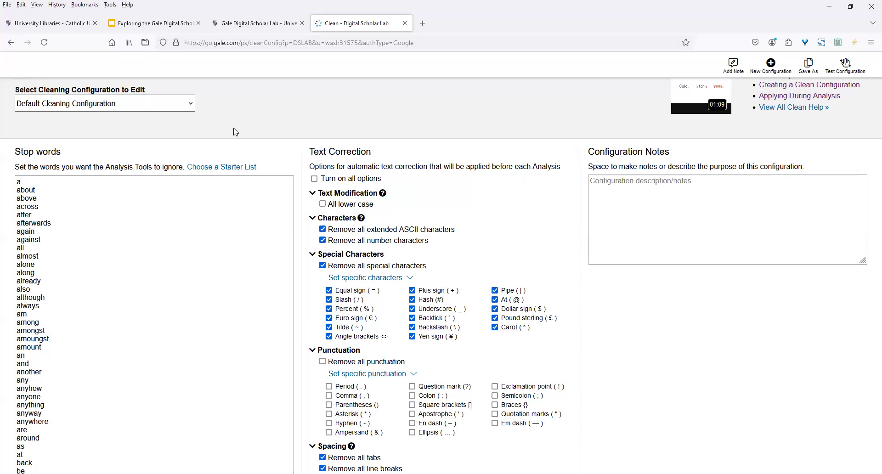
{"action": "left_click", "coordinate": [225, 168]}
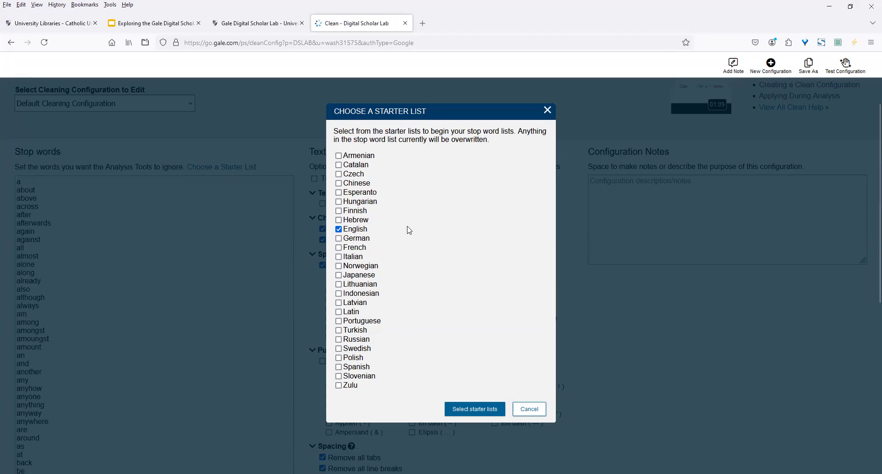
{"action": "left_click", "coordinate": [340, 249]}
{"action": "left_click", "coordinate": [487, 412]}
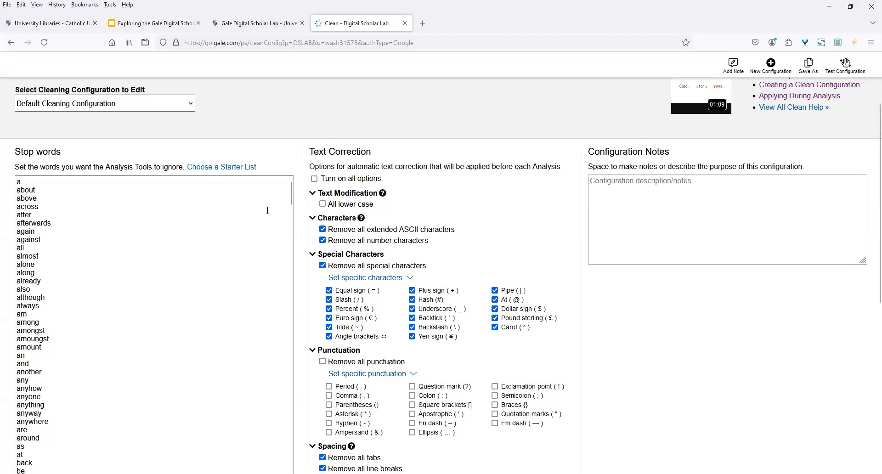
{"action": "scroll", "coordinate": [266, 202], "scroll_direction": "down", "scroll_amount": 1}
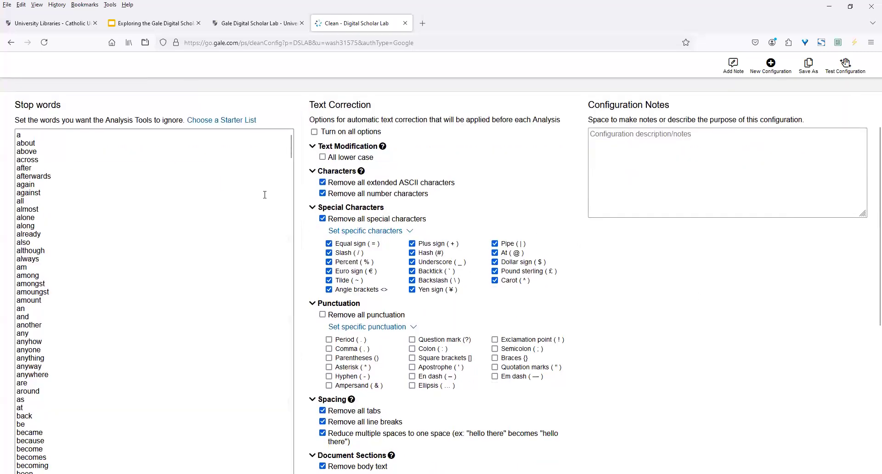
{"action": "left_click_drag", "start_coordinate": [291, 158], "coordinate": [292, 473]}
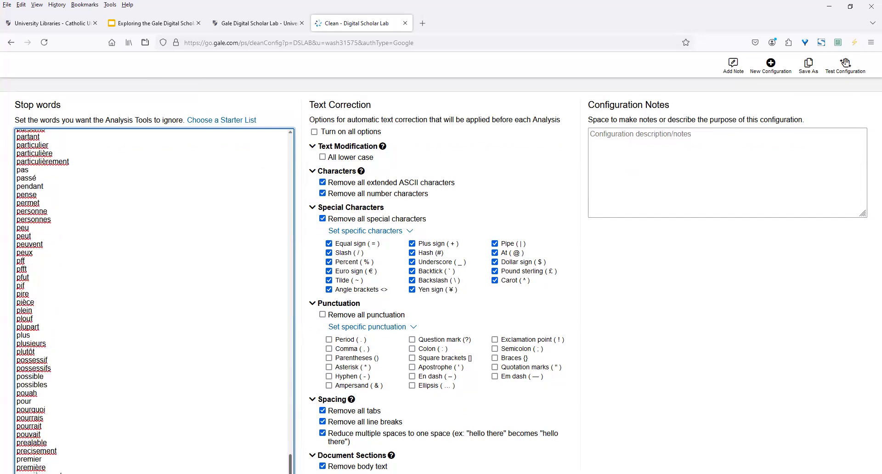
{"action": "scroll", "coordinate": [154, 301], "scroll_direction": "up", "scroll_amount": 3}
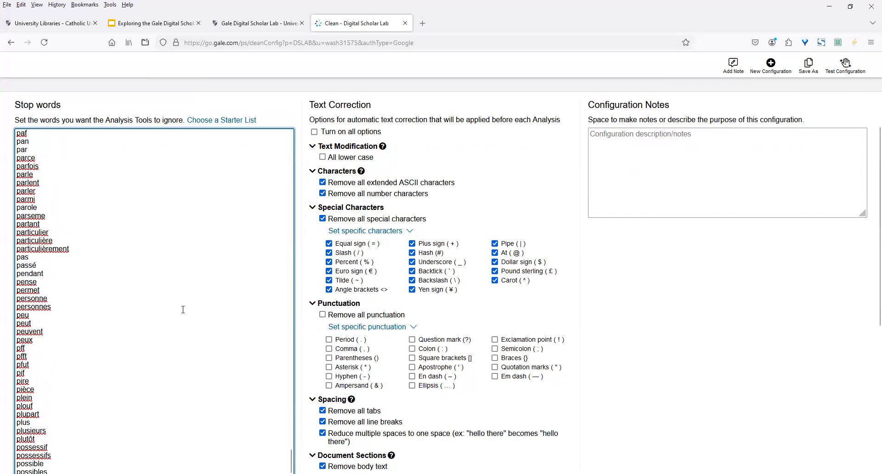
{"action": "scroll", "coordinate": [276, 398], "scroll_direction": "down", "scroll_amount": 5}
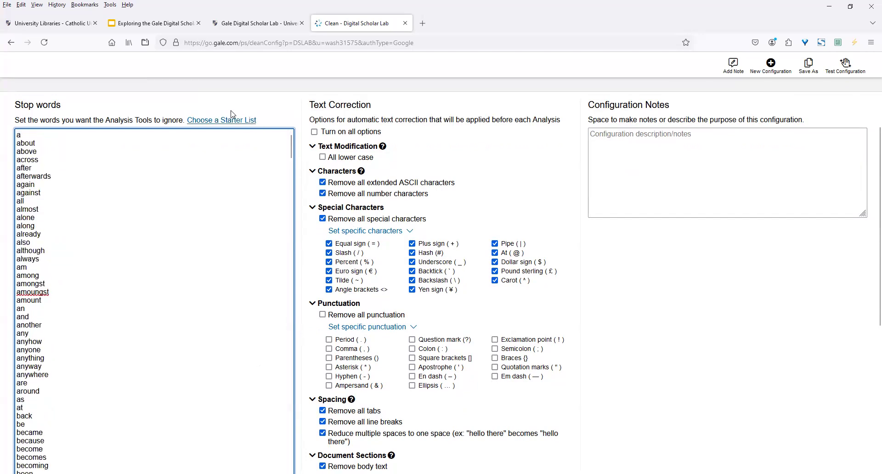
Reload the stop words from the English starter list only
{"action": "left_click", "coordinate": [205, 120]}
{"action": "left_click", "coordinate": [338, 247]}
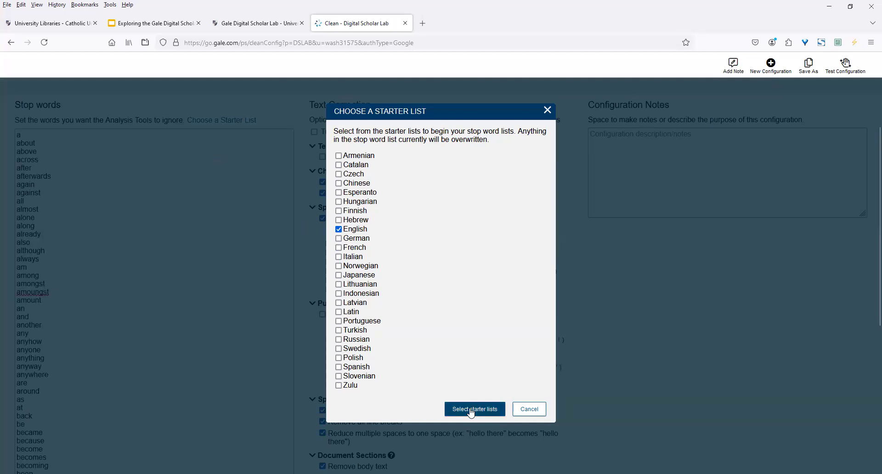
{"action": "left_click", "coordinate": [471, 410]}
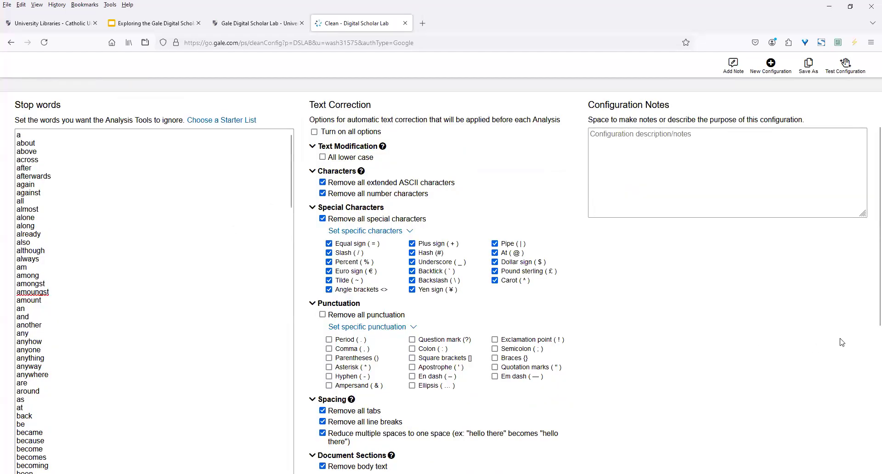
Create a new cleaning configuration named Sept20config
{"action": "scroll", "coordinate": [451, 198], "scroll_direction": "up", "scroll_amount": 3}
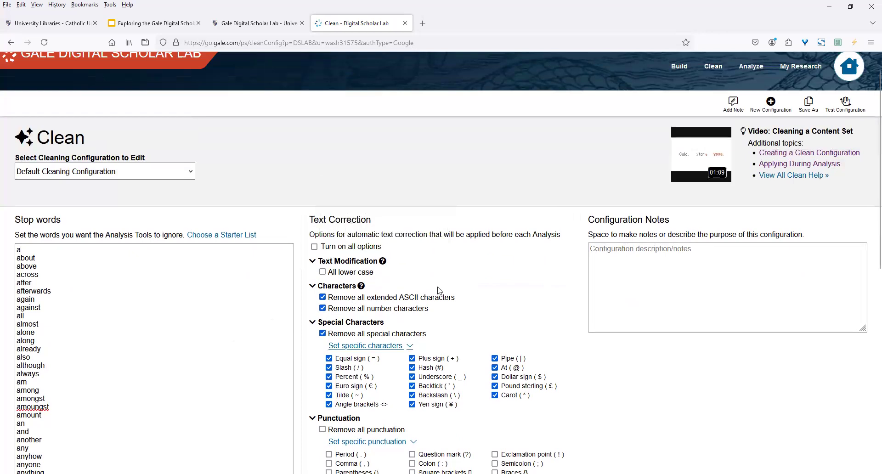
{"action": "left_click", "coordinate": [771, 104]}
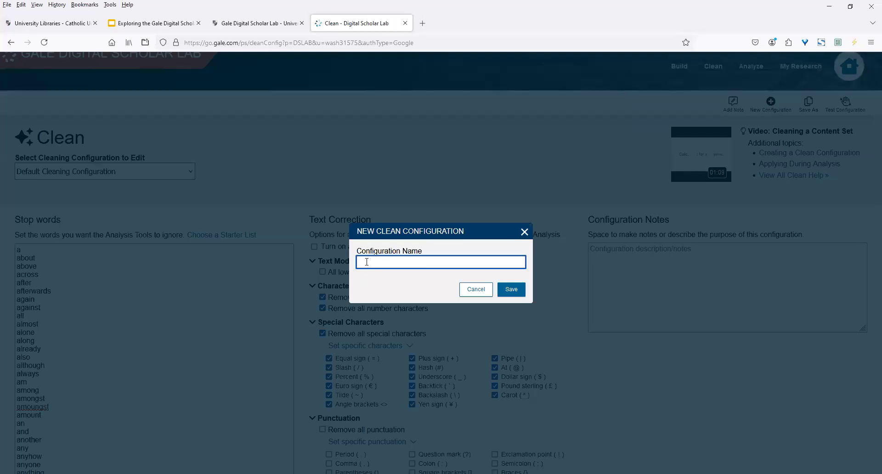
{"action": "type", "text": "Sept20config"}
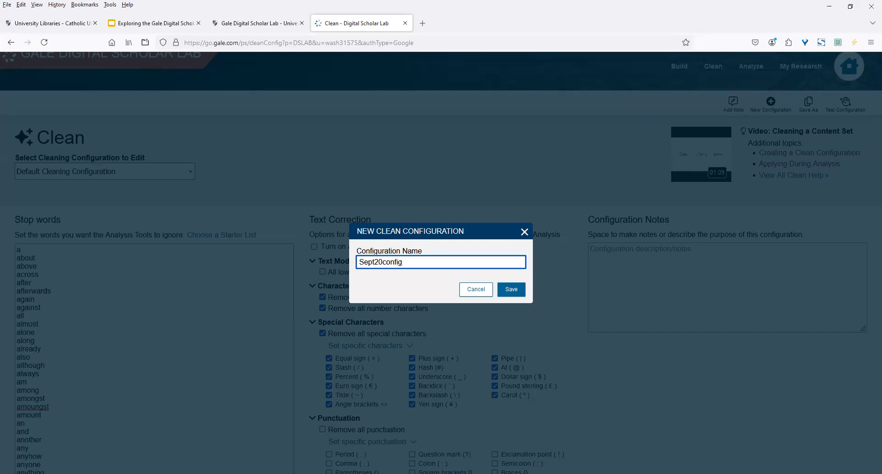
{"action": "left_click", "coordinate": [511, 290]}
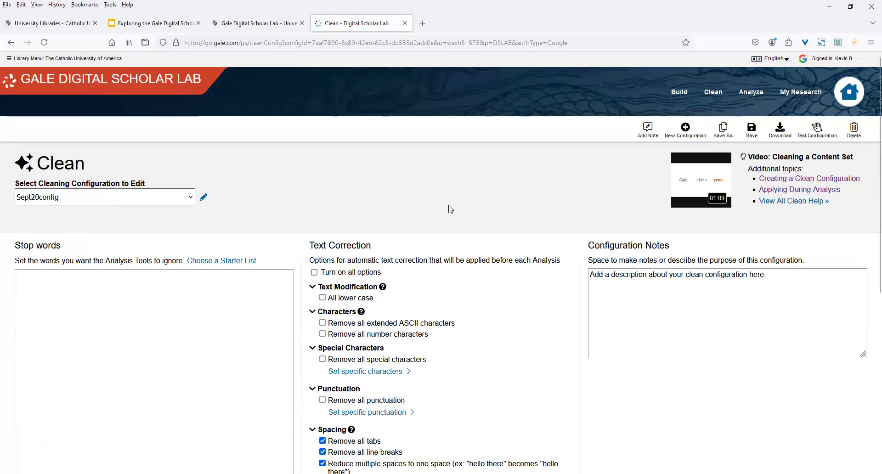
Look over the new configuration's text correction settings and the list of saved cleaning configurations
{"action": "scroll", "coordinate": [449, 208], "scroll_direction": "down", "scroll_amount": 2}
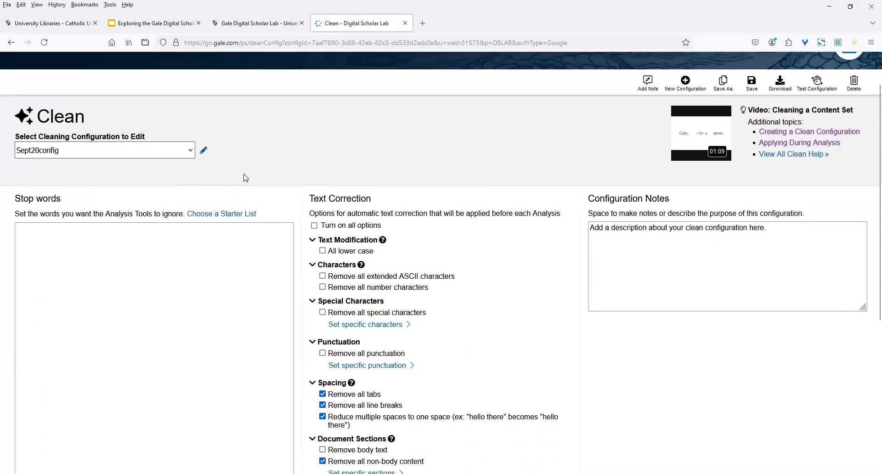
{"action": "scroll", "coordinate": [455, 286], "scroll_direction": "down", "scroll_amount": 5}
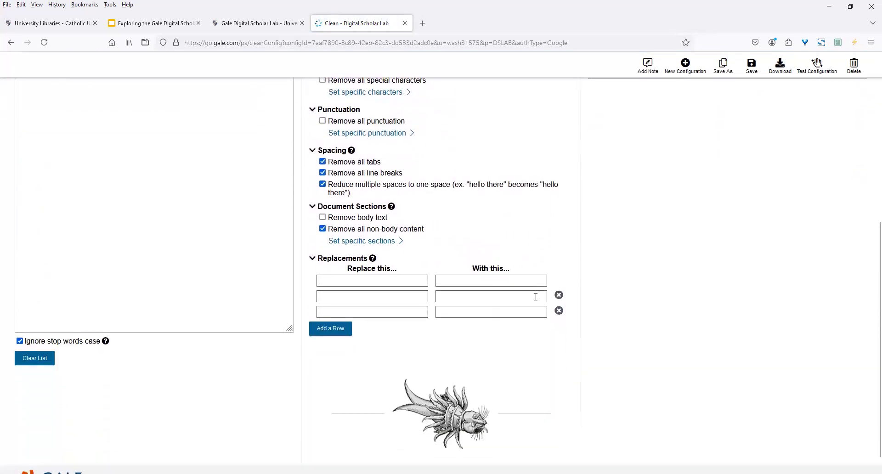
{"action": "scroll", "coordinate": [575, 302], "scroll_direction": "up", "scroll_amount": 2}
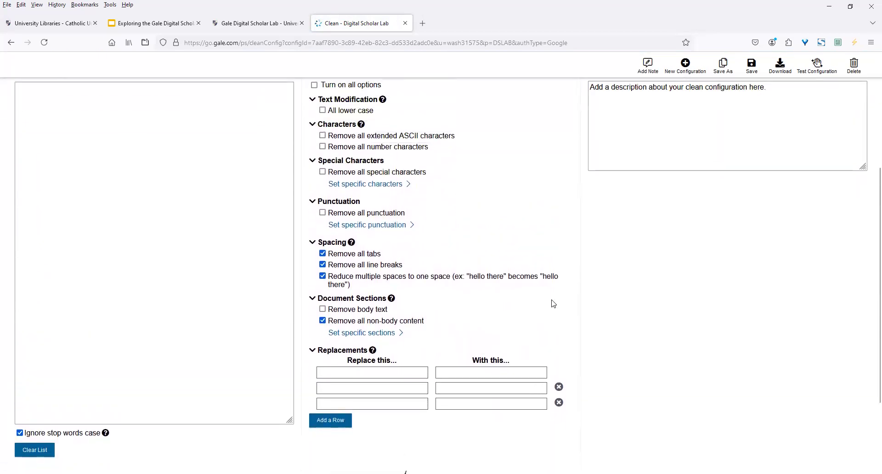
{"action": "scroll", "coordinate": [553, 303], "scroll_direction": "up", "scroll_amount": 4}
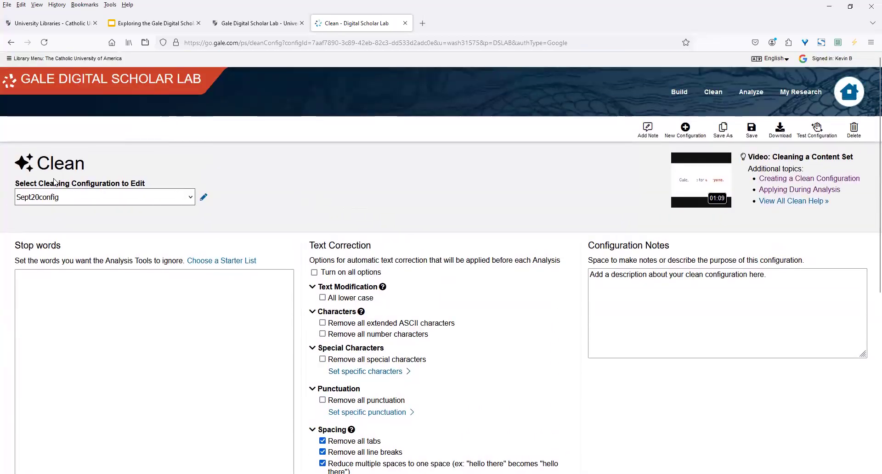
{"action": "left_click", "coordinate": [156, 198]}
{"action": "scroll", "coordinate": [188, 276], "scroll_direction": "up", "scroll_amount": 1}
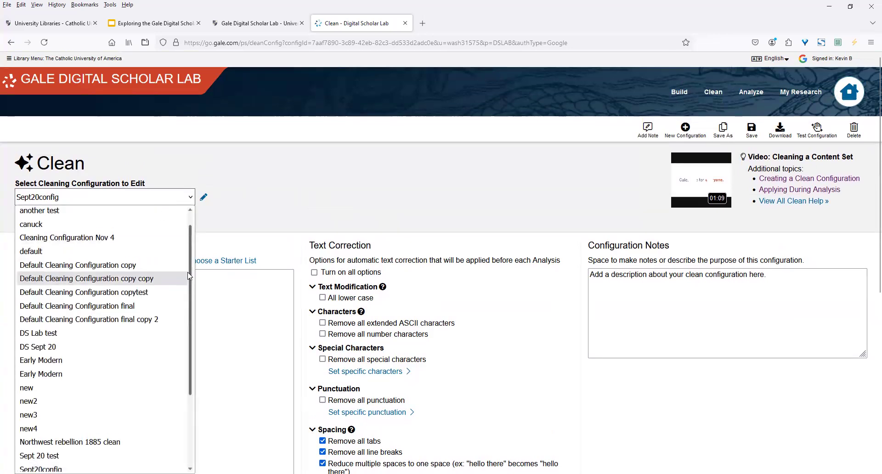
{"action": "scroll", "coordinate": [189, 299], "scroll_direction": "down", "scroll_amount": 3}
{"action": "scroll", "coordinate": [192, 325], "scroll_direction": "down", "scroll_amount": 2}
{"action": "scroll", "coordinate": [92, 285], "scroll_direction": "up", "scroll_amount": 5}
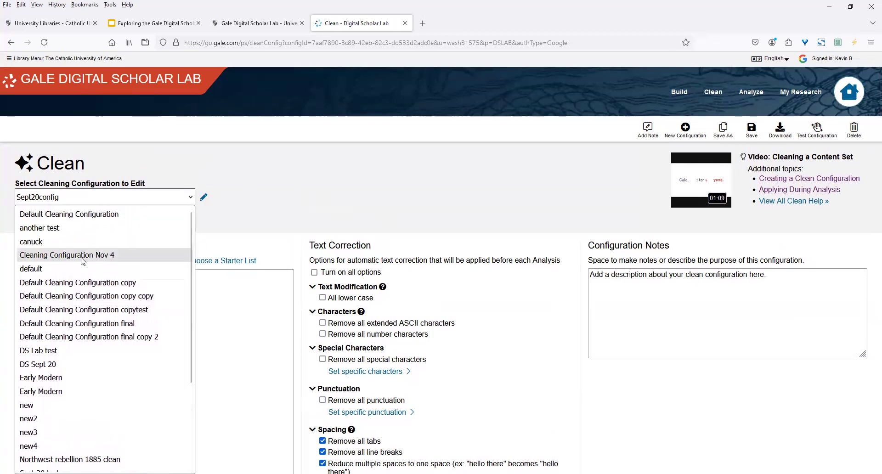
{"action": "left_click", "coordinate": [250, 184]}
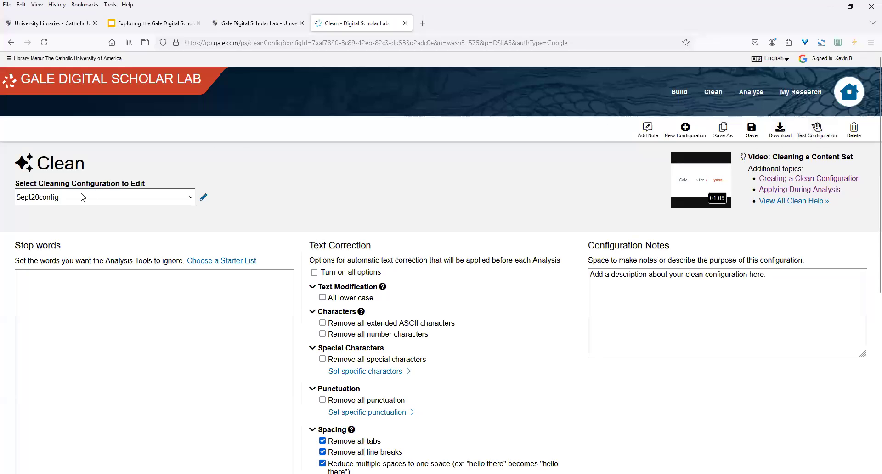
Run a test clean of the Sept20config configuration on the Sept20 Northwest Rebellion content set
{"action": "left_click", "coordinate": [817, 129]}
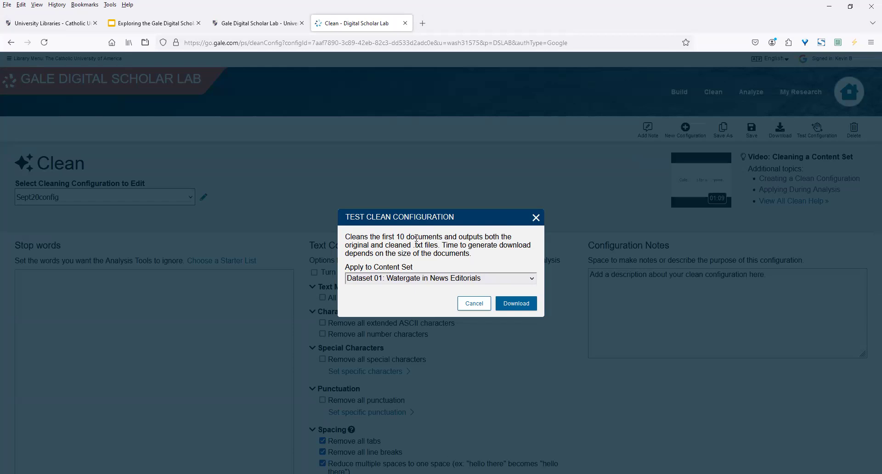
{"action": "left_click", "coordinate": [505, 281]}
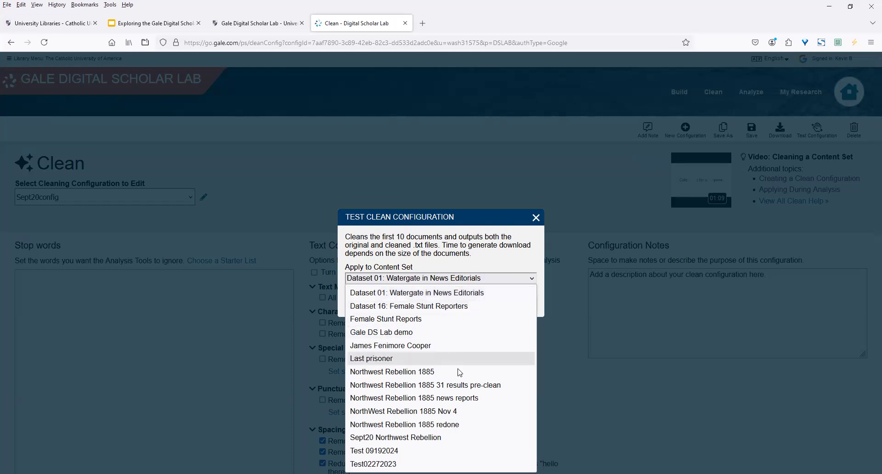
{"action": "left_click", "coordinate": [421, 439]}
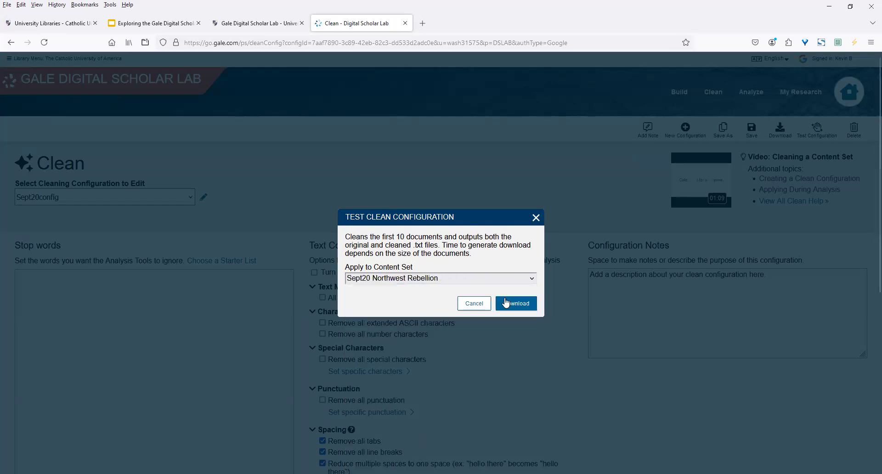
{"action": "left_click", "coordinate": [517, 306]}
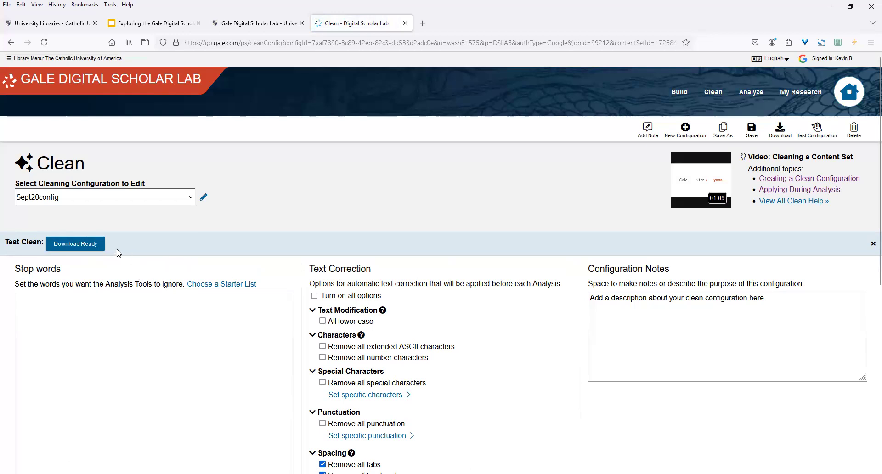
Download the finished test clean files and close the Test Clean Configuration dialog
{"action": "left_click", "coordinate": [88, 243]}
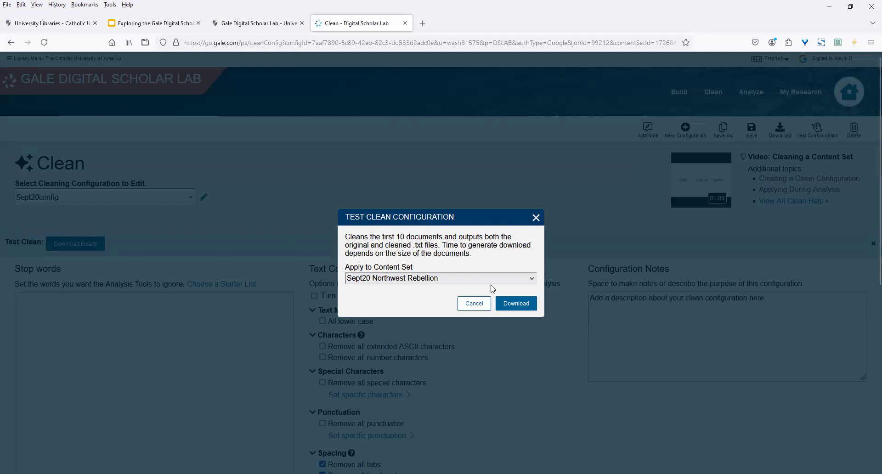
{"action": "left_click", "coordinate": [515, 307]}
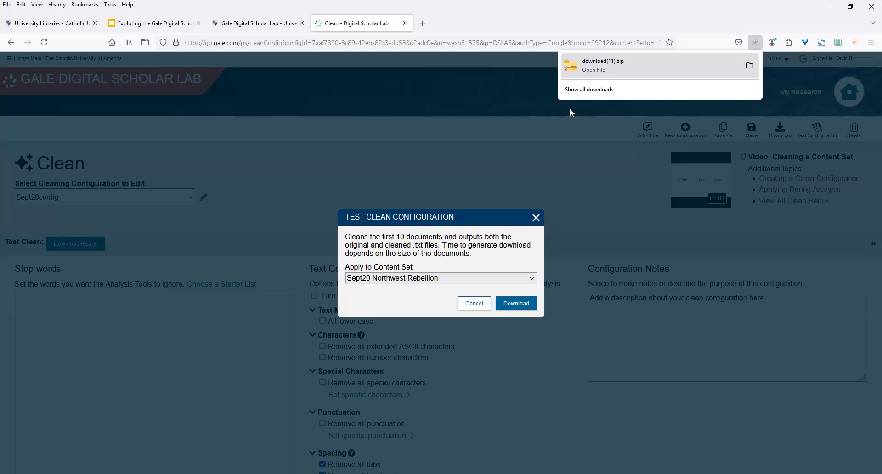
{"action": "left_click", "coordinate": [537, 218]}
{"action": "left_click", "coordinate": [458, 197]}
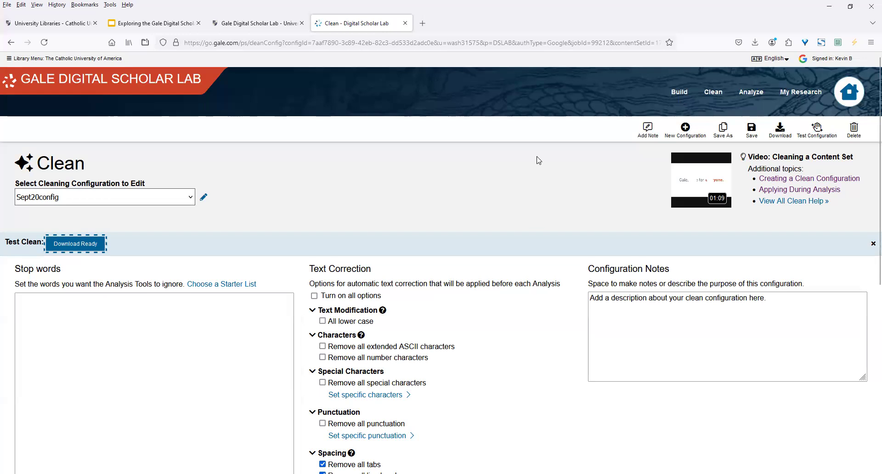
Open the Analyze page for the Sept20 Northwest Rebellion content set and look through the available analysis tools
{"action": "left_click", "coordinate": [751, 94]}
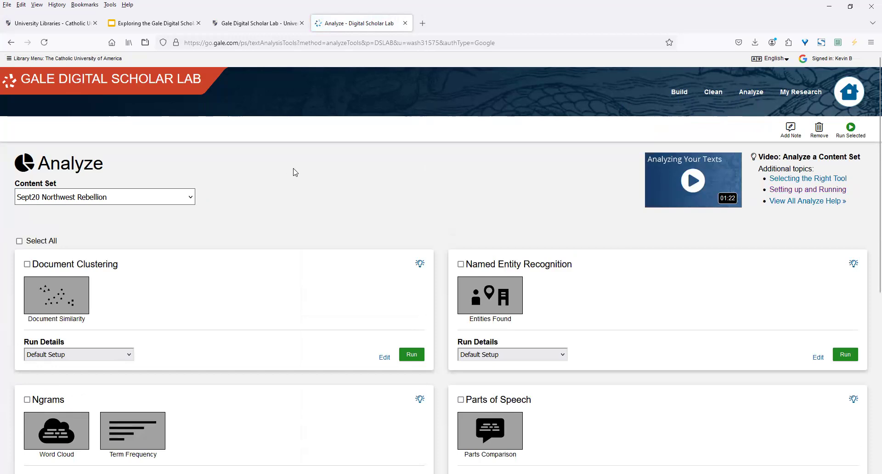
{"action": "scroll", "coordinate": [313, 168], "scroll_direction": "down", "scroll_amount": 1}
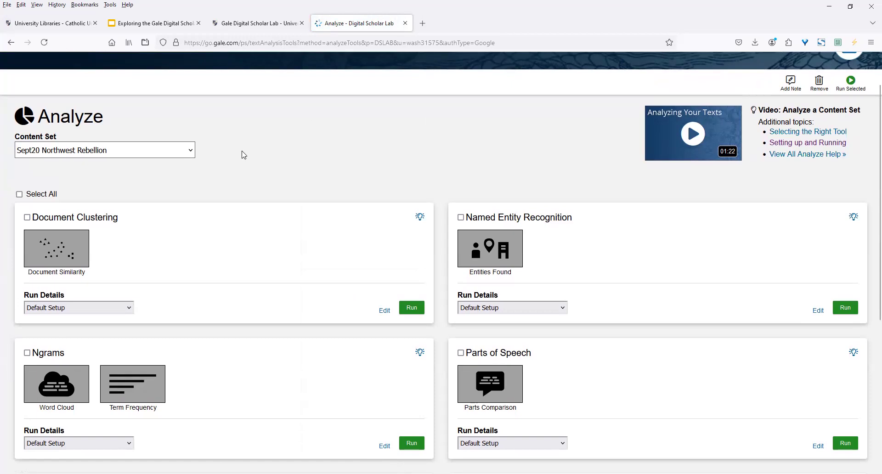
{"action": "scroll", "coordinate": [245, 145], "scroll_direction": "down", "scroll_amount": 2}
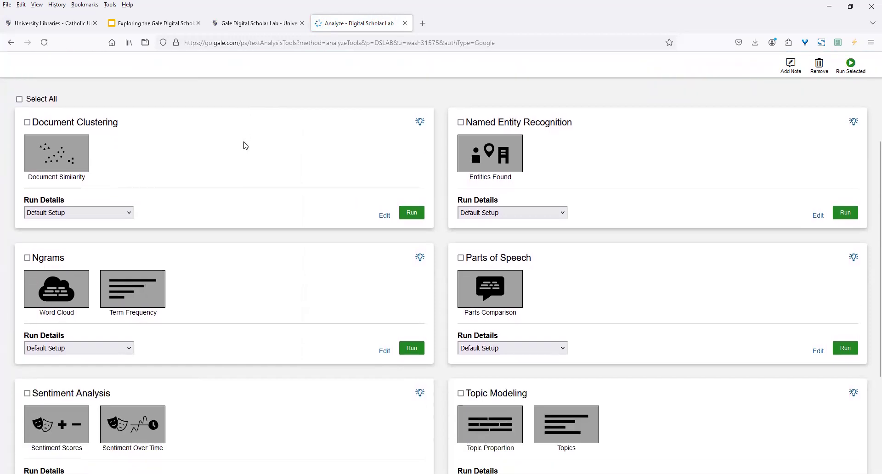
{"action": "scroll", "coordinate": [245, 145], "scroll_direction": "down", "scroll_amount": 1}
{"action": "scroll", "coordinate": [246, 145], "scroll_direction": "up", "scroll_amount": 1}
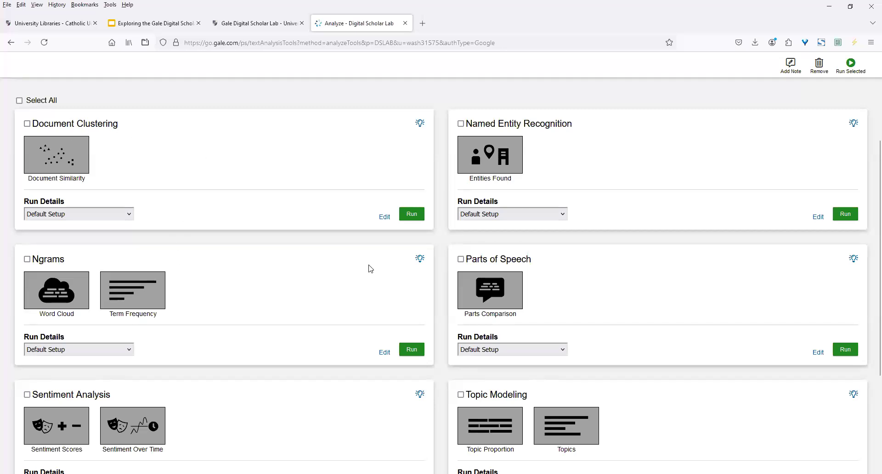
{"action": "scroll", "coordinate": [207, 260], "scroll_direction": "down", "scroll_amount": 2}
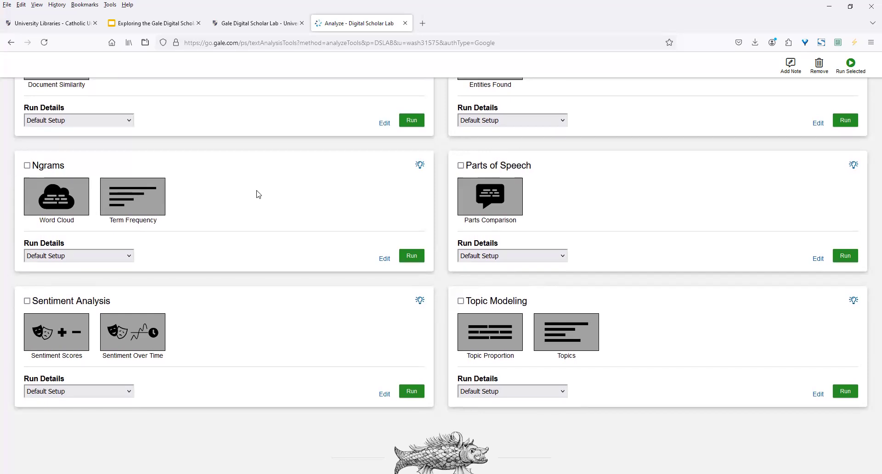
{"action": "scroll", "coordinate": [259, 195], "scroll_direction": "up", "scroll_amount": 2}
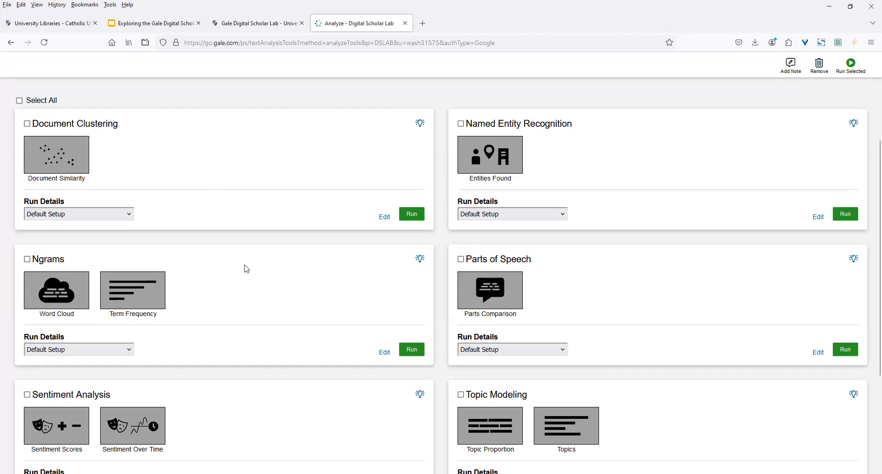
{"action": "scroll", "coordinate": [247, 269], "scroll_direction": "down", "scroll_amount": 1}
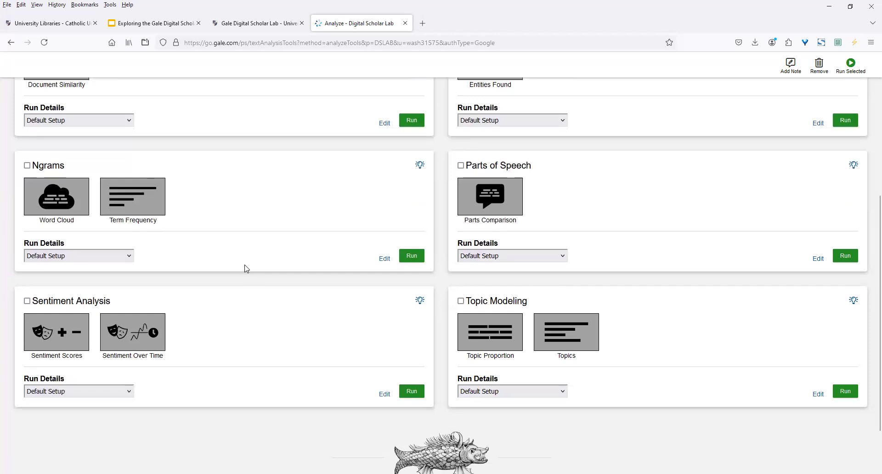
{"action": "scroll", "coordinate": [245, 268], "scroll_direction": "down", "scroll_amount": 1}
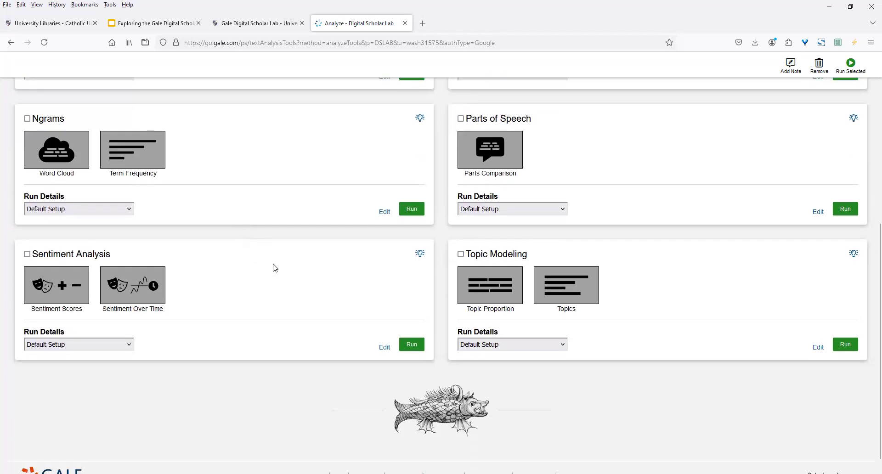
Select Sentiment Analysis with the Default Setup and check that the content set is Sept20 Northwest Rebellion
{"action": "left_click", "coordinate": [27, 254]}
{"action": "left_click", "coordinate": [130, 345]}
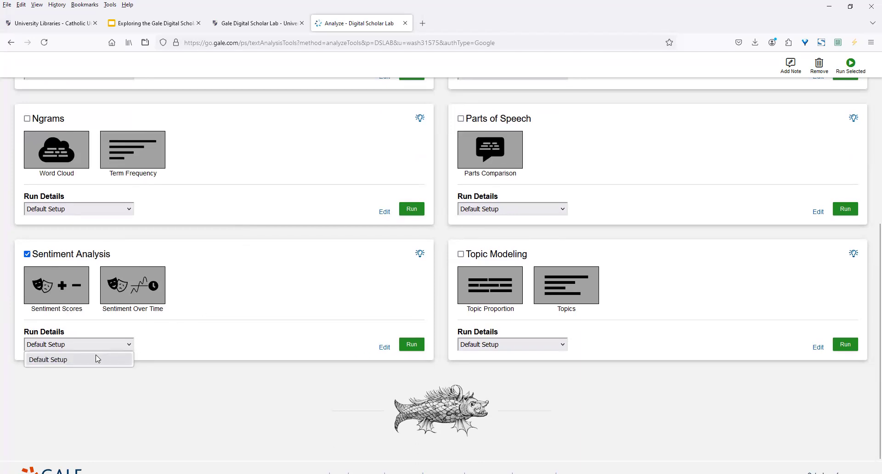
{"action": "left_click", "coordinate": [81, 360]}
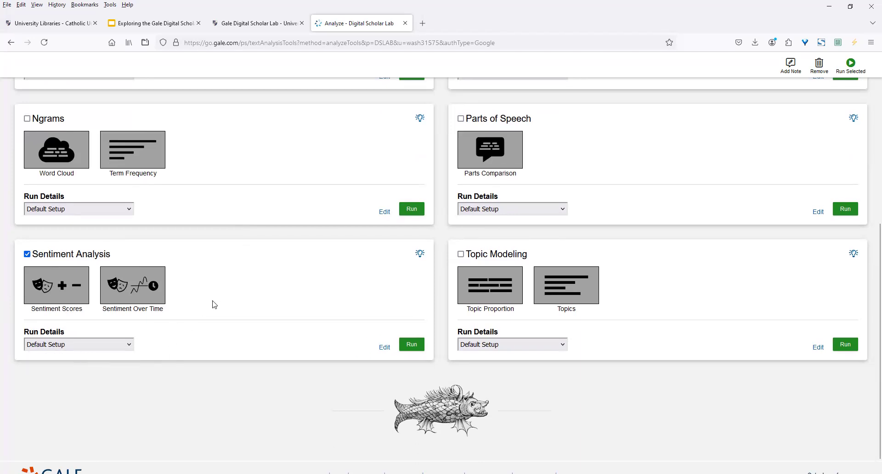
{"action": "scroll", "coordinate": [213, 305], "scroll_direction": "up", "scroll_amount": 6}
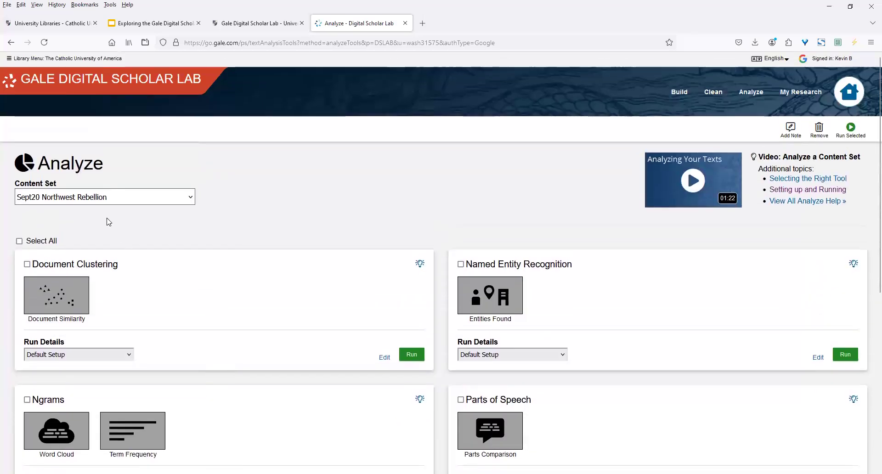
{"action": "left_click", "coordinate": [109, 204]}
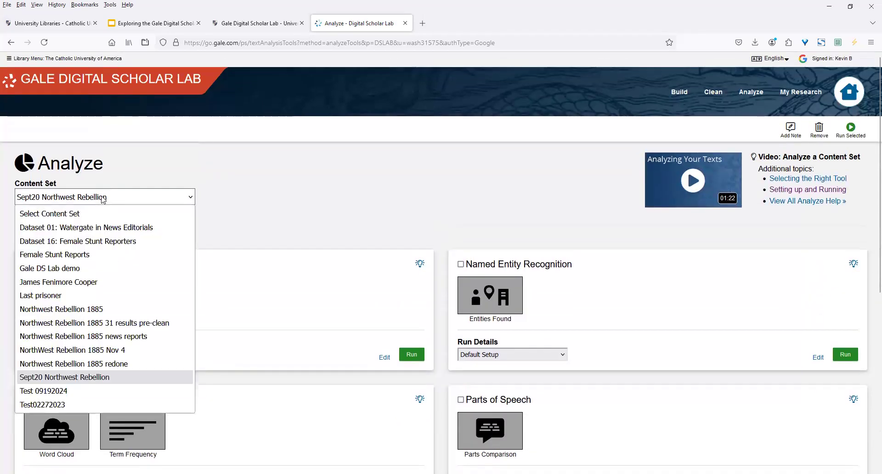
{"action": "left_click", "coordinate": [118, 198]}
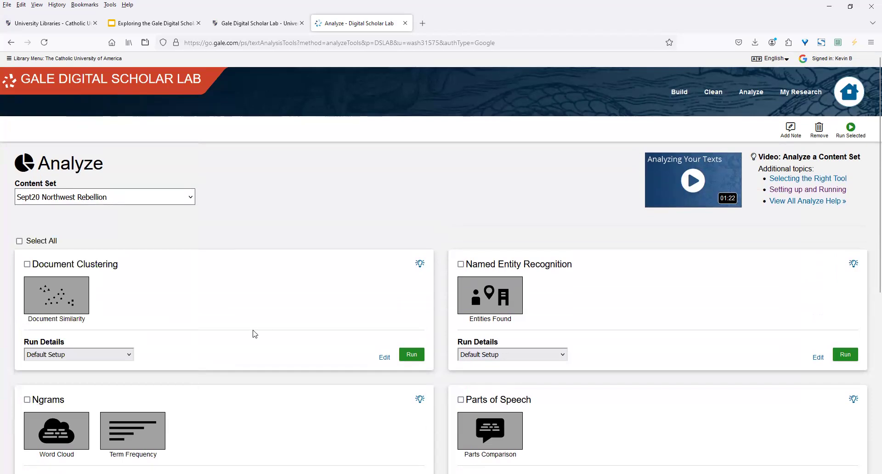
Run Sentiment Analysis on the Sept20 Northwest Rebellion content set and check its run status
{"action": "scroll", "coordinate": [252, 333], "scroll_direction": "down", "scroll_amount": 5}
{"action": "left_click", "coordinate": [411, 328]}
{"action": "scroll", "coordinate": [246, 328], "scroll_direction": "down", "scroll_amount": 4}
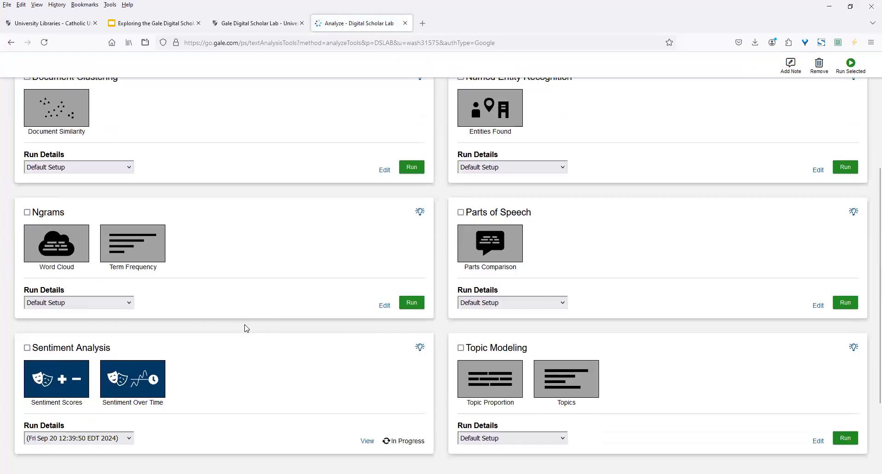
{"action": "scroll", "coordinate": [246, 328], "scroll_direction": "down", "scroll_amount": 1}
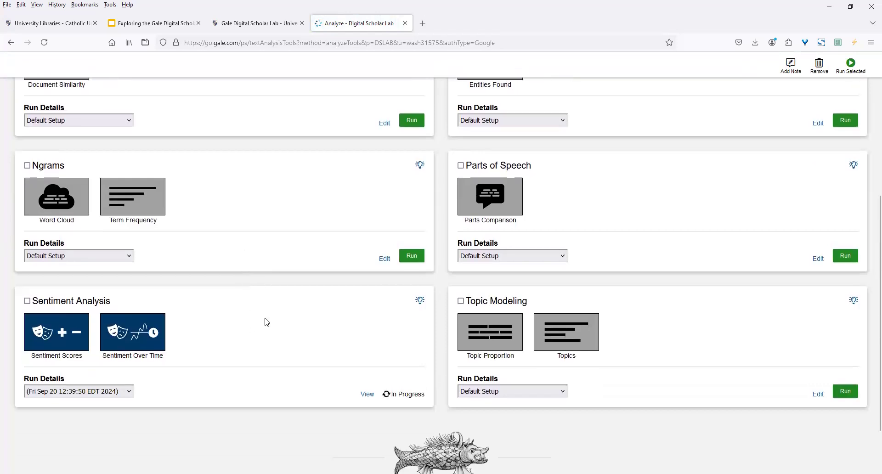
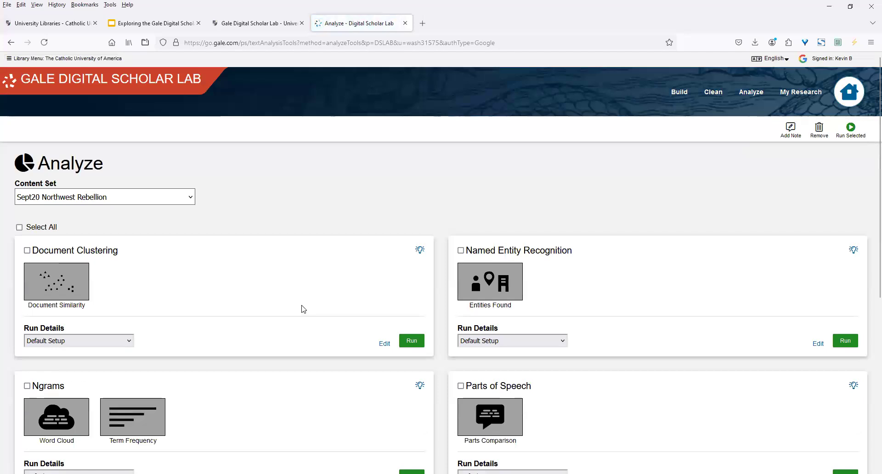
{"action": "scroll", "coordinate": [302, 309], "scroll_direction": "down", "scroll_amount": 6}
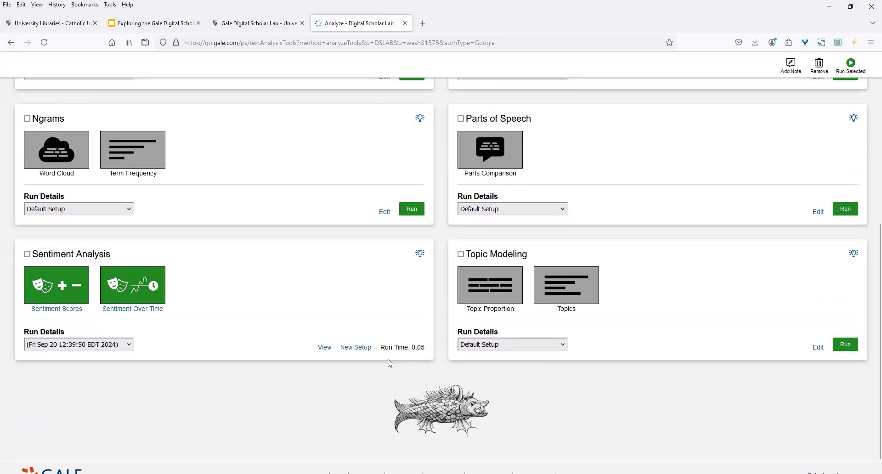
Open the Sentiment Analysis results for Sept20 Northwest Rebellion and examine the yearly scores on the Sentiment Over Time chart from 1884 to 1899
{"action": "left_click", "coordinate": [325, 348]}
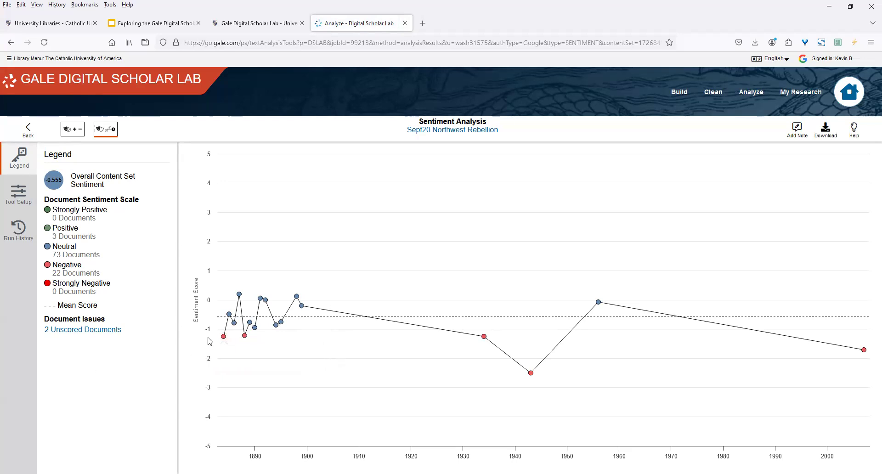
{"action": "mouse_move", "coordinate": [228, 339]}
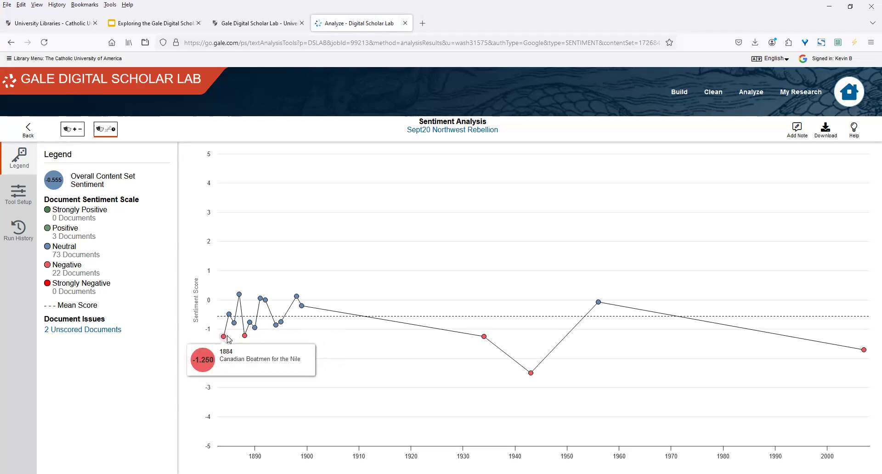
{"action": "mouse_move", "coordinate": [229, 314]}
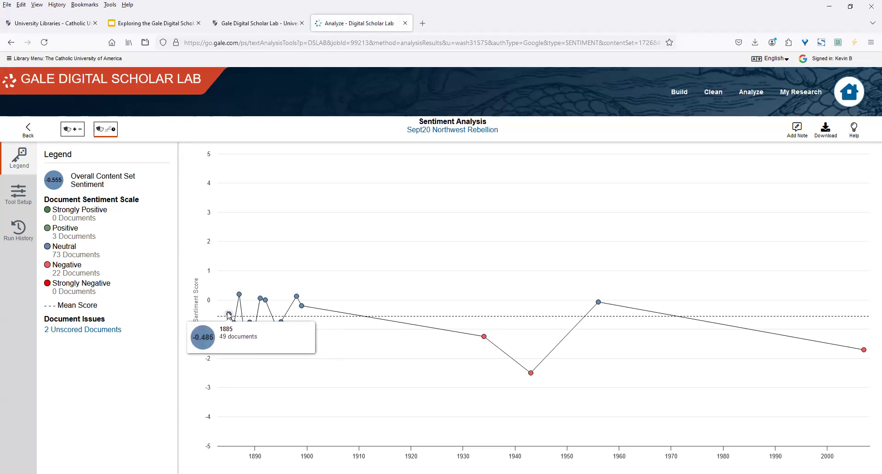
{"action": "mouse_move", "coordinate": [240, 295]}
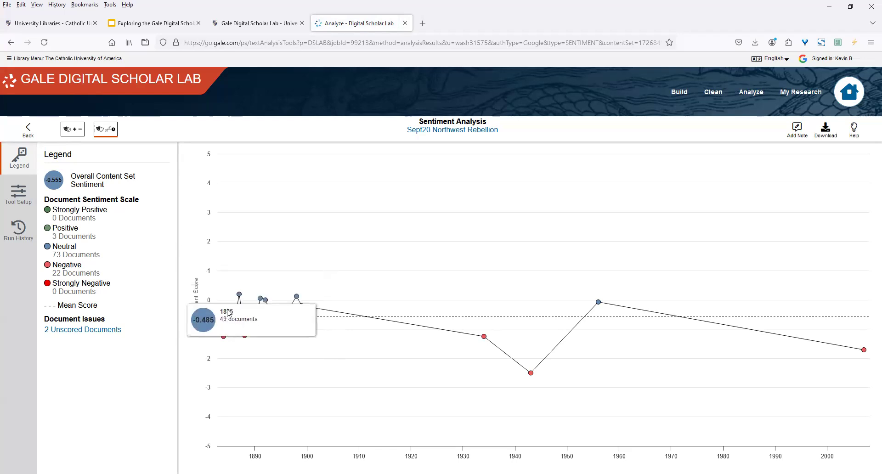
{"action": "mouse_move", "coordinate": [298, 298]}
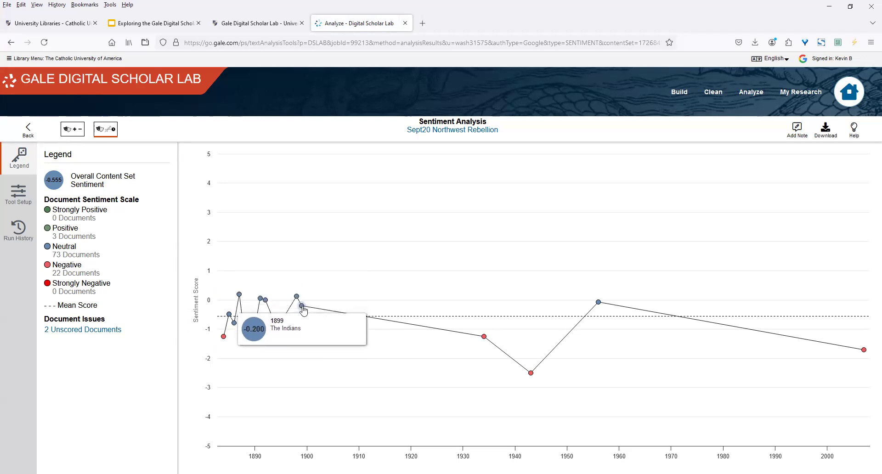
Inspect the 1934 document "Riel Rebellion" and the 1898 document "Canada's New Governor General and His Family" from the sentiment chart, then close the inspection
{"action": "left_click", "coordinate": [485, 338]}
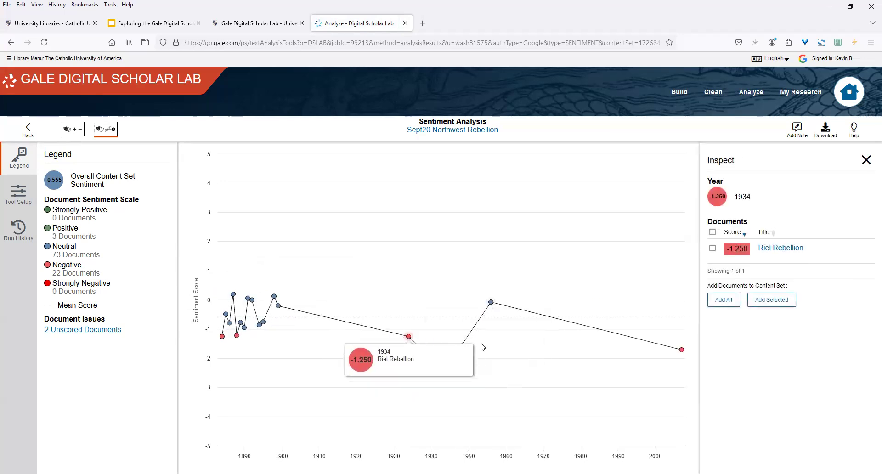
{"action": "left_click", "coordinate": [790, 249]}
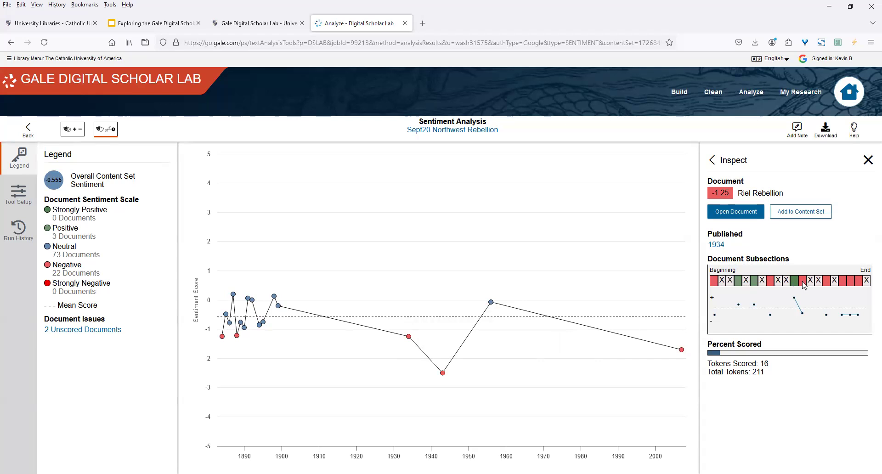
{"action": "mouse_move", "coordinate": [799, 284]}
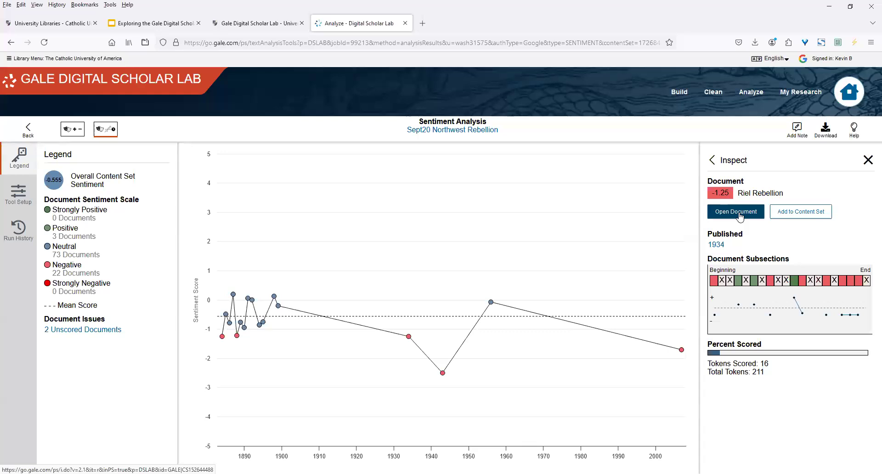
{"action": "left_click", "coordinate": [274, 297]}
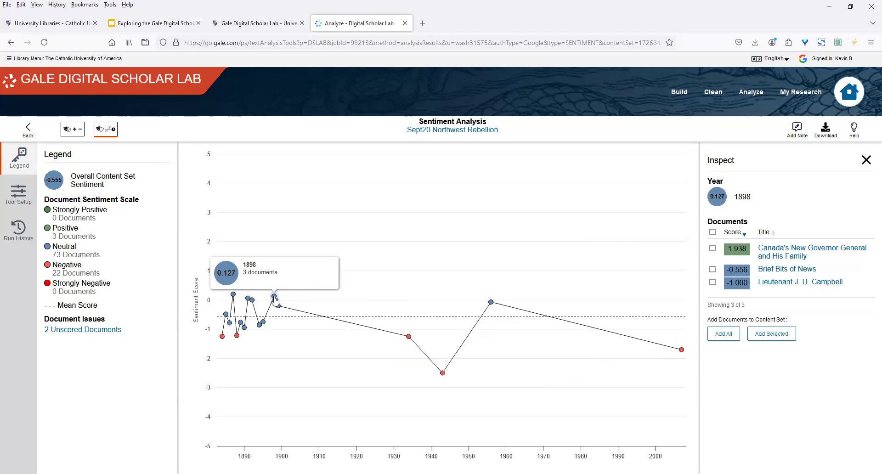
{"action": "left_click", "coordinate": [787, 254]}
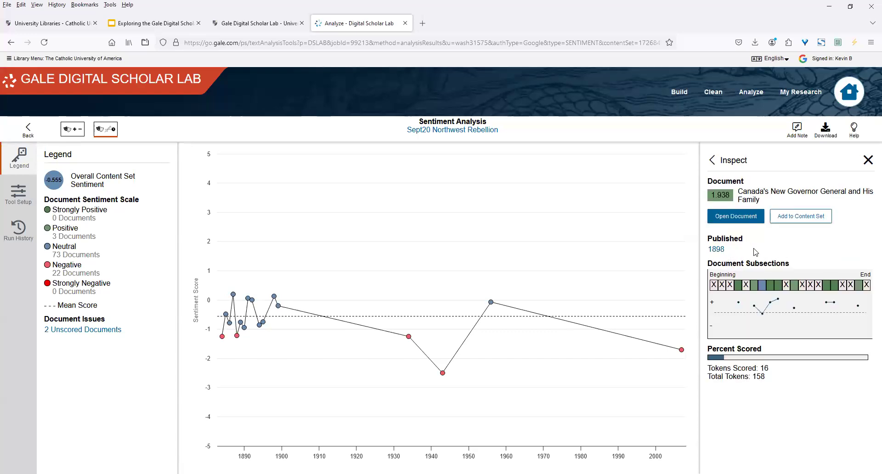
{"action": "left_click", "coordinate": [869, 161]}
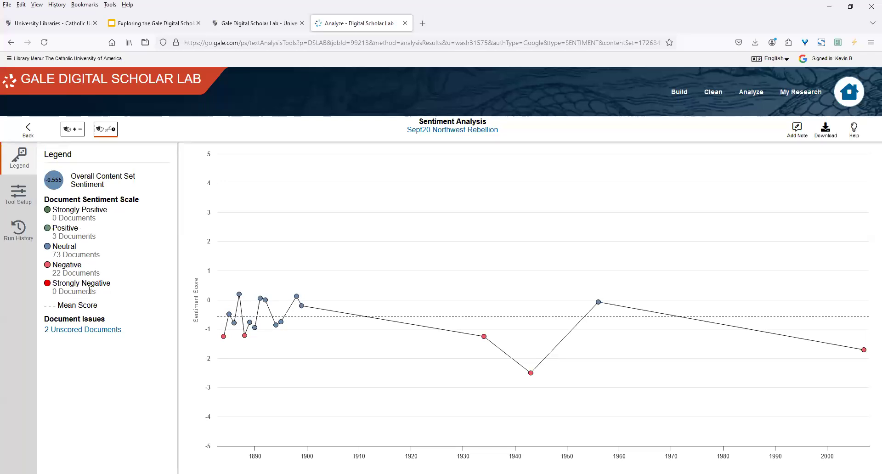
View the Sentiment Scores chart for the content set, then return to the Analyze page
{"action": "left_click", "coordinate": [69, 132]}
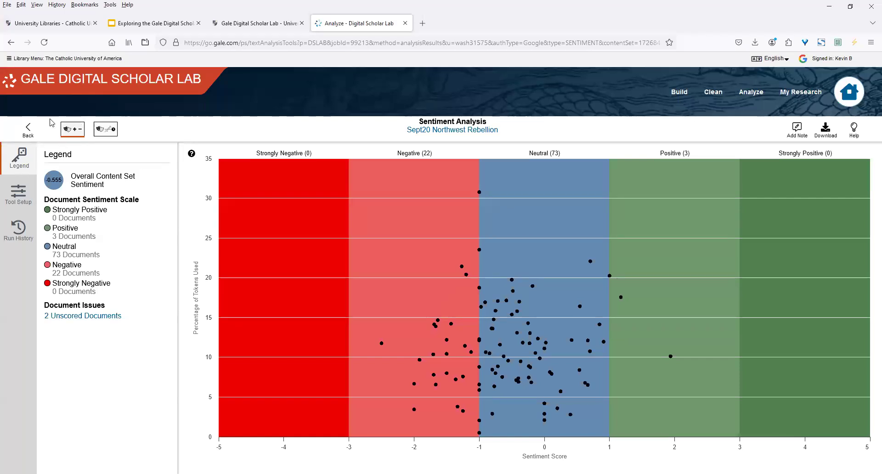
{"action": "left_click", "coordinate": [28, 130]}
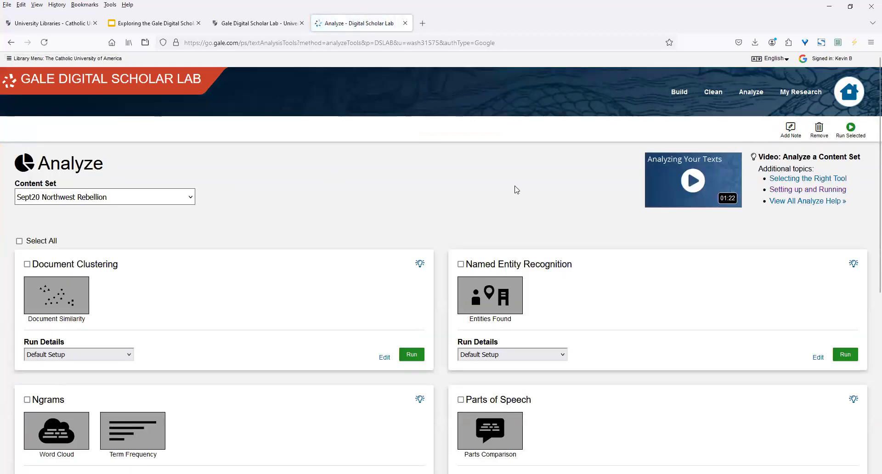
Run Named Entity Recognition with the Default Setup on the Sept20 Northwest Rebellion content set
{"action": "scroll", "coordinate": [561, 172], "scroll_direction": "down", "scroll_amount": 1}
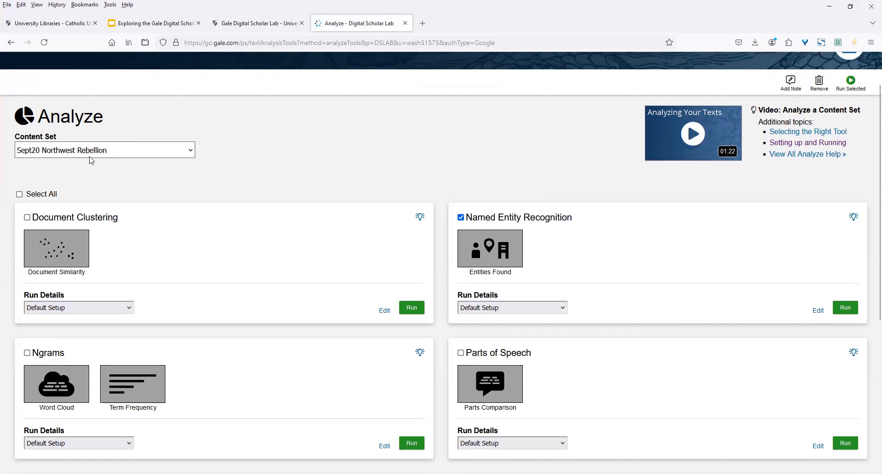
{"action": "left_click", "coordinate": [847, 309]}
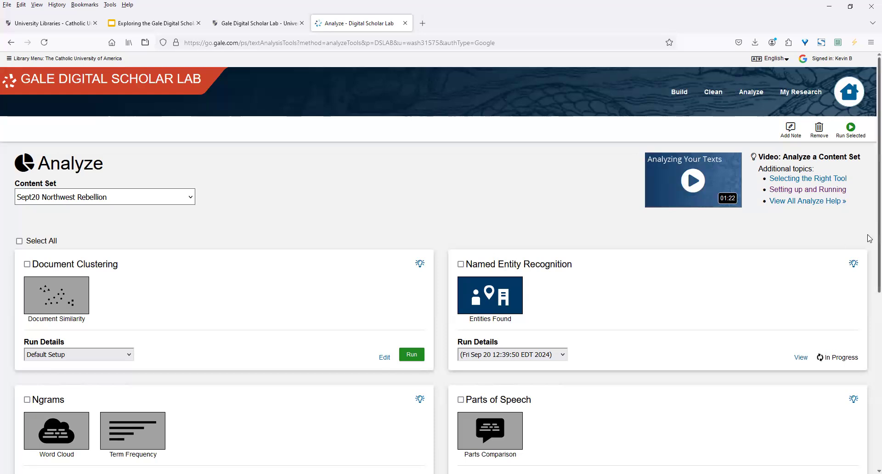
{"action": "scroll", "coordinate": [870, 276], "scroll_direction": "down", "scroll_amount": 2}
{"action": "scroll", "coordinate": [870, 276], "scroll_direction": "down", "scroll_amount": 2}
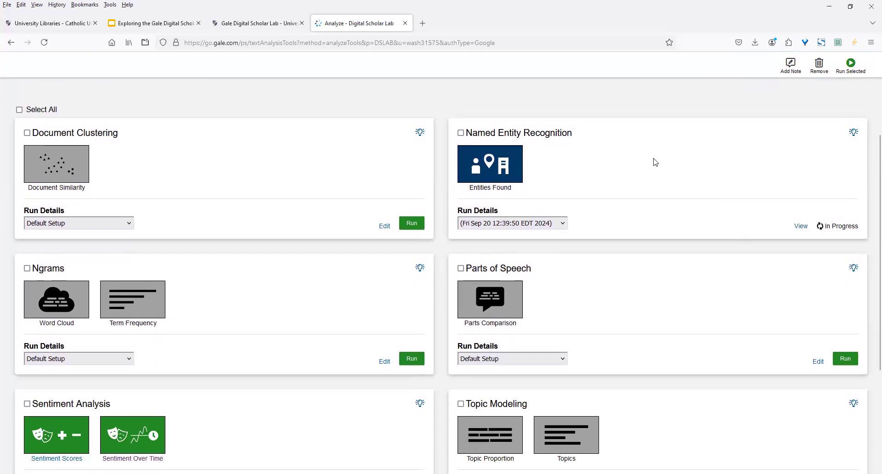
Check the Named Entity Recognition results page, refresh its status, and return to the Analyze page
{"action": "left_click", "coordinate": [799, 227]}
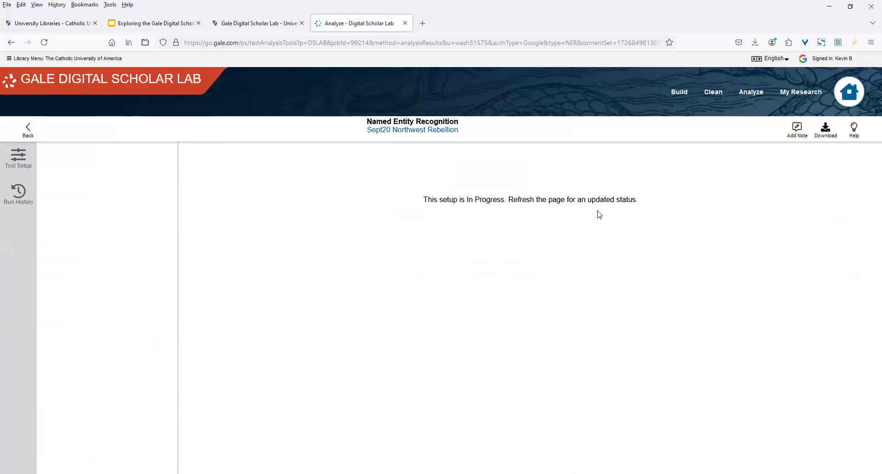
{"action": "left_click", "coordinate": [44, 42]}
{"action": "left_click", "coordinate": [28, 130]}
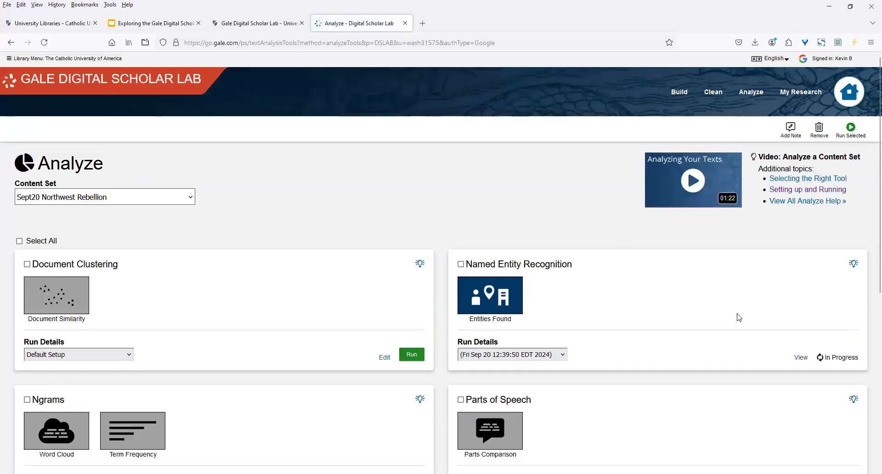
Run Ngrams with the Default Setup on the Sept20 Northwest Rebellion content set and check its run status
{"action": "scroll", "coordinate": [693, 315], "scroll_direction": "down", "scroll_amount": 3}
{"action": "scroll", "coordinate": [697, 314], "scroll_direction": "down", "scroll_amount": 3}
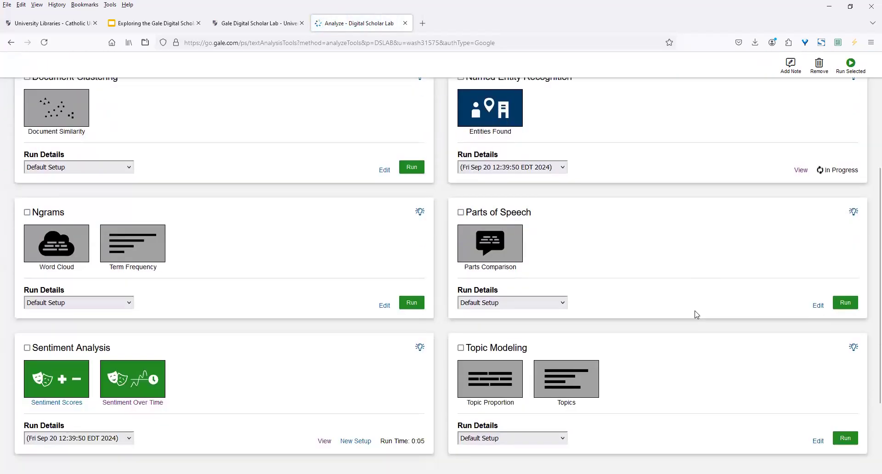
{"action": "scroll", "coordinate": [697, 315], "scroll_direction": "down", "scroll_amount": 3}
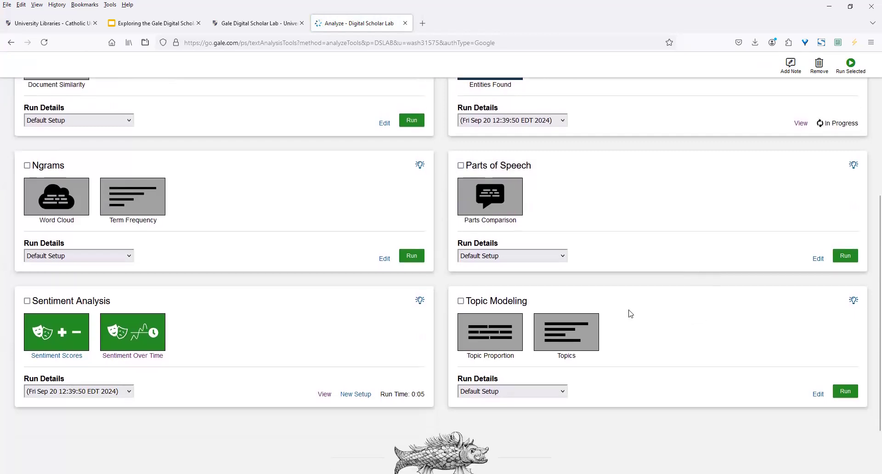
{"action": "left_click", "coordinate": [27, 165]}
{"action": "left_click", "coordinate": [412, 255]}
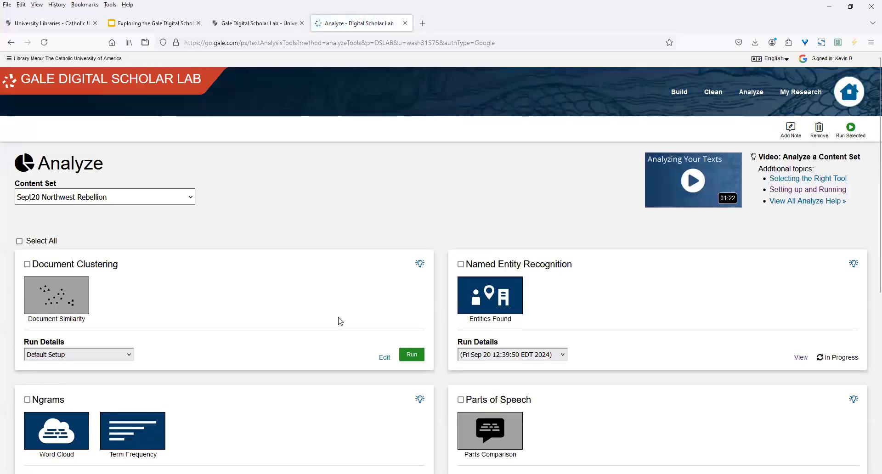
{"action": "scroll", "coordinate": [339, 320], "scroll_direction": "down", "scroll_amount": 4}
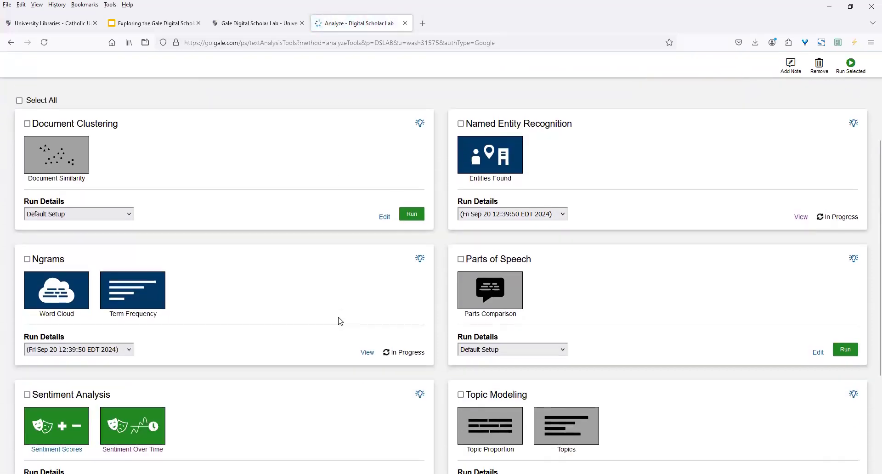
{"action": "scroll", "coordinate": [299, 262], "scroll_direction": "up", "scroll_amount": 1}
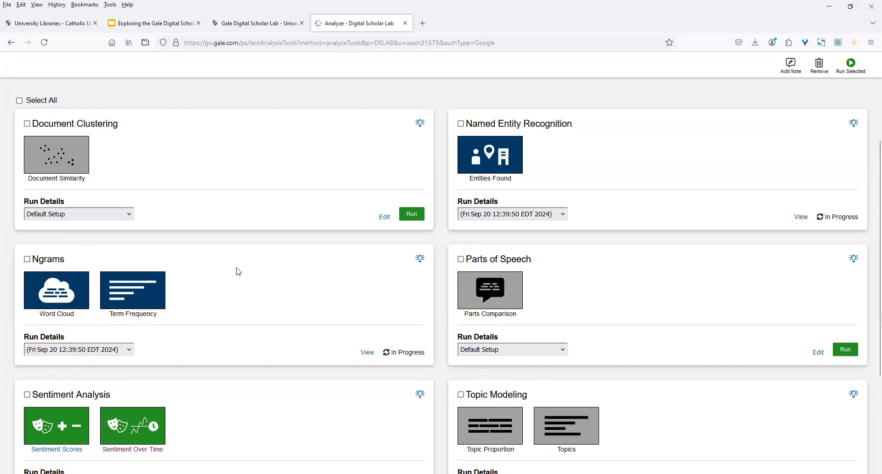
Open the Ngrams results, set the Term Frequency chart value to Count, and check the term count for Riel
{"action": "left_click", "coordinate": [366, 354]}
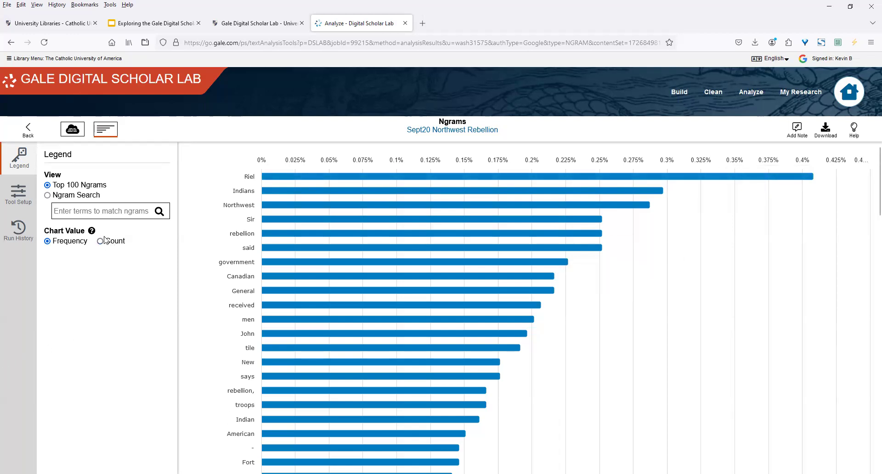
{"action": "mouse_move", "coordinate": [92, 232]}
{"action": "left_click", "coordinate": [100, 242]}
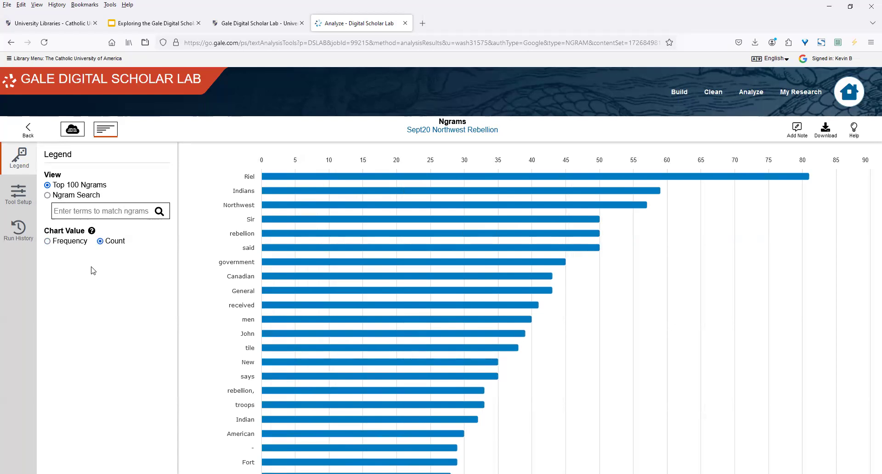
{"action": "mouse_move", "coordinate": [806, 178]}
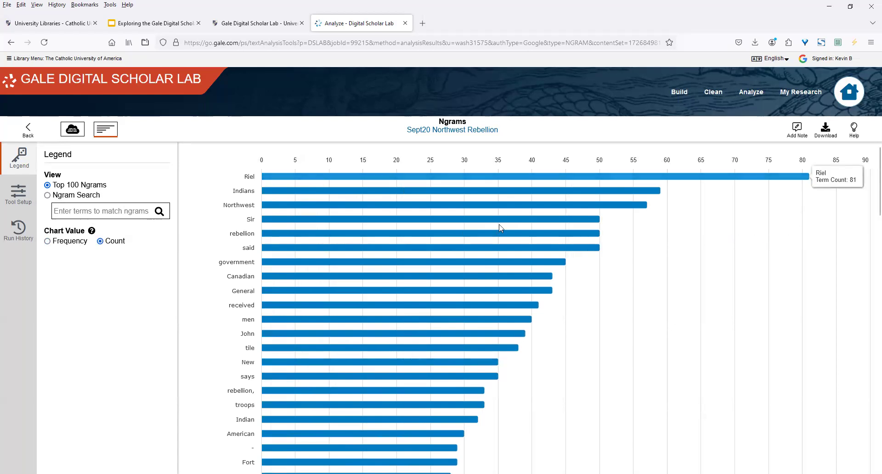
Switch the Ngrams chart to Ngram Search and search for "riel"
{"action": "left_click", "coordinate": [47, 197]}
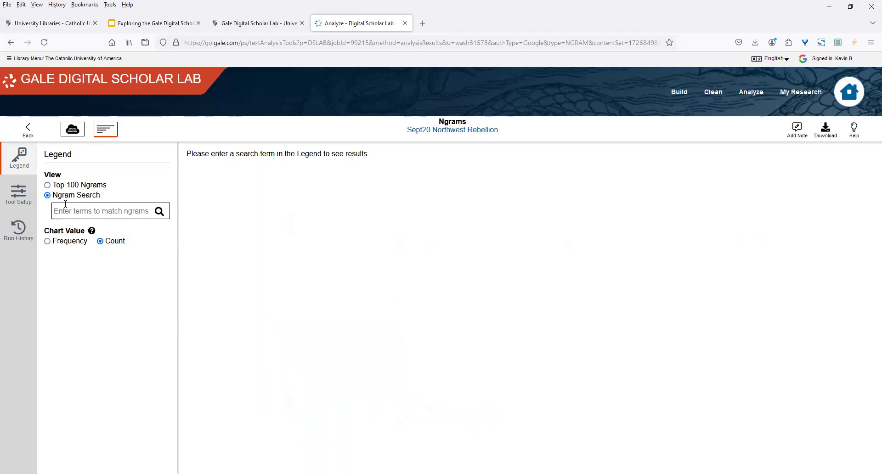
{"action": "left_click", "coordinate": [99, 211]}
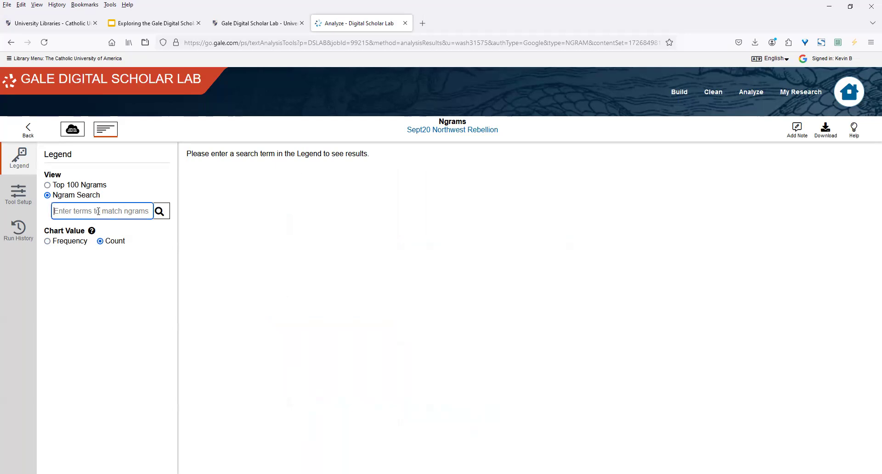
{"action": "type", "text": "riel"}
{"action": "key", "text": "Return"}
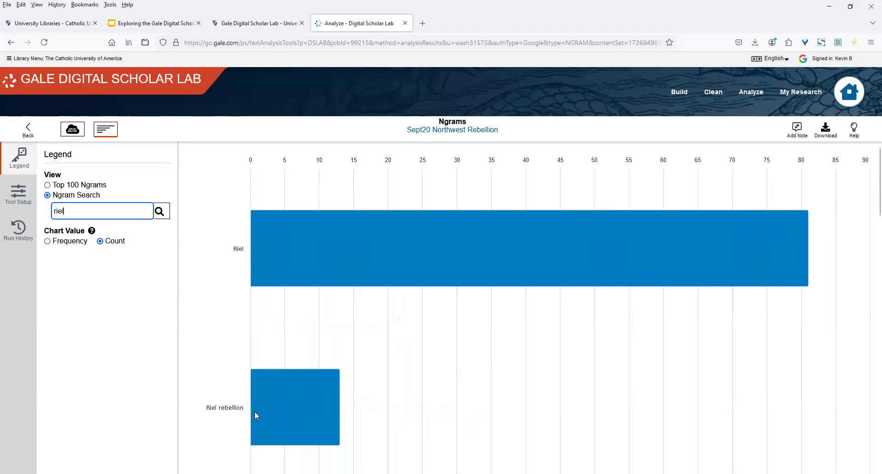
Examine the term counts of the ngrams matching "riel" through the end of the chart
{"action": "mouse_move", "coordinate": [300, 416]}
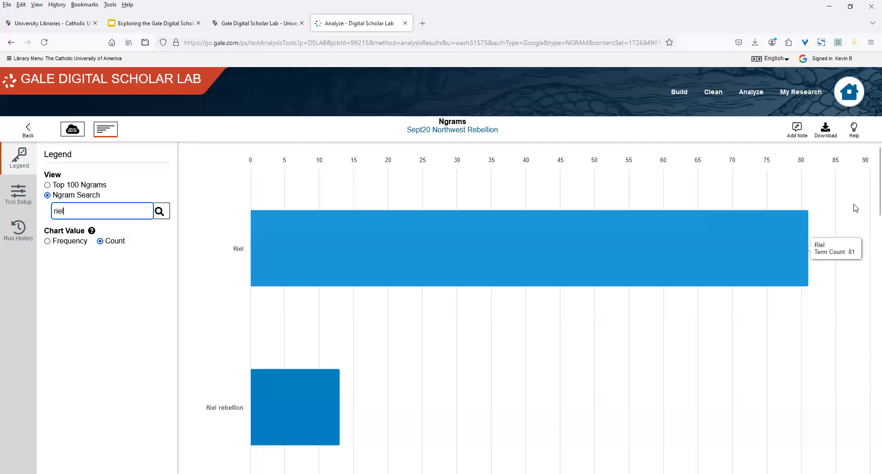
{"action": "scroll", "coordinate": [869, 230], "scroll_direction": "down", "scroll_amount": 3}
{"action": "scroll", "coordinate": [868, 246], "scroll_direction": "down", "scroll_amount": 9}
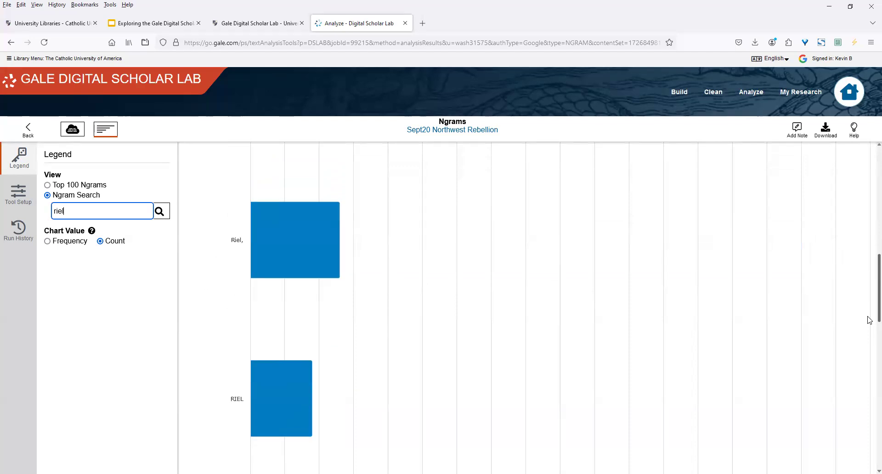
{"action": "scroll", "coordinate": [870, 322], "scroll_direction": "down", "scroll_amount": 1}
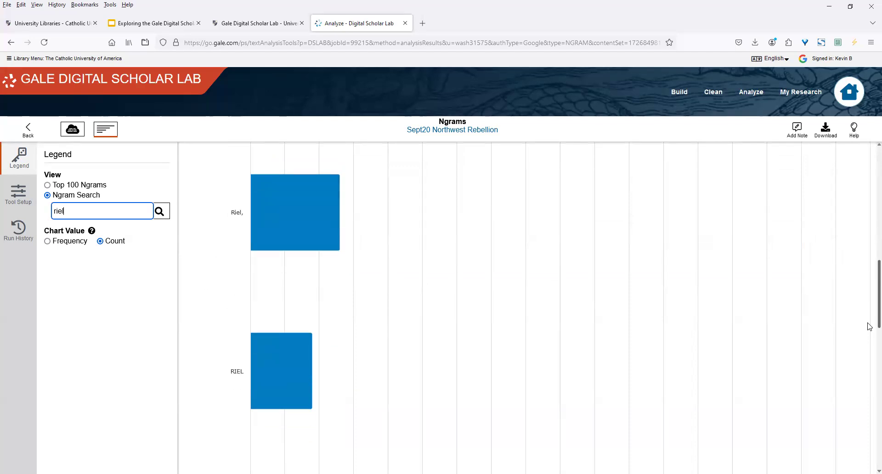
{"action": "scroll", "coordinate": [868, 333], "scroll_direction": "down", "scroll_amount": 5}
{"action": "scroll", "coordinate": [870, 360], "scroll_direction": "down", "scroll_amount": 6}
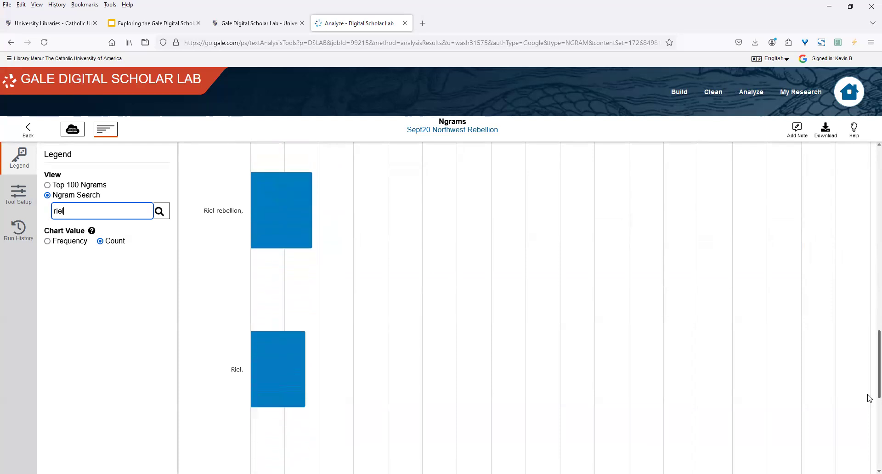
{"action": "scroll", "coordinate": [869, 399], "scroll_direction": "down", "scroll_amount": 10}
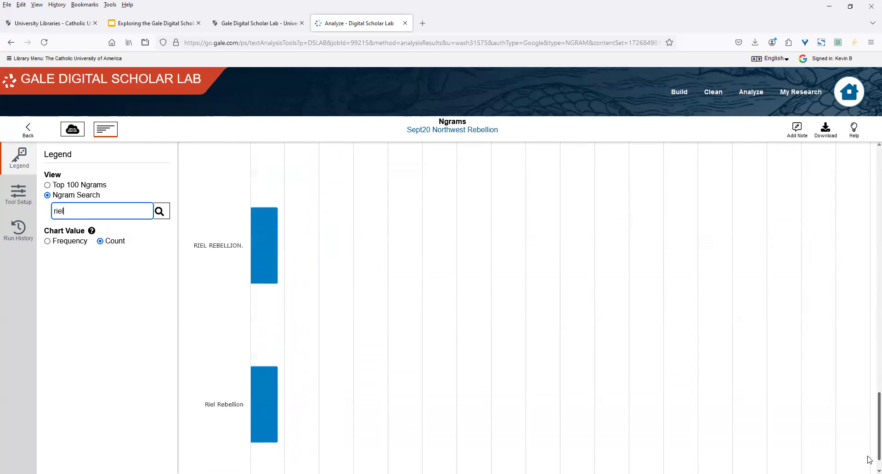
{"action": "scroll", "coordinate": [870, 459], "scroll_direction": "down", "scroll_amount": 2}
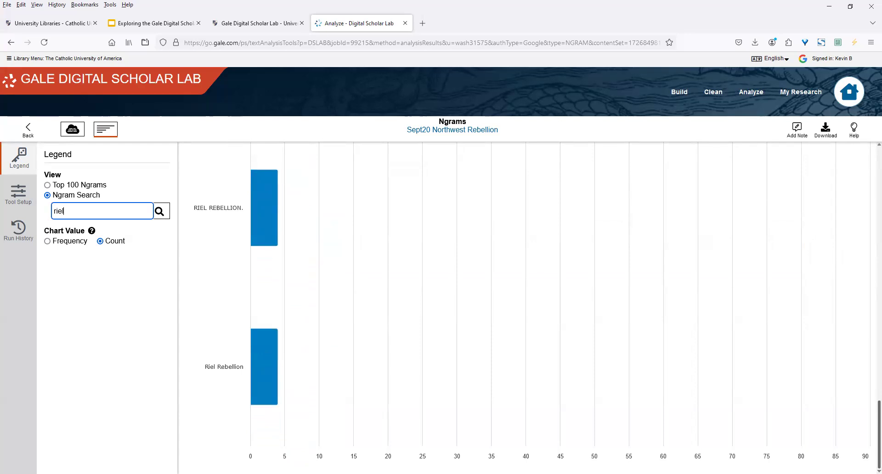
Clear the "riel" ngram search, switch to the word cloud of the Top 100 Ngrams, and check the occurrences of individual terms
{"action": "scroll", "coordinate": [869, 421], "scroll_direction": "up", "scroll_amount": 20}
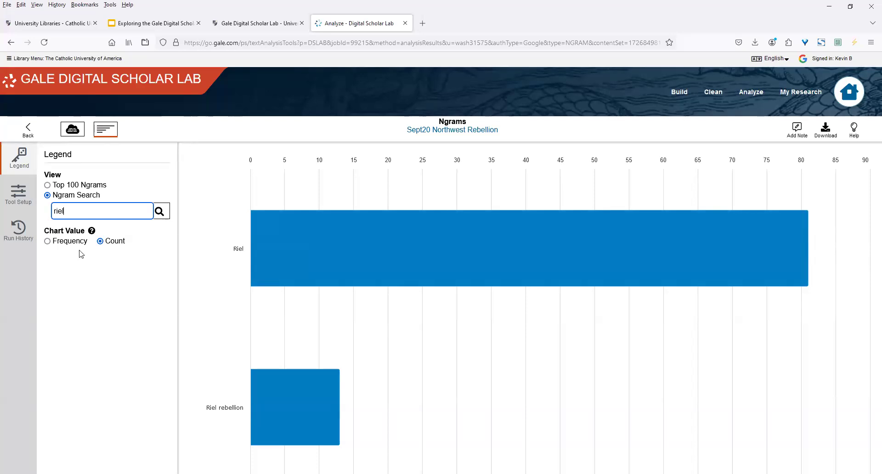
{"action": "left_click_drag", "start_coordinate": [81, 211], "coordinate": [22, 213]}
{"action": "key", "text": "BackSpace"}
{"action": "left_click", "coordinate": [79, 131]}
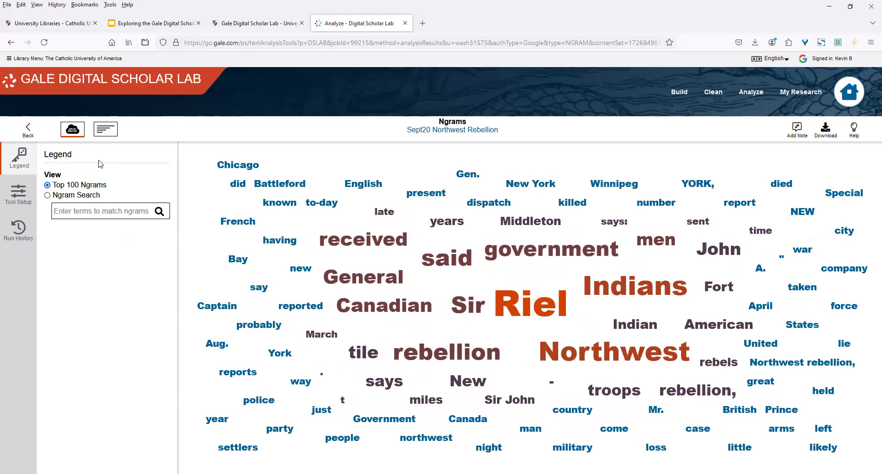
{"action": "mouse_move", "coordinate": [323, 371]}
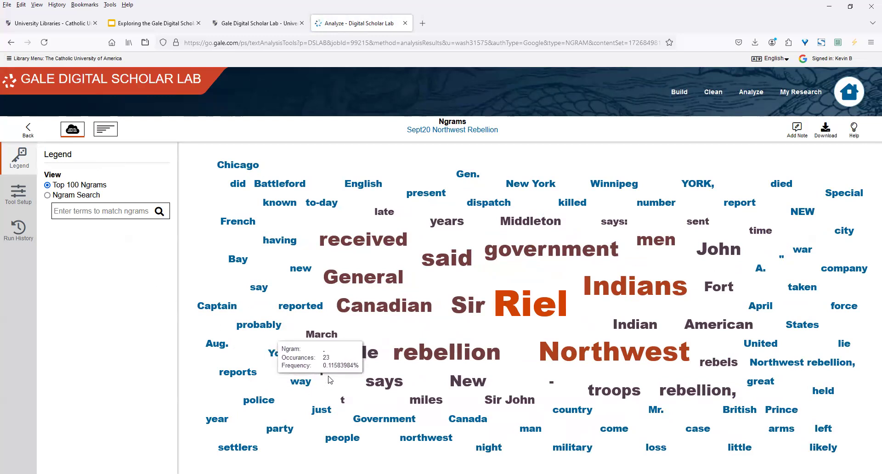
{"action": "mouse_move", "coordinate": [340, 402]}
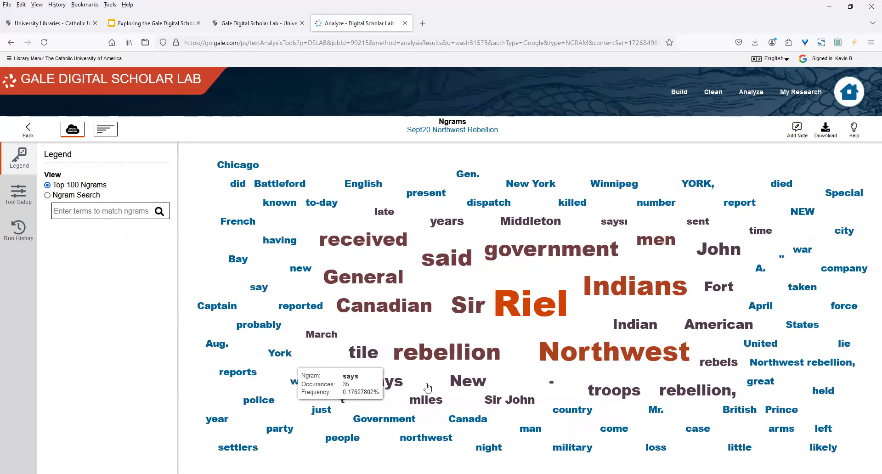
{"action": "mouse_move", "coordinate": [762, 272]}
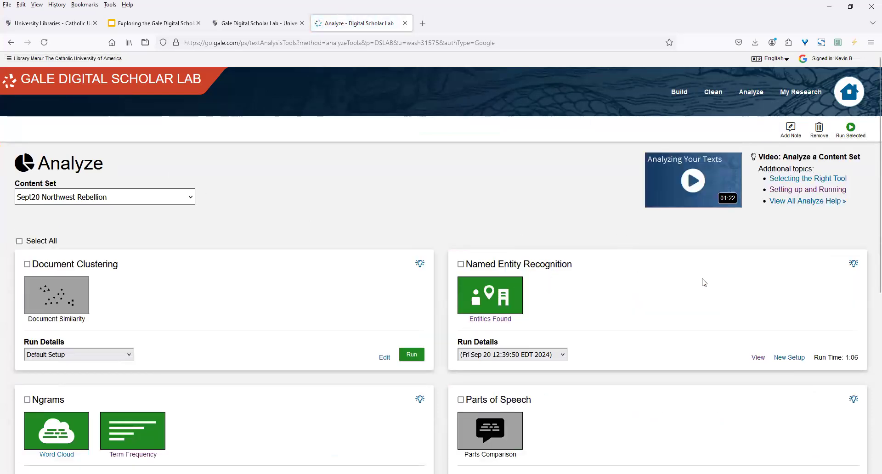
Open the Named Entity Recognition results and examine the top 200 entities with their categories, document numbers and counts
{"action": "scroll", "coordinate": [703, 281], "scroll_direction": "down", "scroll_amount": 3}
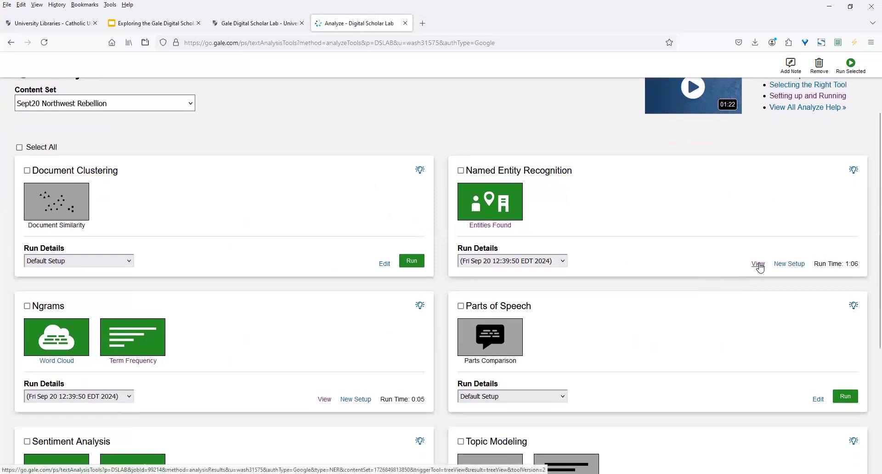
{"action": "left_click", "coordinate": [758, 264]}
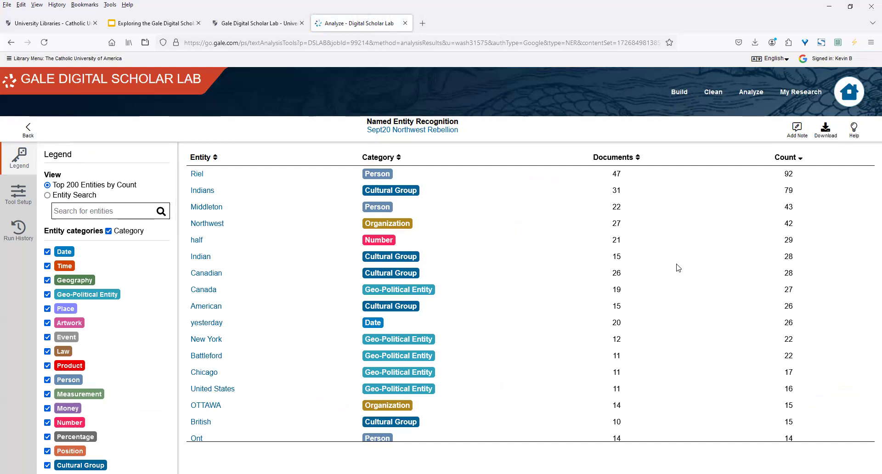
{"action": "scroll", "coordinate": [281, 289], "scroll_direction": "down", "scroll_amount": 3}
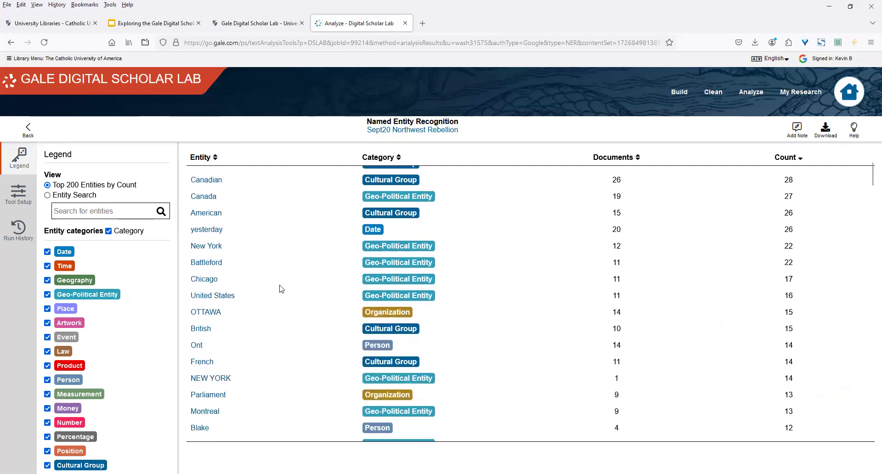
{"action": "scroll", "coordinate": [143, 345], "scroll_direction": "down", "scroll_amount": 1}
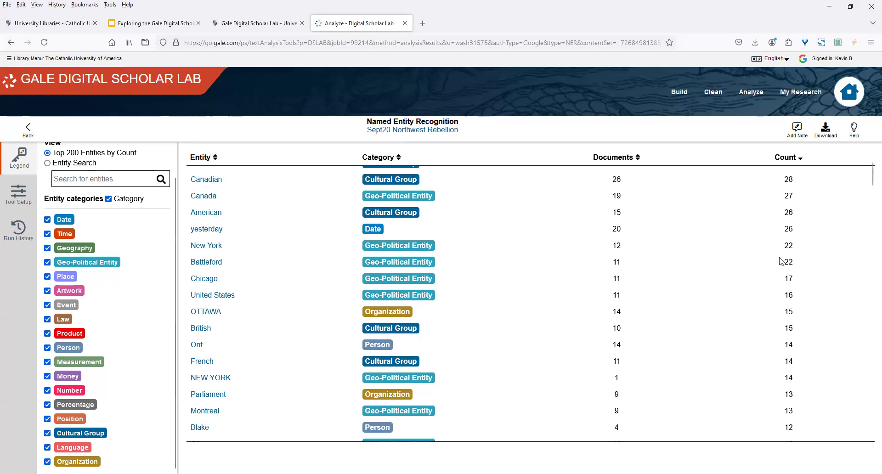
{"action": "scroll", "coordinate": [870, 171], "scroll_direction": "up", "scroll_amount": 3}
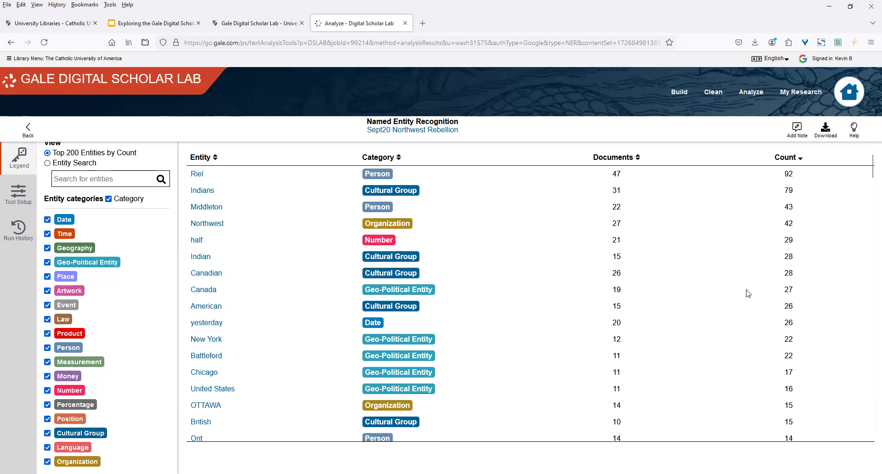
{"action": "scroll", "coordinate": [750, 299], "scroll_direction": "down", "scroll_amount": 2}
{"action": "scroll", "coordinate": [750, 299], "scroll_direction": "down", "scroll_amount": 2}
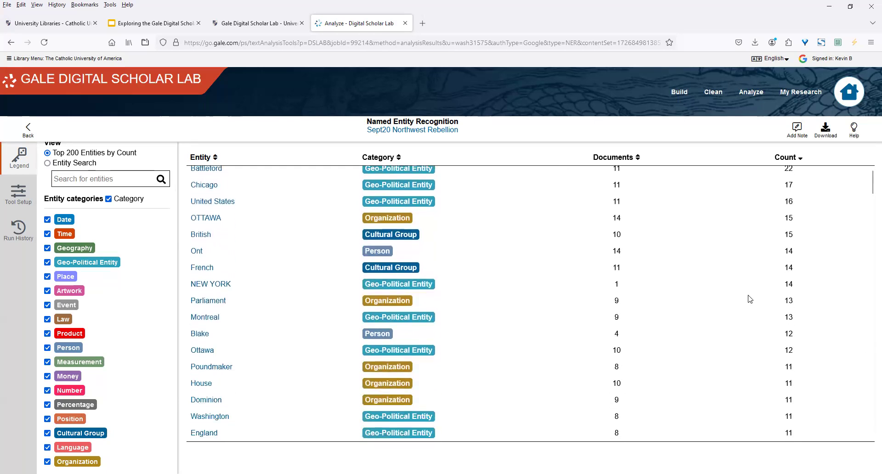
{"action": "scroll", "coordinate": [750, 299], "scroll_direction": "down", "scroll_amount": 1}
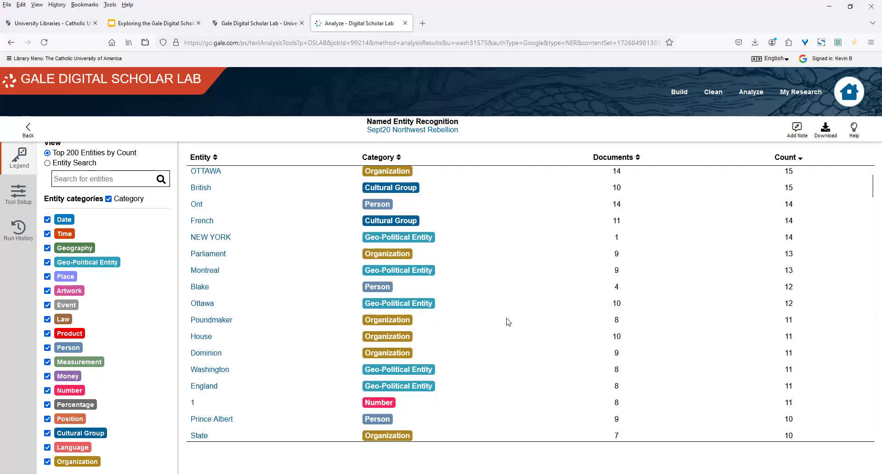
{"action": "scroll", "coordinate": [509, 322], "scroll_direction": "down", "scroll_amount": 1}
{"action": "scroll", "coordinate": [509, 322], "scroll_direction": "up", "scroll_amount": 6}
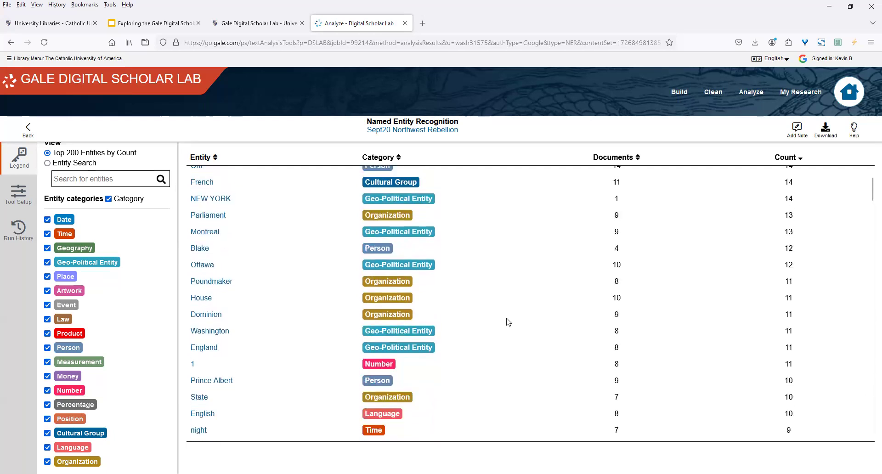
{"action": "scroll", "coordinate": [508, 322], "scroll_direction": "down", "scroll_amount": 7}
{"action": "scroll", "coordinate": [509, 322], "scroll_direction": "down", "scroll_amount": 2}
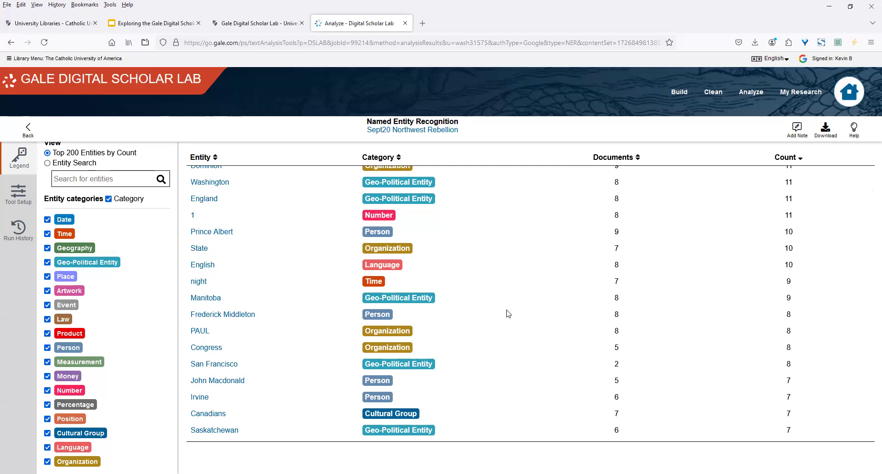
{"action": "scroll", "coordinate": [508, 314], "scroll_direction": "down", "scroll_amount": 1}
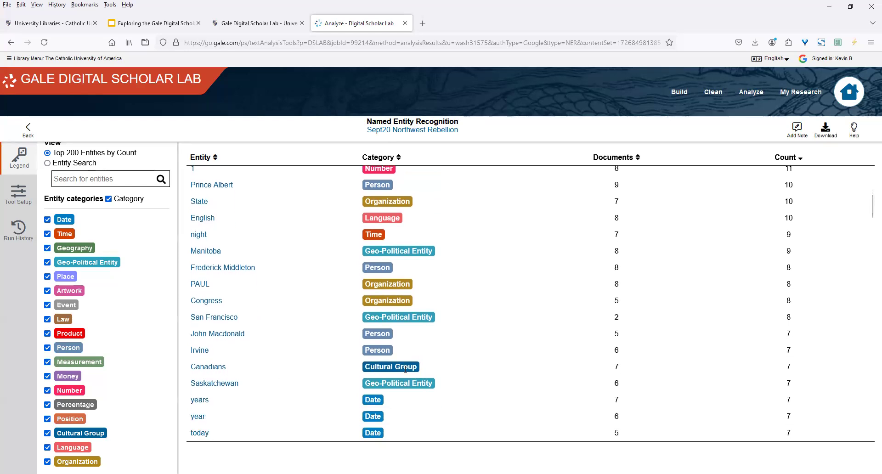
{"action": "scroll", "coordinate": [576, 305], "scroll_direction": "up", "scroll_amount": 4}
{"action": "scroll", "coordinate": [578, 305], "scroll_direction": "up", "scroll_amount": 5}
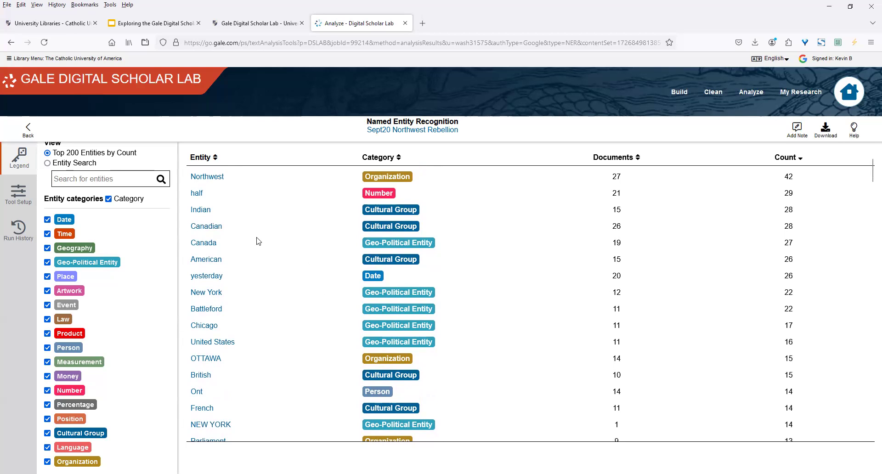
{"action": "scroll", "coordinate": [276, 221], "scroll_direction": "up", "scroll_amount": 2}
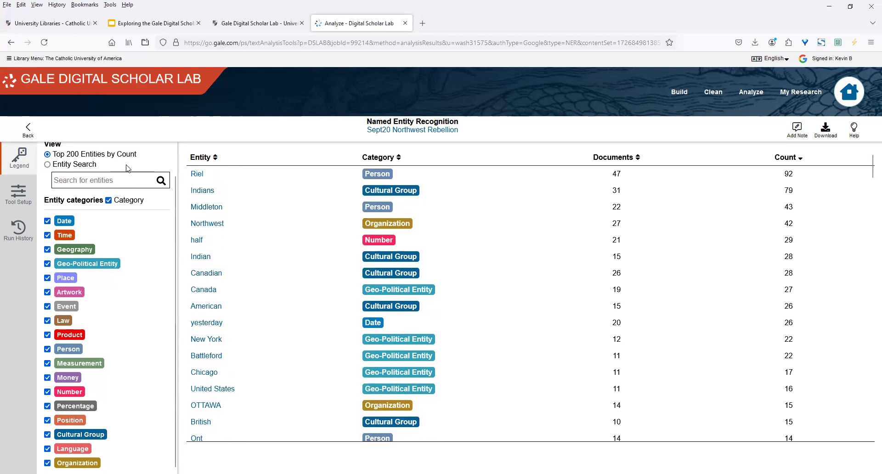
Switch the named entity results to Entity Search, search for "riel", and review the matching entities and their categories
{"action": "scroll", "coordinate": [128, 169], "scroll_direction": "up", "scroll_amount": 1}
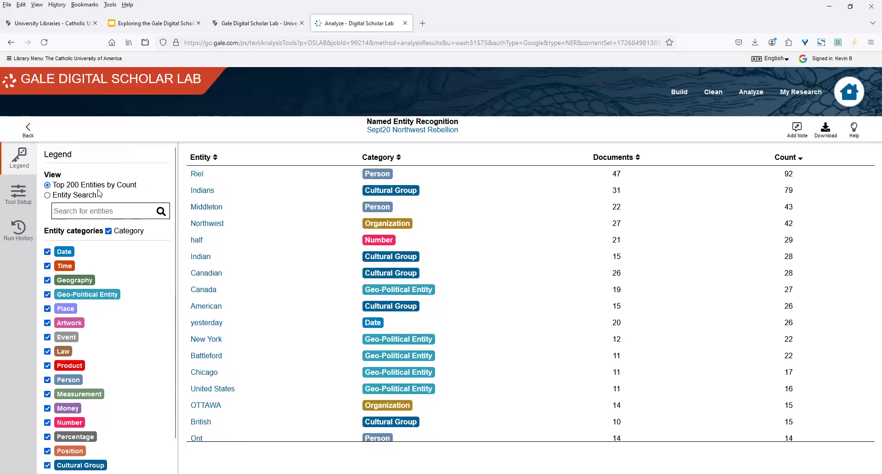
{"action": "left_click", "coordinate": [48, 196]}
{"action": "left_click", "coordinate": [73, 212]}
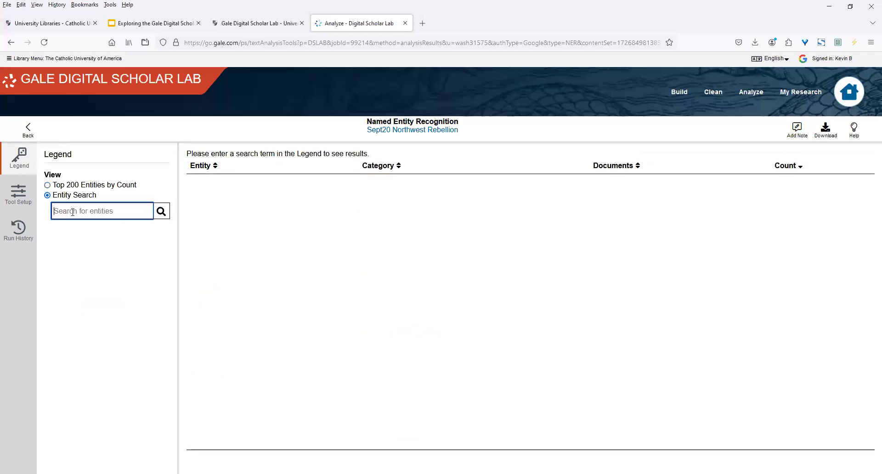
{"action": "type", "text": "riel"}
{"action": "key", "text": "Return"}
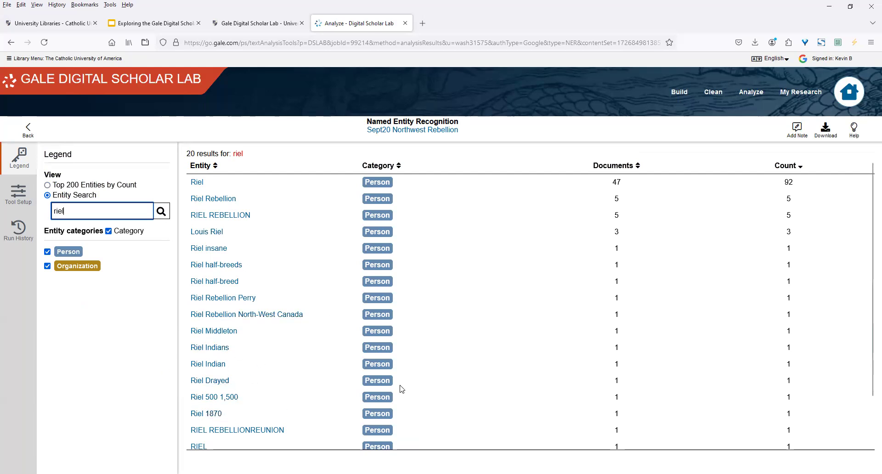
{"action": "scroll", "coordinate": [730, 343], "scroll_direction": "down", "scroll_amount": 2}
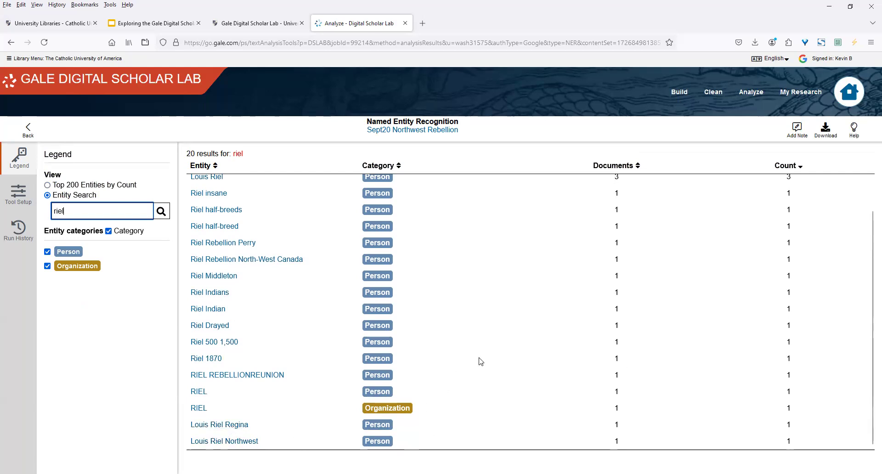
{"action": "scroll", "coordinate": [481, 359], "scroll_direction": "up", "scroll_amount": 2}
{"action": "scroll", "coordinate": [479, 358], "scroll_direction": "down", "scroll_amount": 2}
{"action": "scroll", "coordinate": [460, 327], "scroll_direction": "up", "scroll_amount": 2}
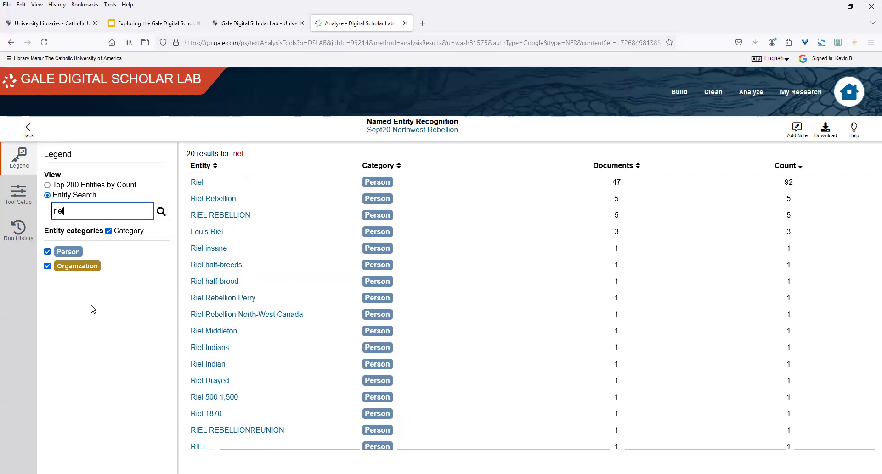
Reopen the Named Entity Recognition results from the Analyze page and check the available download formats without downloading anything
{"action": "left_click", "coordinate": [27, 130]}
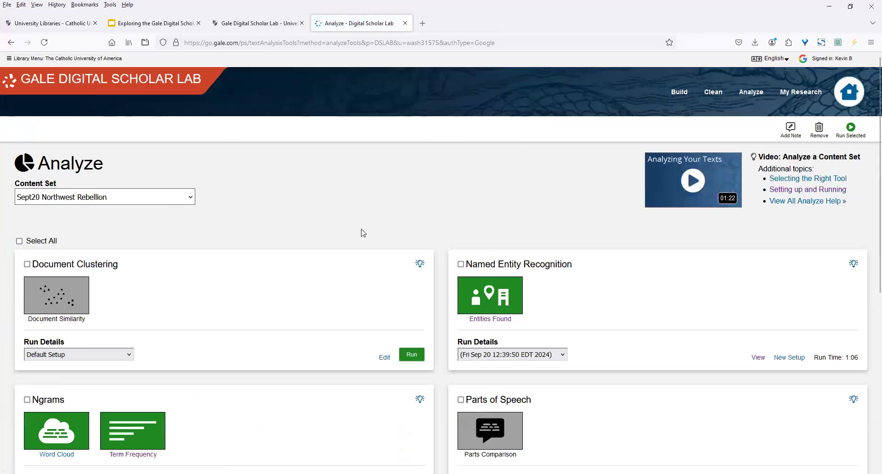
{"action": "left_click", "coordinate": [758, 359]}
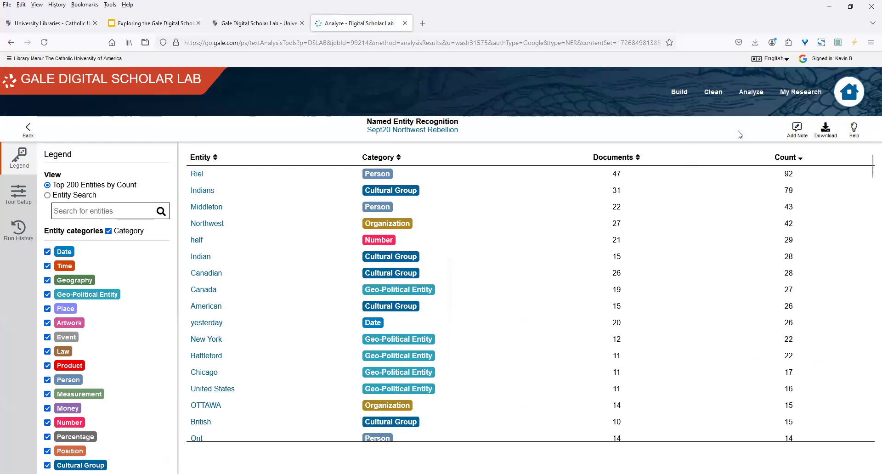
{"action": "left_click", "coordinate": [825, 130]}
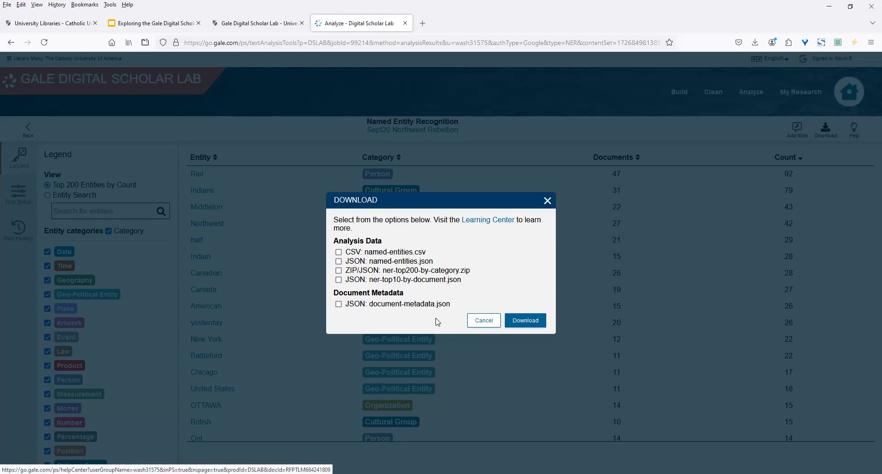
{"action": "left_click", "coordinate": [477, 324]}
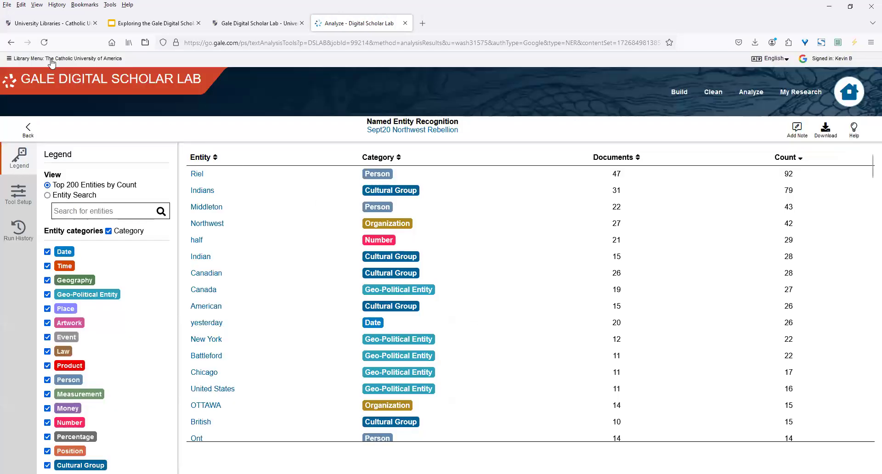
Leave the Named Entity Recognition results and go to the Gale Digital Scholar Lab home page
{"action": "left_click", "coordinate": [12, 43]}
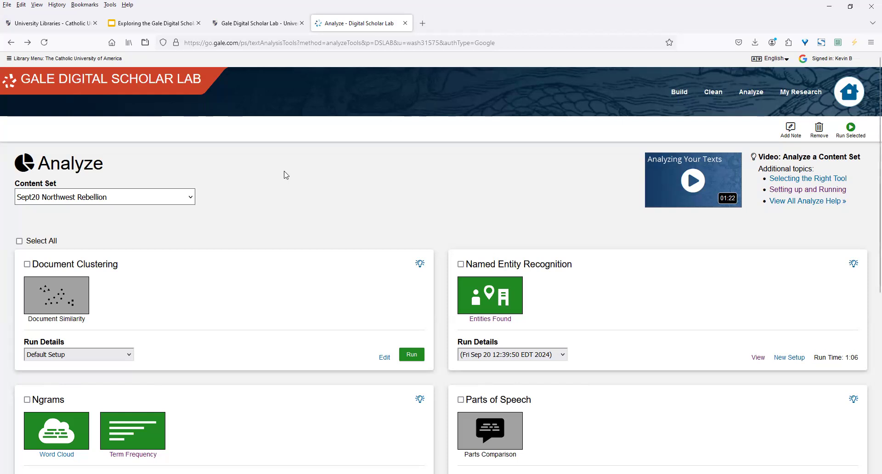
{"action": "left_click", "coordinate": [220, 109]}
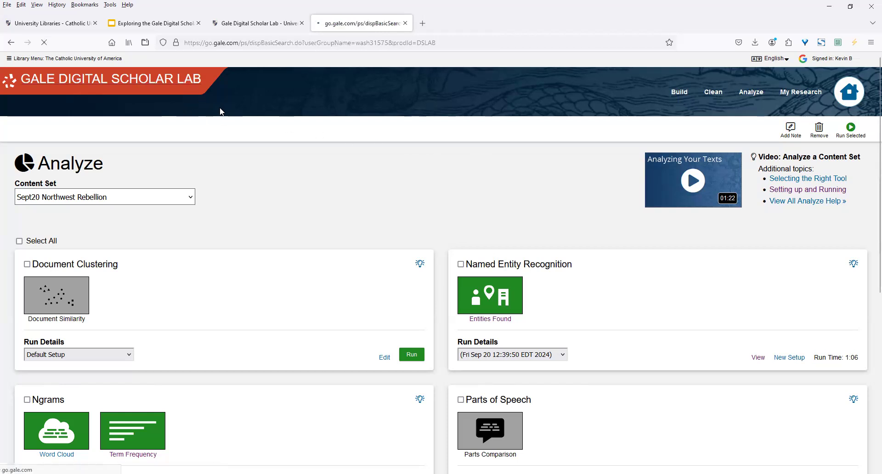